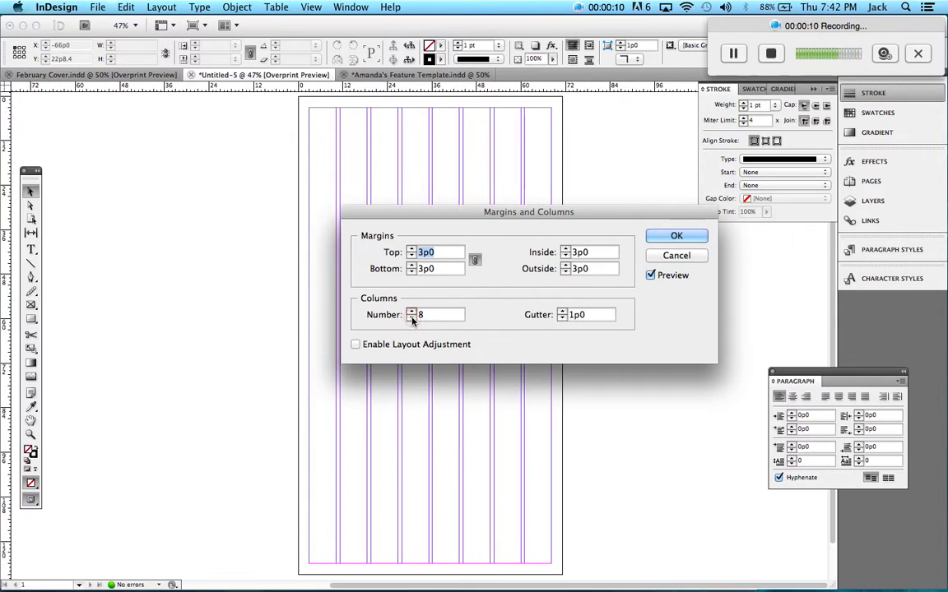
Try a three-column layout for the page
{"action": "left_click", "coordinate": [411, 319]}
{"action": "left_click", "coordinate": [411, 318]}
{"action": "left_click", "coordinate": [411, 318]}
{"action": "left_click", "coordinate": [411, 318]}
{"action": "left_click", "coordinate": [412, 318]}
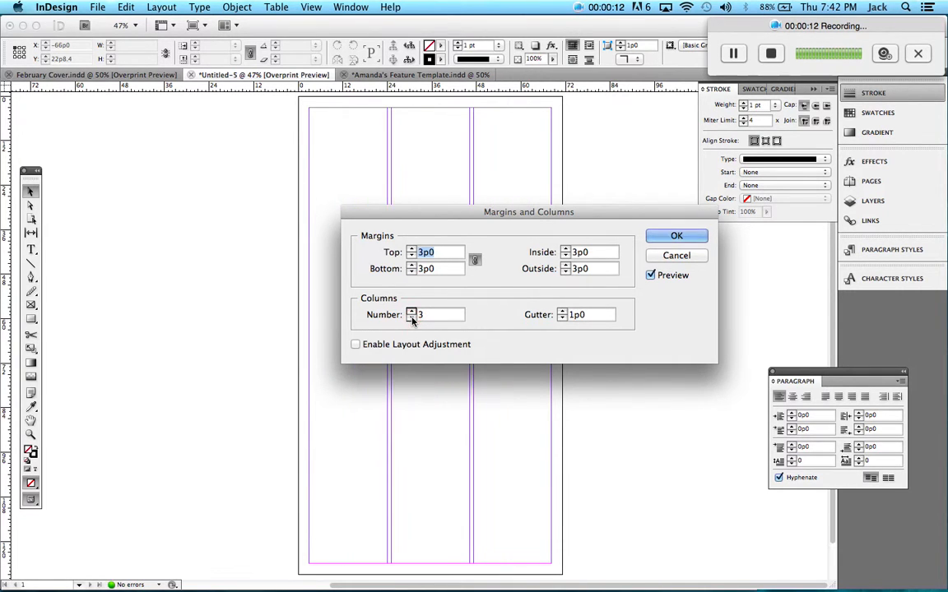
Set the page to 8 columns and apply the margins and columns settings
{"action": "left_click", "coordinate": [412, 311]}
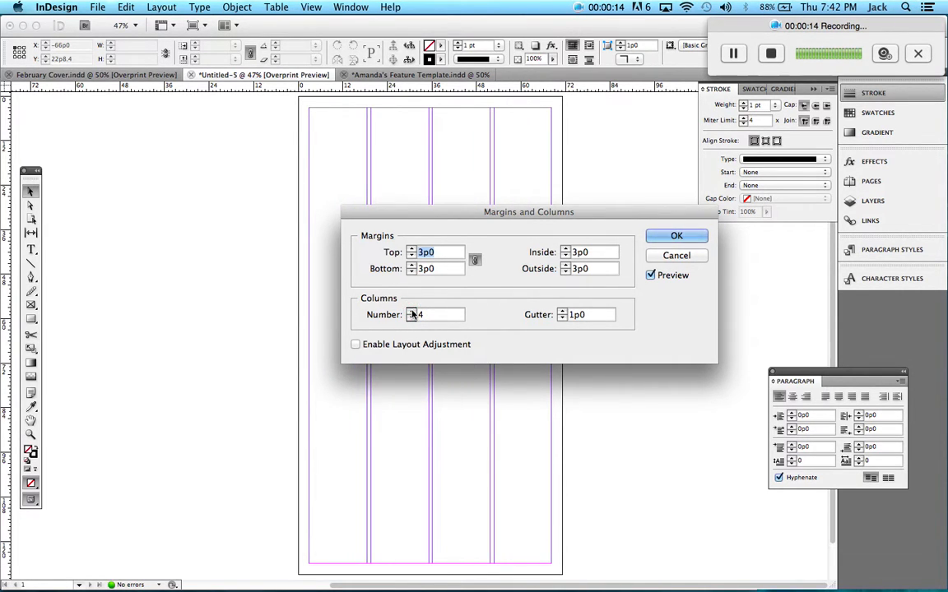
{"action": "left_click", "coordinate": [411, 312]}
{"action": "left_click", "coordinate": [411, 312]}
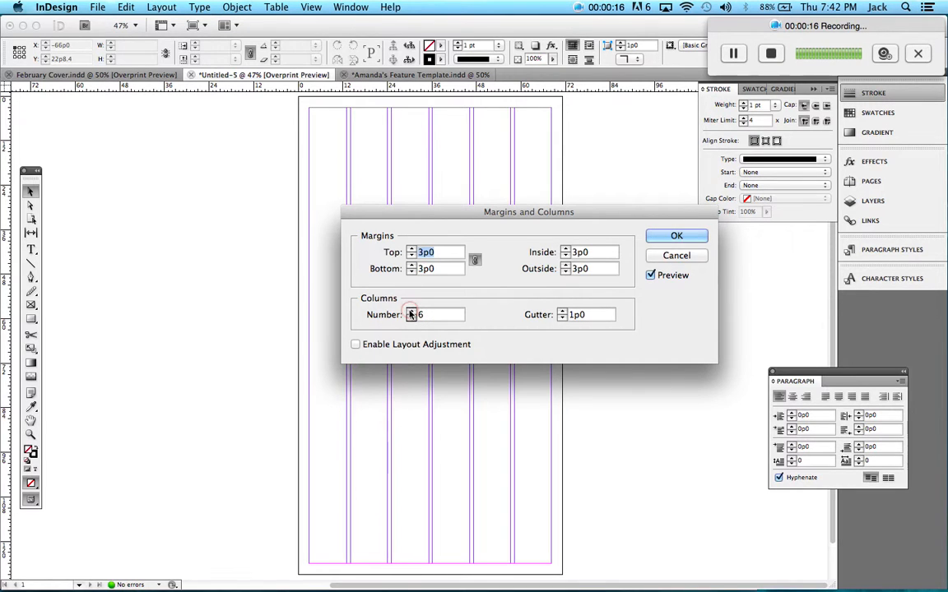
{"action": "left_click", "coordinate": [412, 311]}
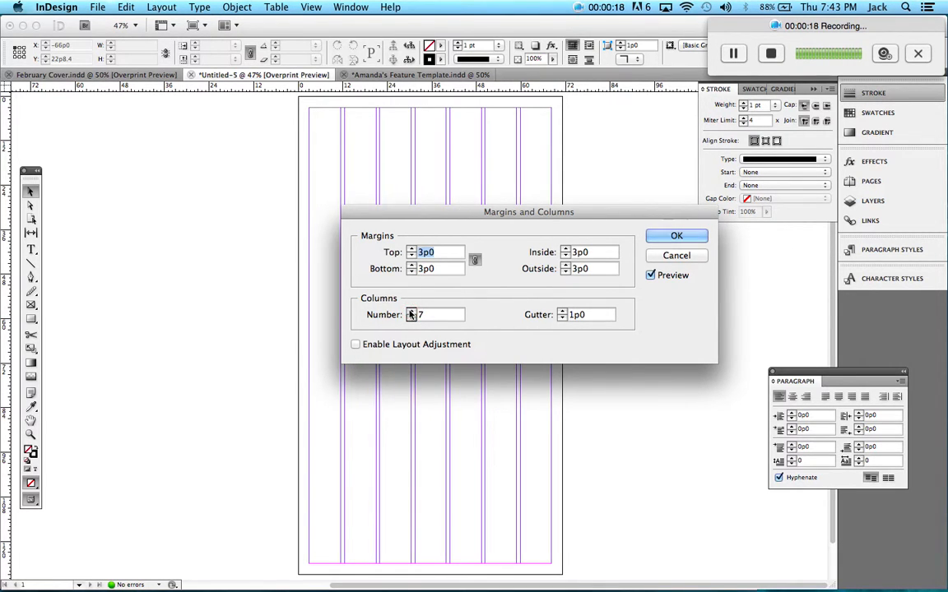
{"action": "left_click", "coordinate": [412, 311]}
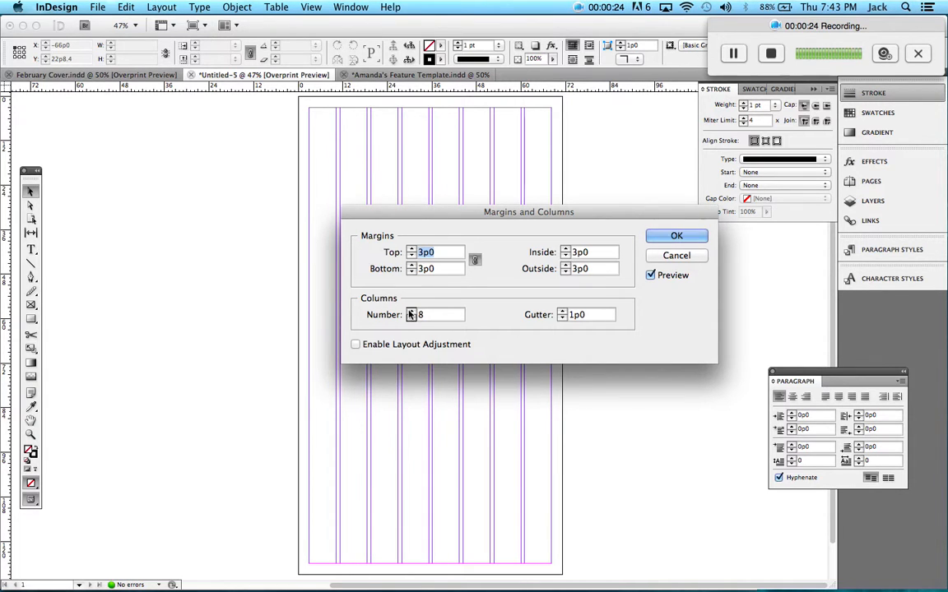
{"action": "left_click", "coordinate": [665, 237]}
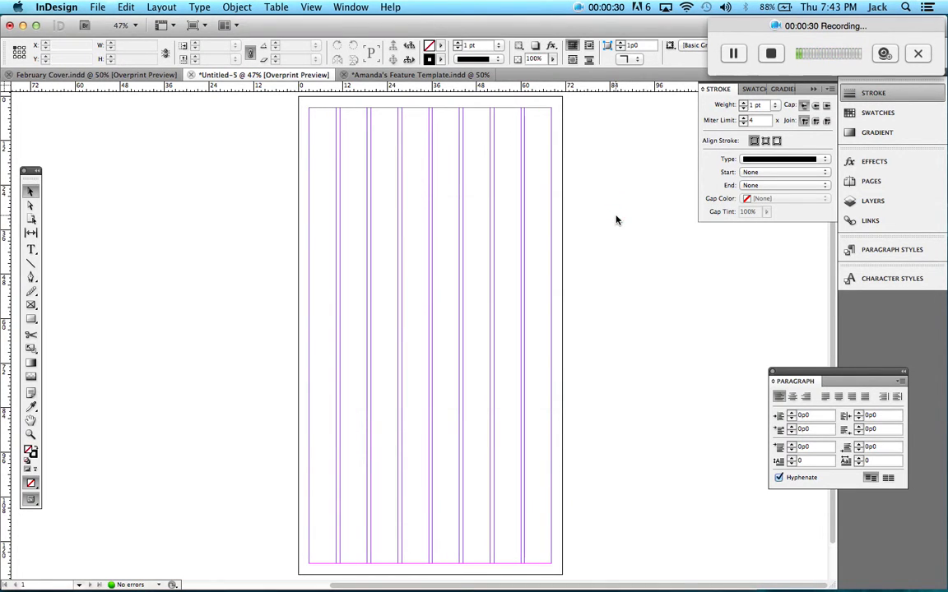
Draw a horizontal line about 65p3 long between the side margins near the page top and nudge it up to about Y 10p5
{"action": "left_click", "coordinate": [31, 263]}
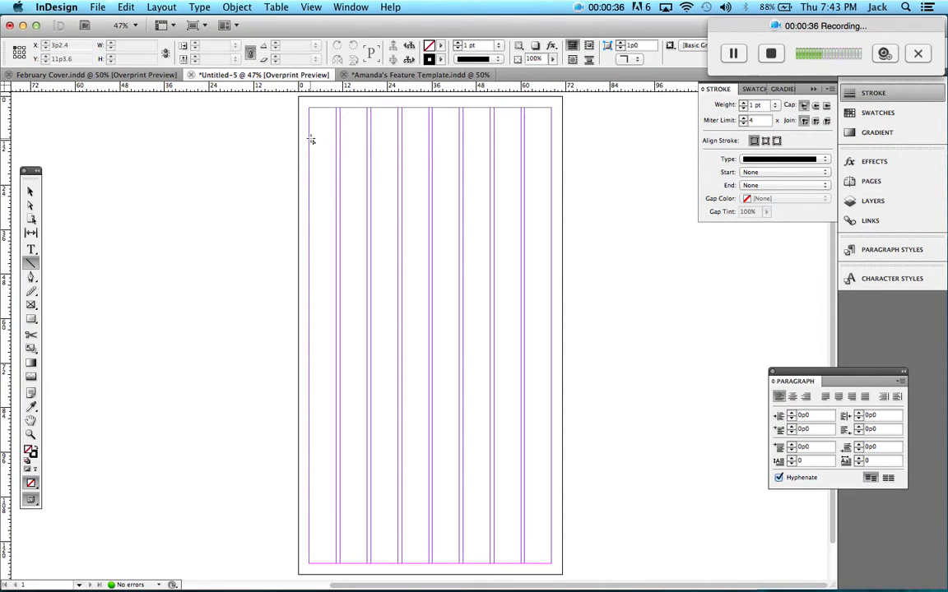
{"action": "left_click_drag", "start_coordinate": [309, 138], "coordinate": [551, 147]}
{"action": "key", "text": "Up"}
{"action": "key", "text": "Up"}
{"action": "key", "text": "Up"}
{"action": "key", "text": "Up"}
{"action": "key", "text": "Up"}
{"action": "key", "text": "Up"}
{"action": "key", "text": "Up"}
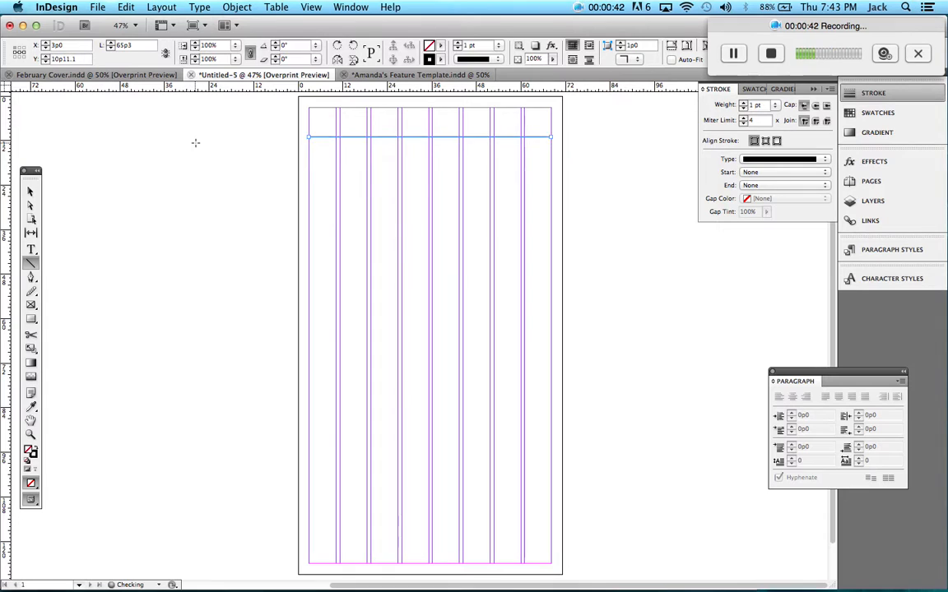
{"action": "key", "text": "Up"}
{"action": "key", "text": "Up"}
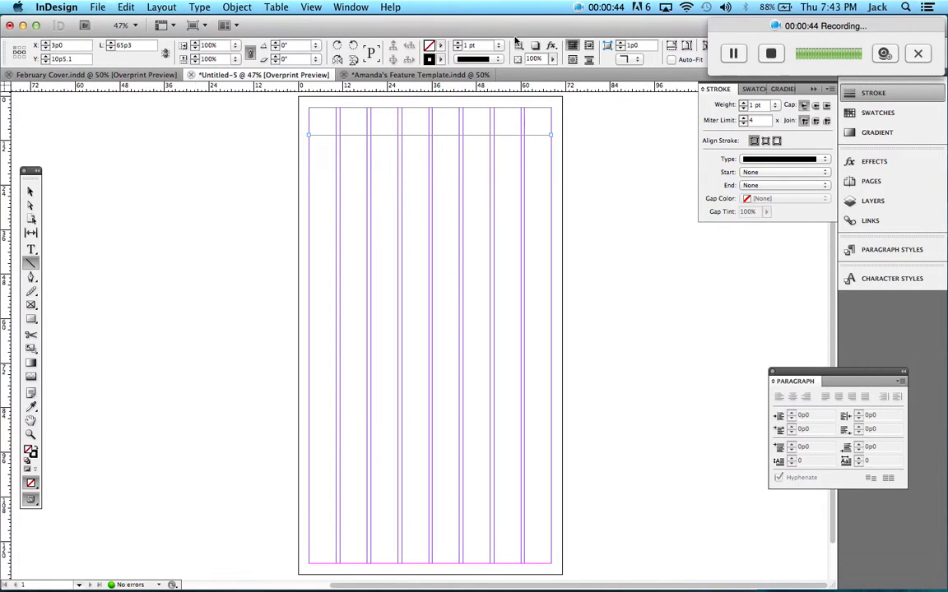
Set the header line's stroke weight to 0.5 pt and deselect it
{"action": "left_click", "coordinate": [498, 45]}
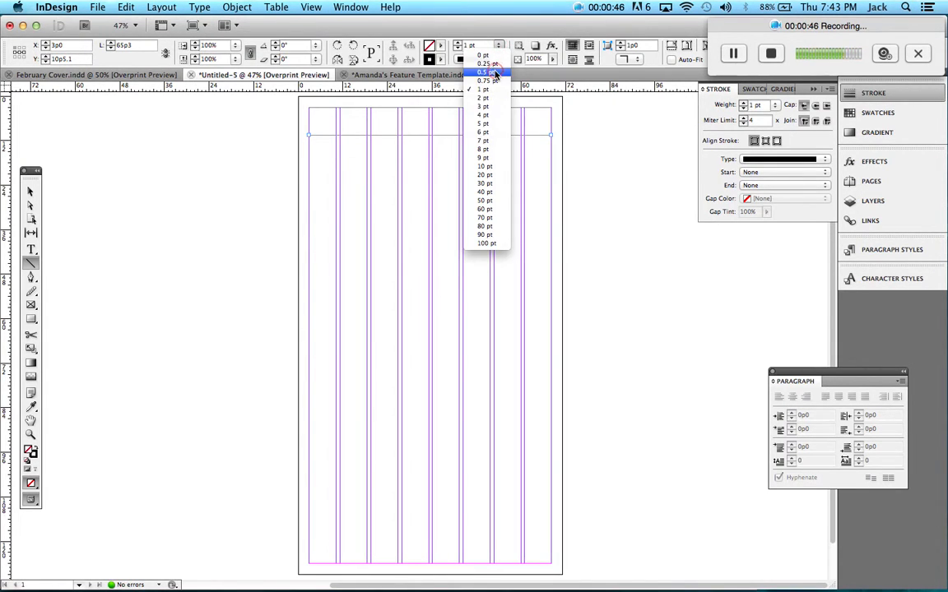
{"action": "left_click", "coordinate": [461, 59]}
{"action": "left_click", "coordinate": [31, 191]}
{"action": "left_click", "coordinate": [93, 168]}
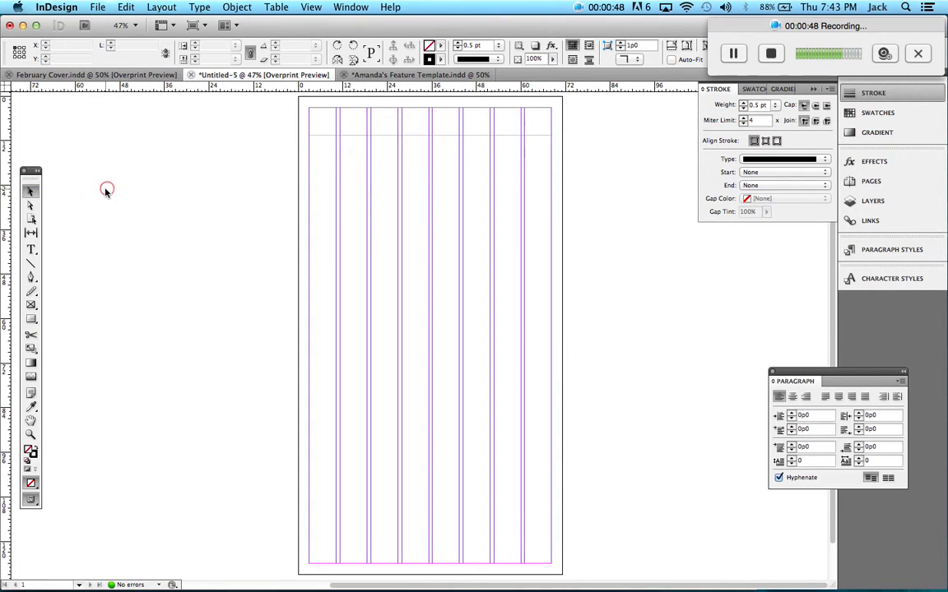
Add a text frame reading SPORTS above the line's left end and set its font to Bebas Neue
{"action": "left_click", "coordinate": [29, 251]}
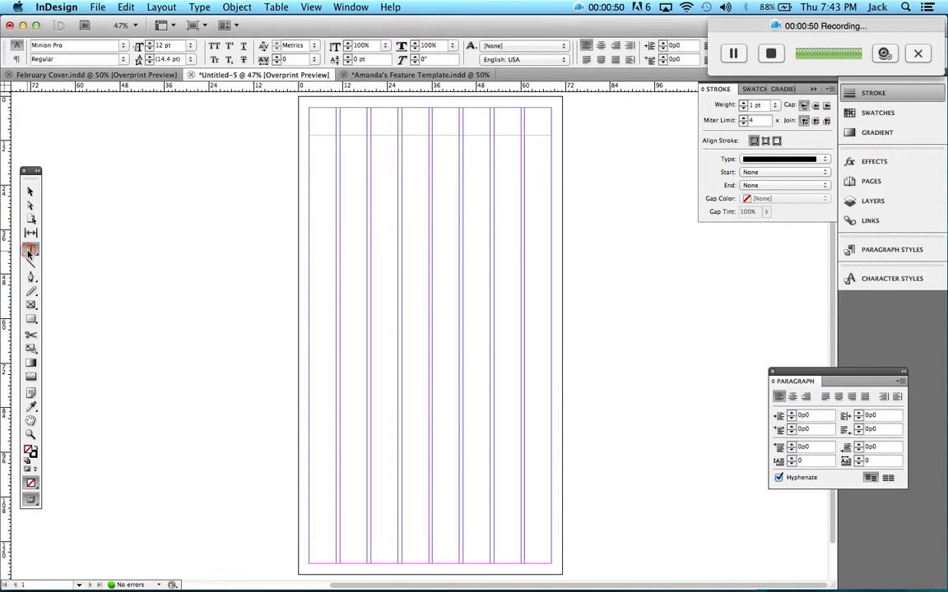
{"action": "left_click_drag", "start_coordinate": [313, 111], "coordinate": [402, 132]}
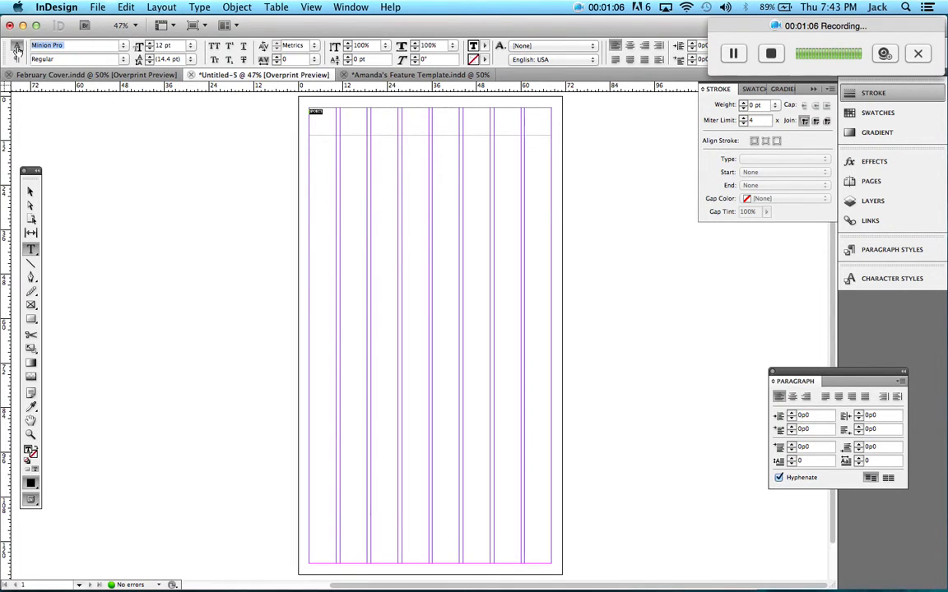
{"action": "type", "text": "Bebas Kai"}
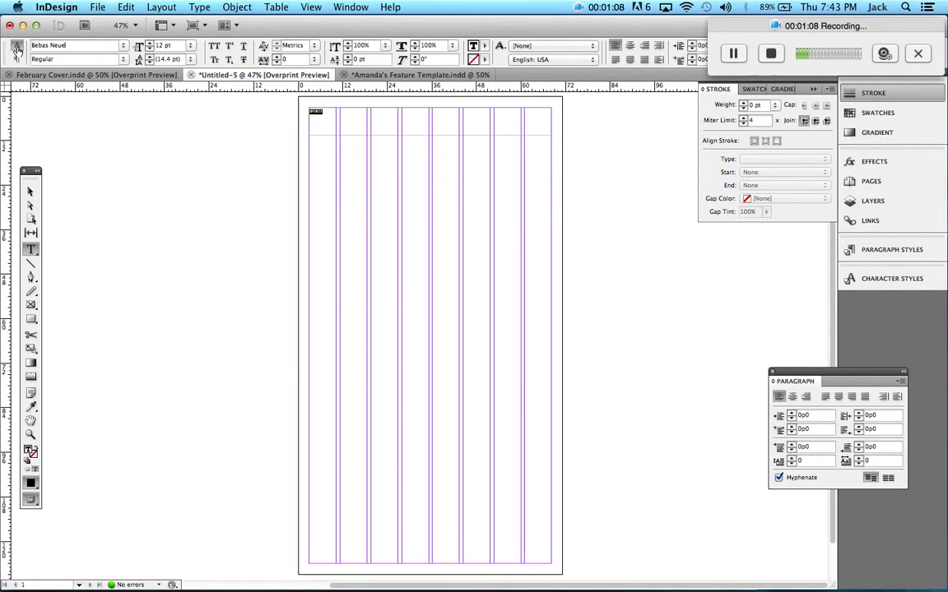
Set the SPORTS text size to 76 pt
{"action": "left_click", "coordinate": [190, 45]}
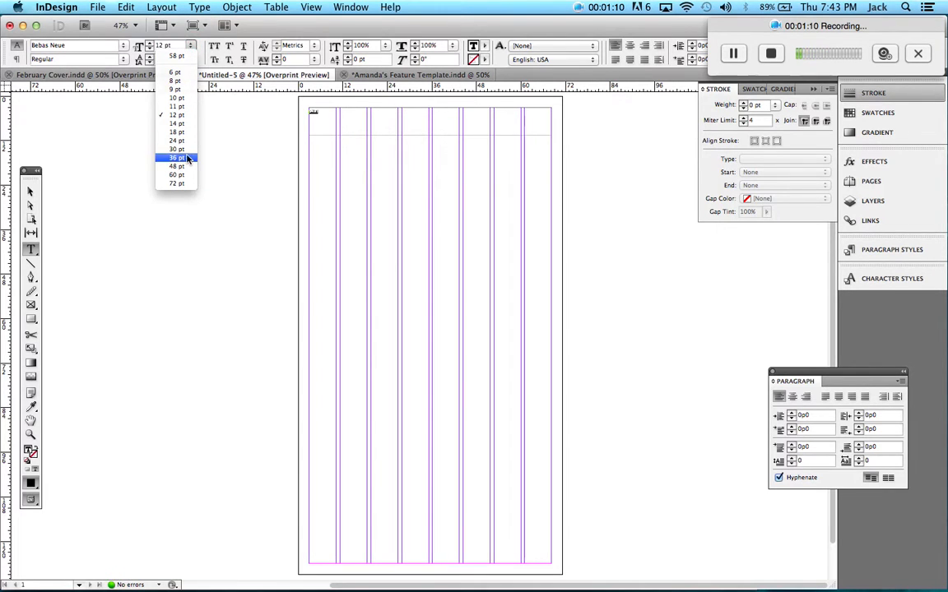
{"action": "left_click", "coordinate": [186, 153]}
{"action": "left_click", "coordinate": [190, 45]}
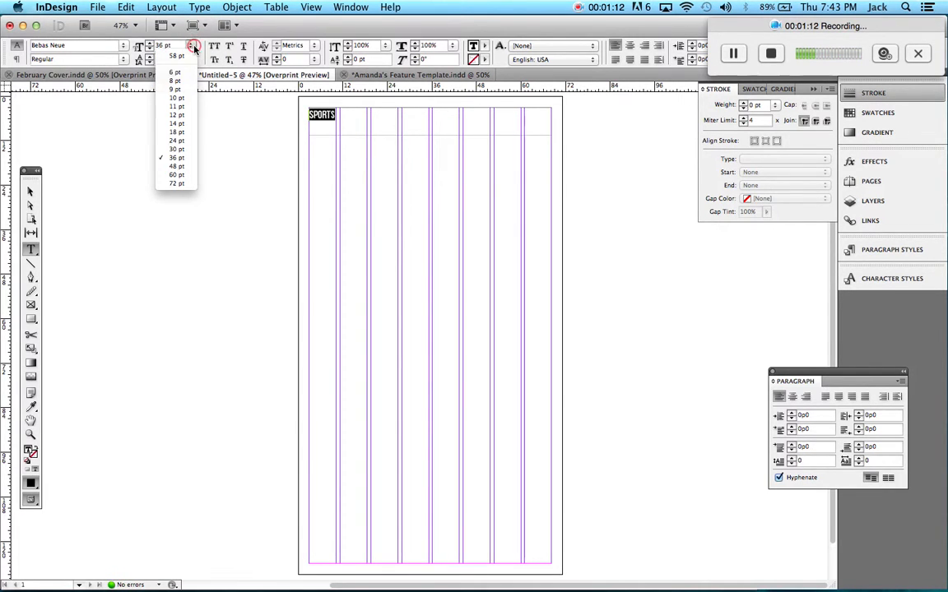
{"action": "left_click", "coordinate": [186, 182]}
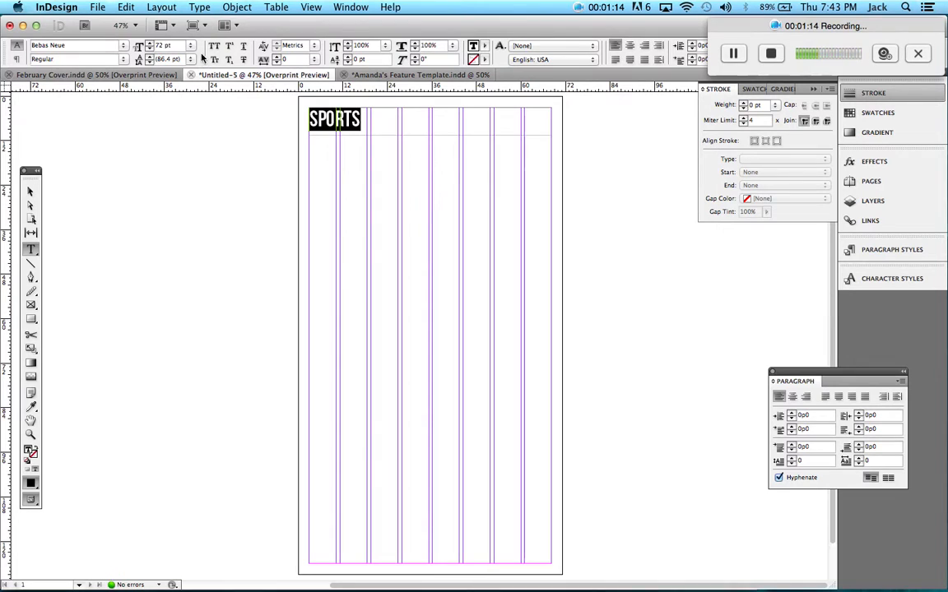
{"action": "left_click", "coordinate": [149, 44]}
{"action": "left_click", "coordinate": [149, 44]}
{"action": "left_click", "coordinate": [149, 43]}
{"action": "left_click", "coordinate": [149, 44]}
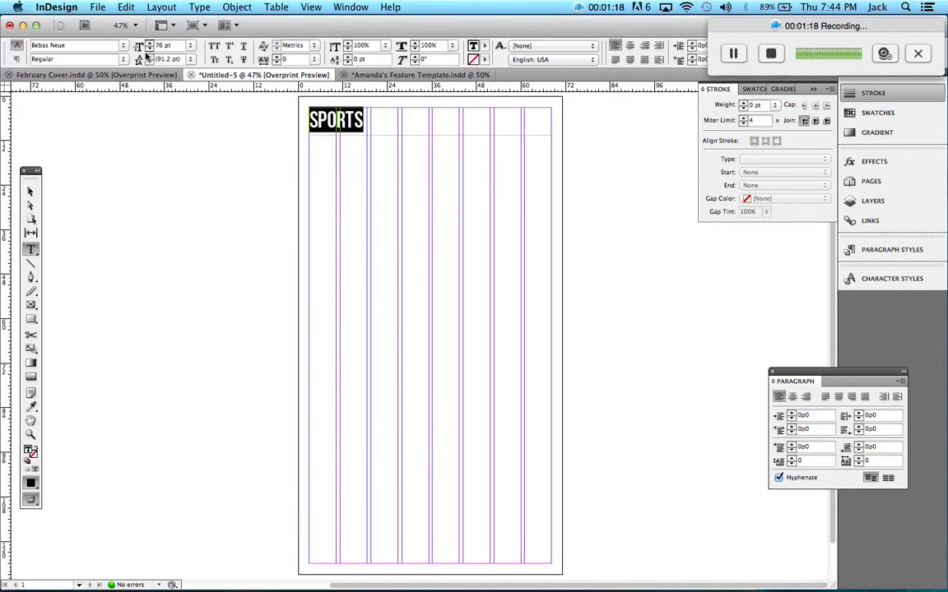
Raise the header line to about Y 9p1 and move the SPORTS frame to X 2p10, Y 2p11
{"action": "left_click", "coordinate": [30, 191]}
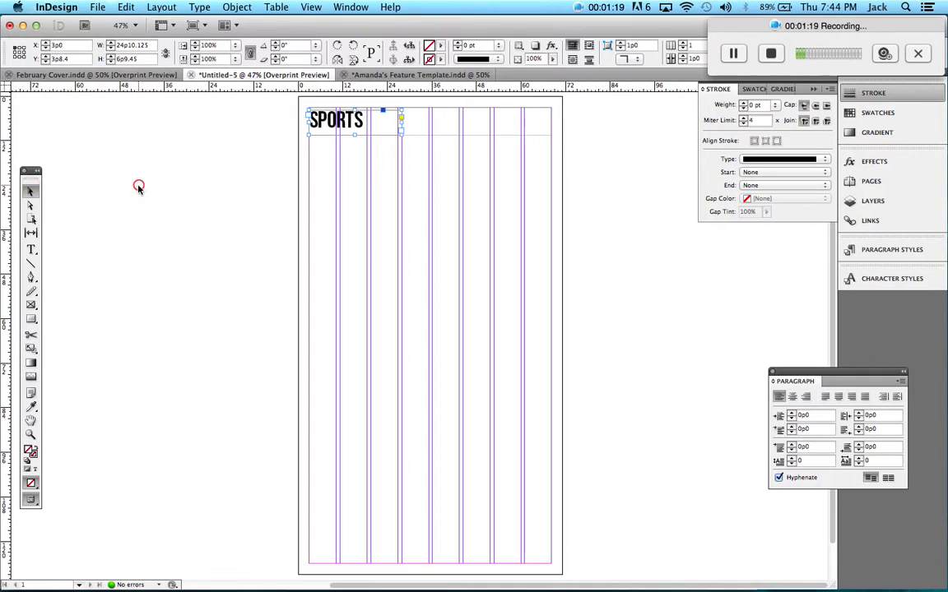
{"action": "left_click", "coordinate": [438, 135]}
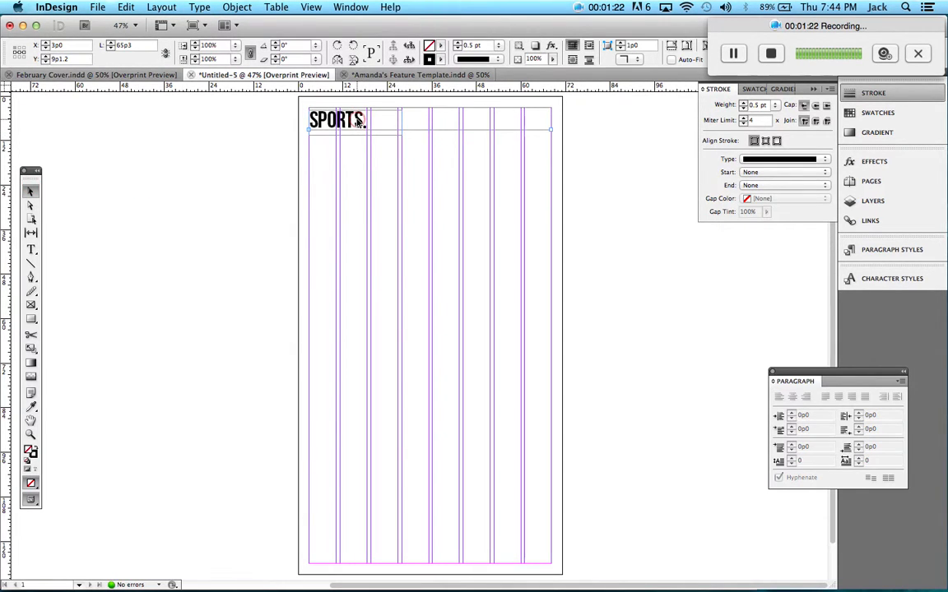
{"action": "left_click_drag", "start_coordinate": [359, 122], "coordinate": [360, 119]}
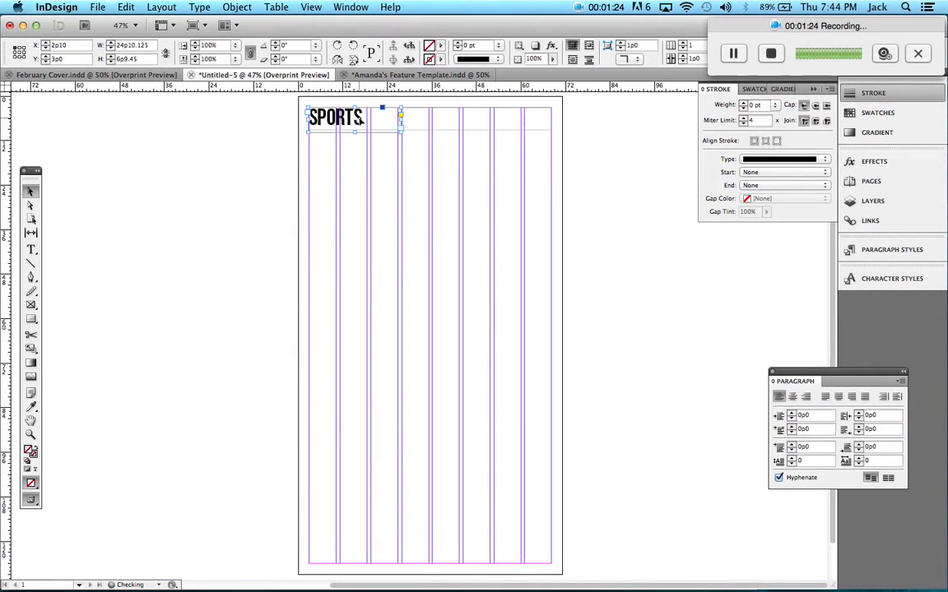
{"action": "key", "text": "Up"}
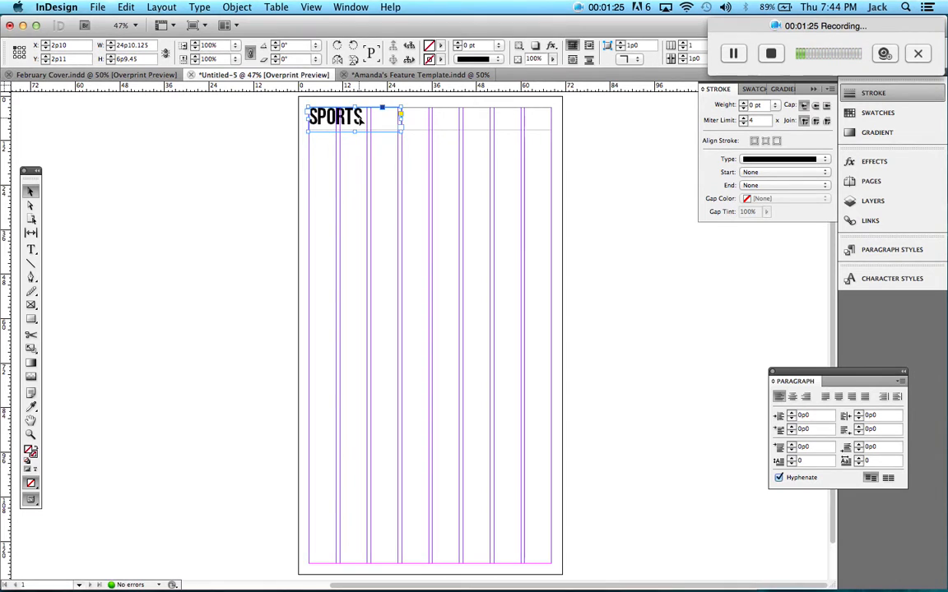
Move the header line up to Y 7p6, along the base of the SPORTS text
{"action": "left_click", "coordinate": [440, 169]}
{"action": "left_click_drag", "start_coordinate": [439, 130], "coordinate": [439, 126]}
{"action": "key", "text": "Up"}
{"action": "key", "text": "Up"}
{"action": "key", "text": "Up"}
{"action": "key", "text": "Up"}
{"action": "key", "text": "Up"}
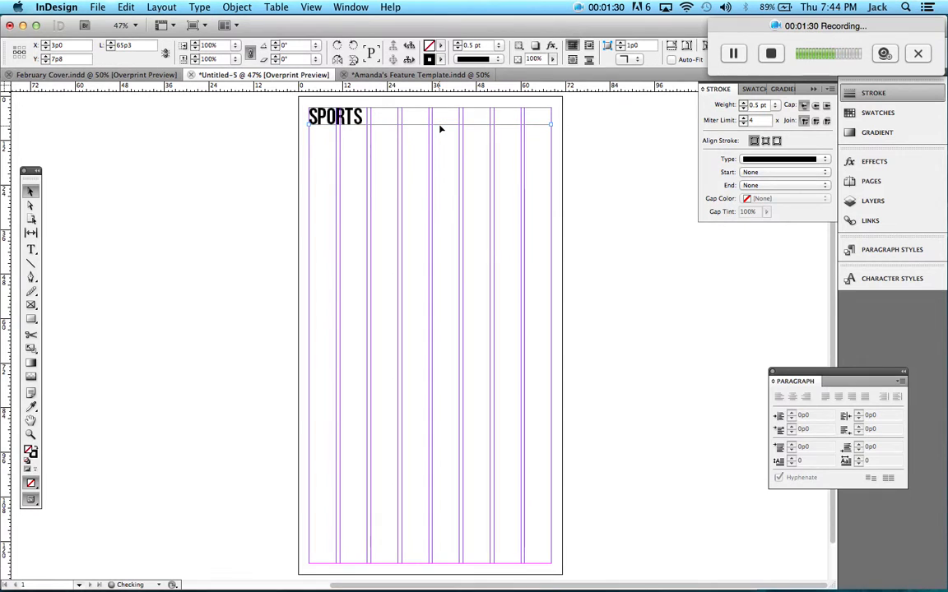
{"action": "left_click", "coordinate": [434, 151]}
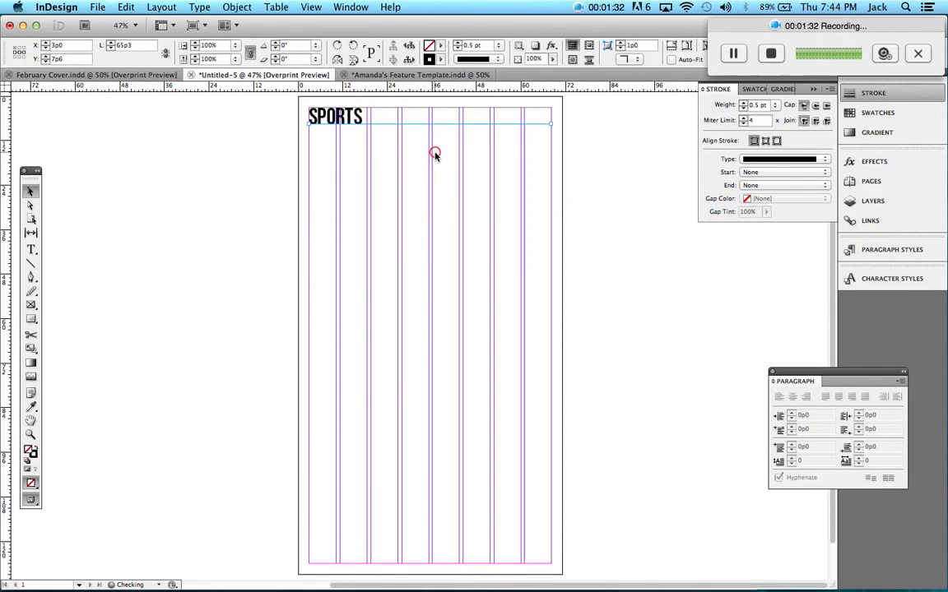
Duplicate the SPORTS frame to the middle of the page and replace the copy's text with 7
{"action": "left_click", "coordinate": [341, 119]}
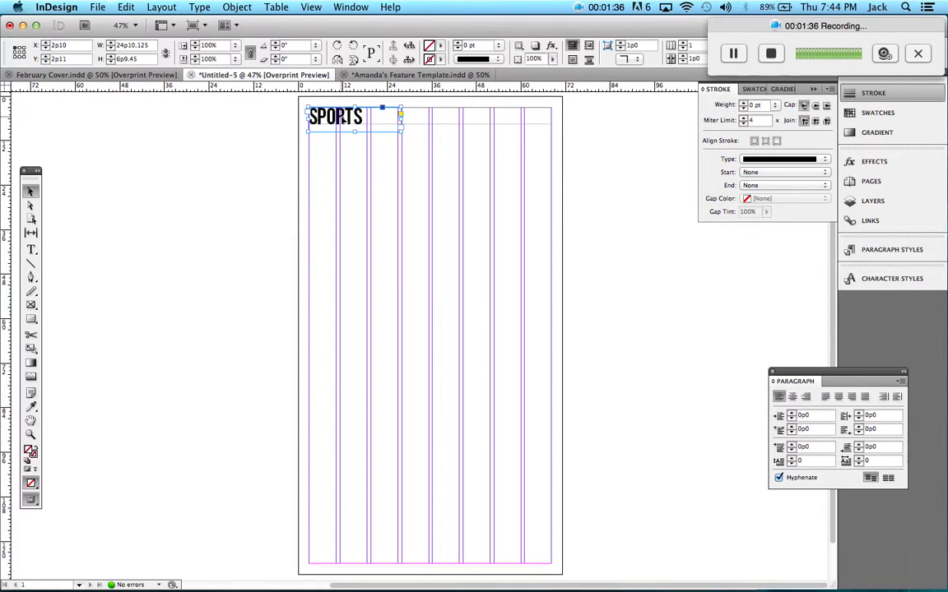
{"action": "left_click_drag", "start_coordinate": [343, 119], "coordinate": [407, 335]}
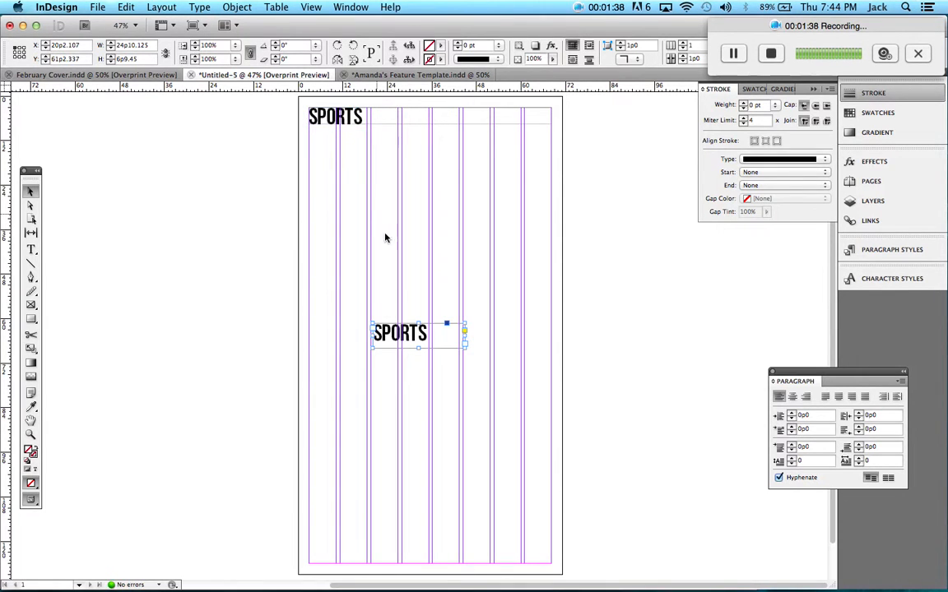
{"action": "triple_click", "coordinate": [436, 332]}
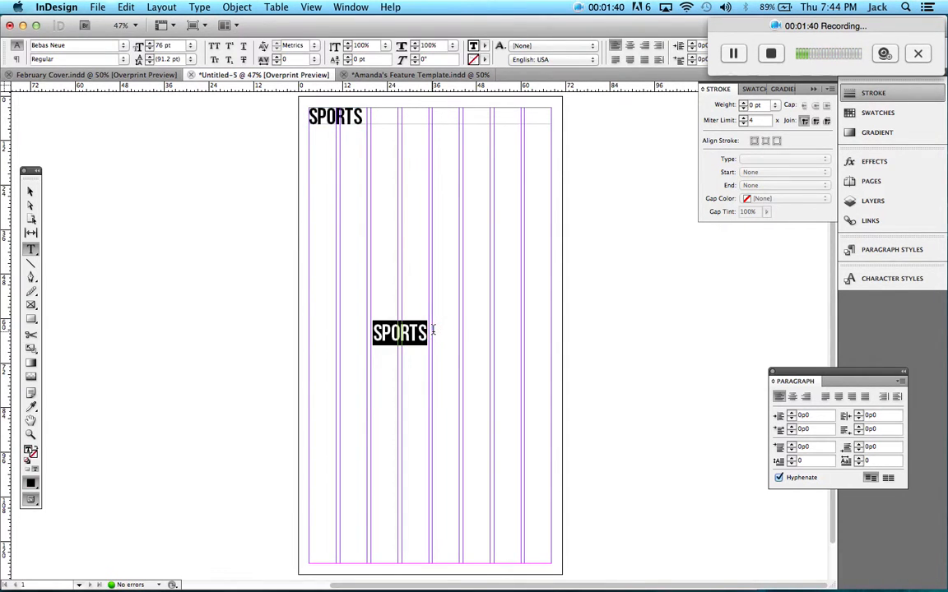
{"action": "type", "text": "7"}
{"action": "left_click", "coordinate": [30, 191]}
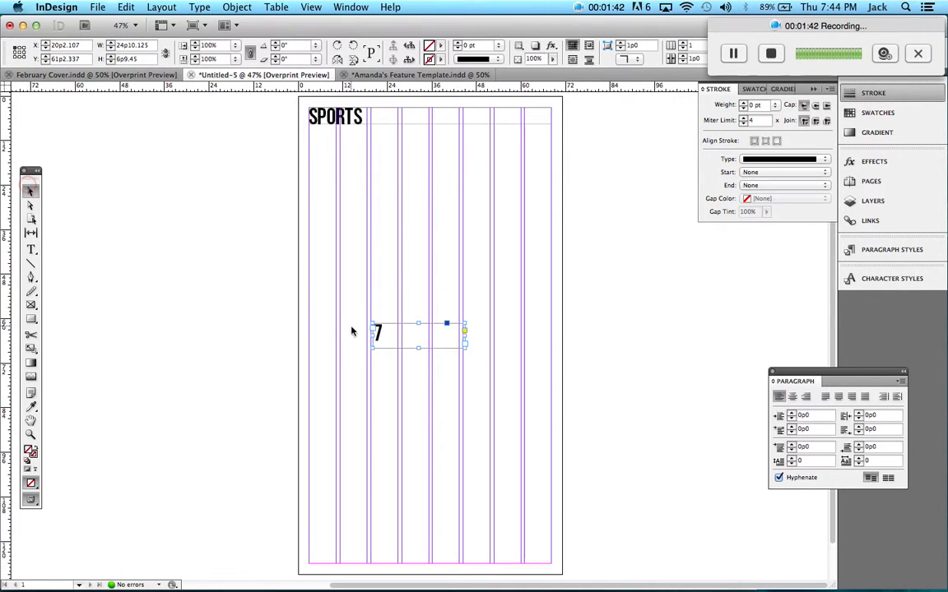
Move the 7 to the page's upper-right corner, level with SPORTS, and set its size to 36 pt
{"action": "left_click_drag", "start_coordinate": [418, 334], "coordinate": [588, 119]}
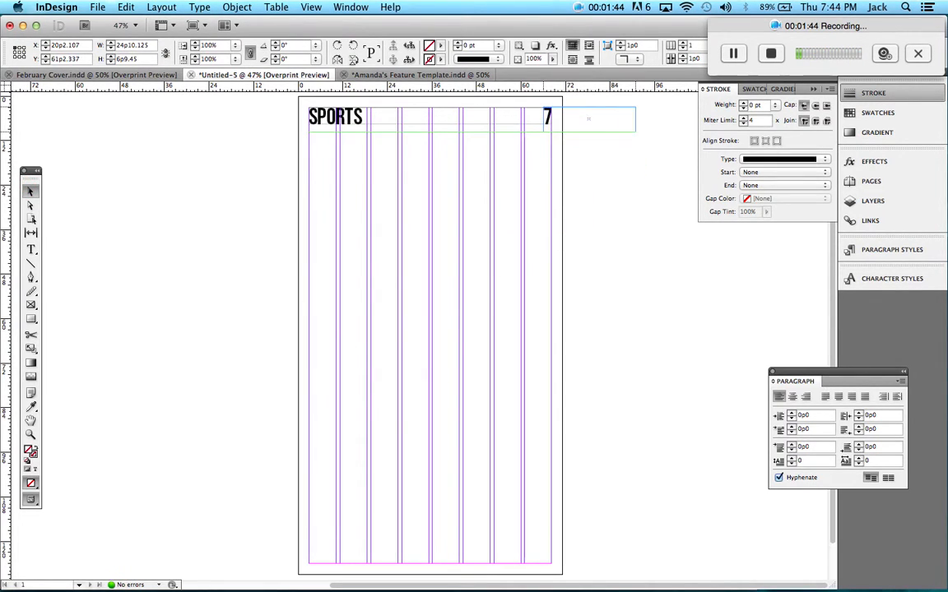
{"action": "double_click", "coordinate": [566, 121]}
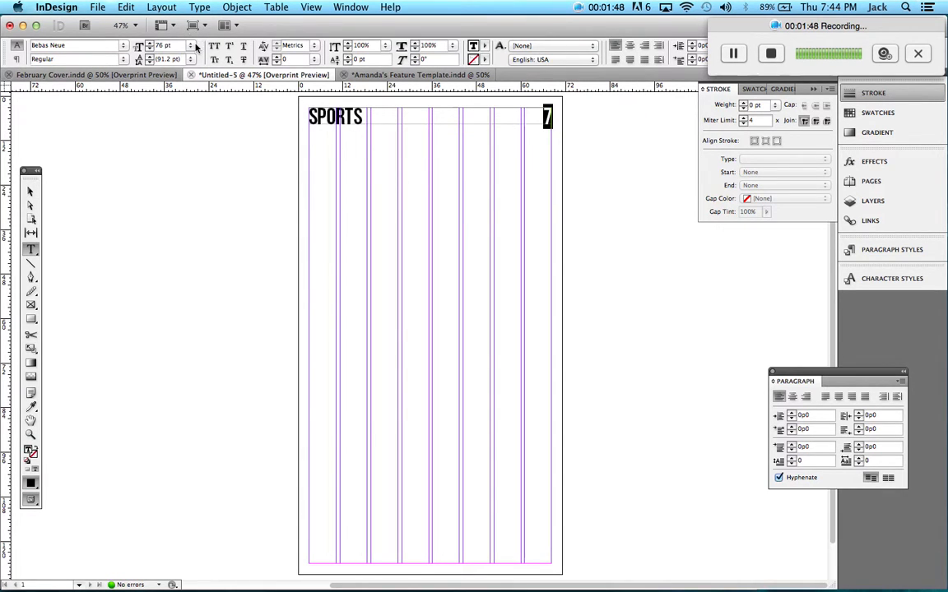
{"action": "left_click", "coordinate": [191, 45]}
{"action": "left_click", "coordinate": [160, 145]}
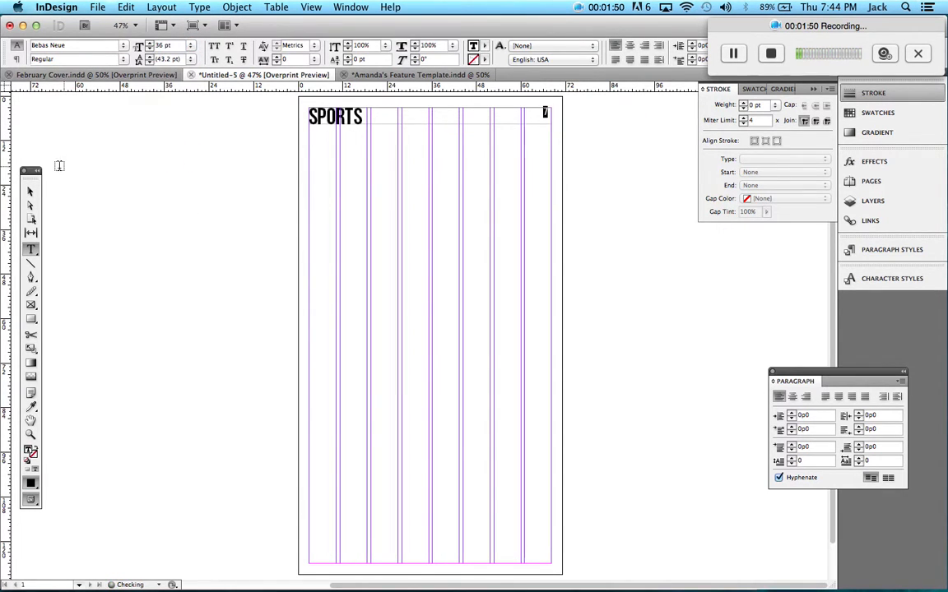
{"action": "key", "text": "Escape"}
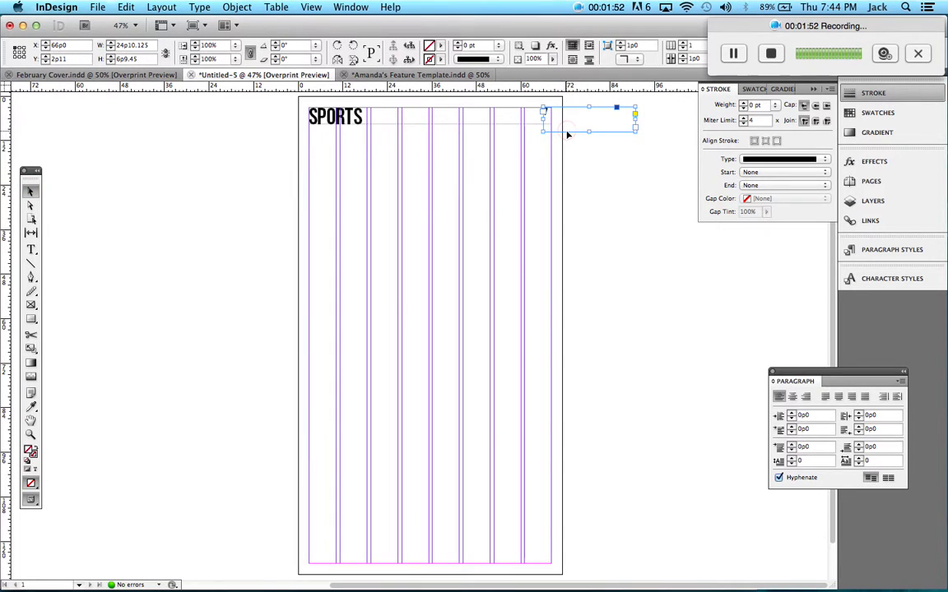
Shift the 7 so it sits on the header line at the right margin, and preview the page without guides
{"action": "left_click_drag", "start_coordinate": [567, 116], "coordinate": [574, 126]}
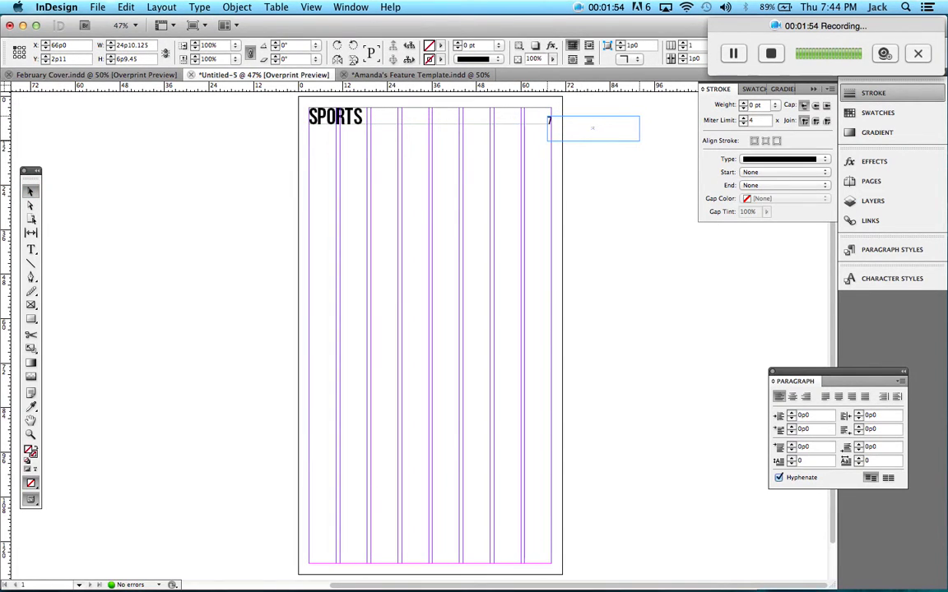
{"action": "left_click", "coordinate": [514, 147]}
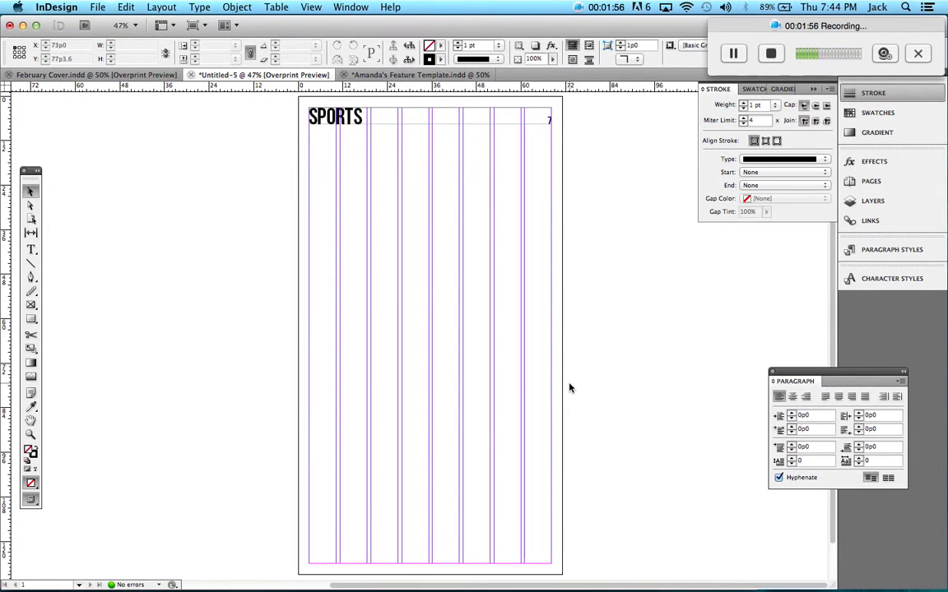
{"action": "key", "text": "w"}
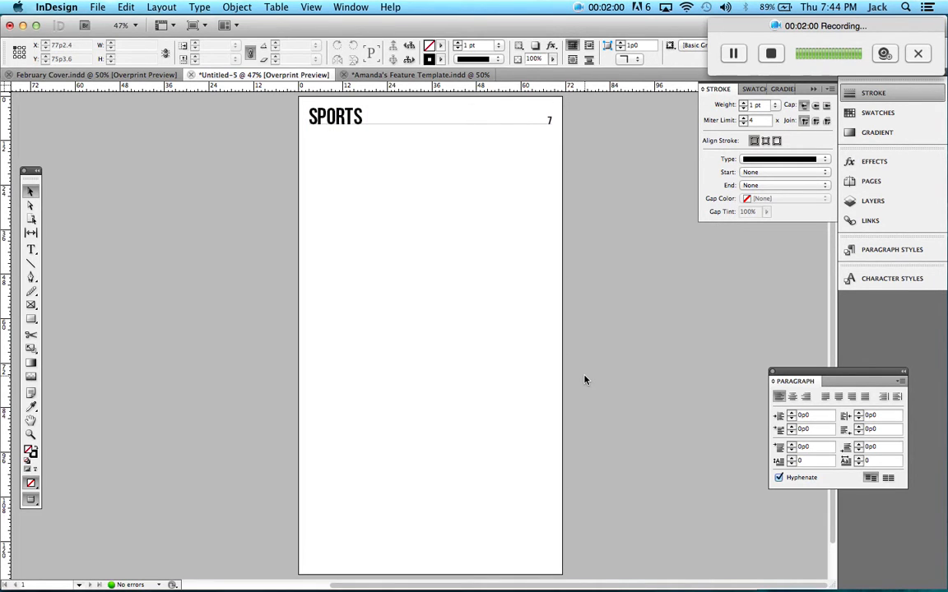
Draw a vertical line about 113p5 long along the right edge of the sixth column, below the header, with a 0.5 pt stroke
{"action": "key", "text": "w"}
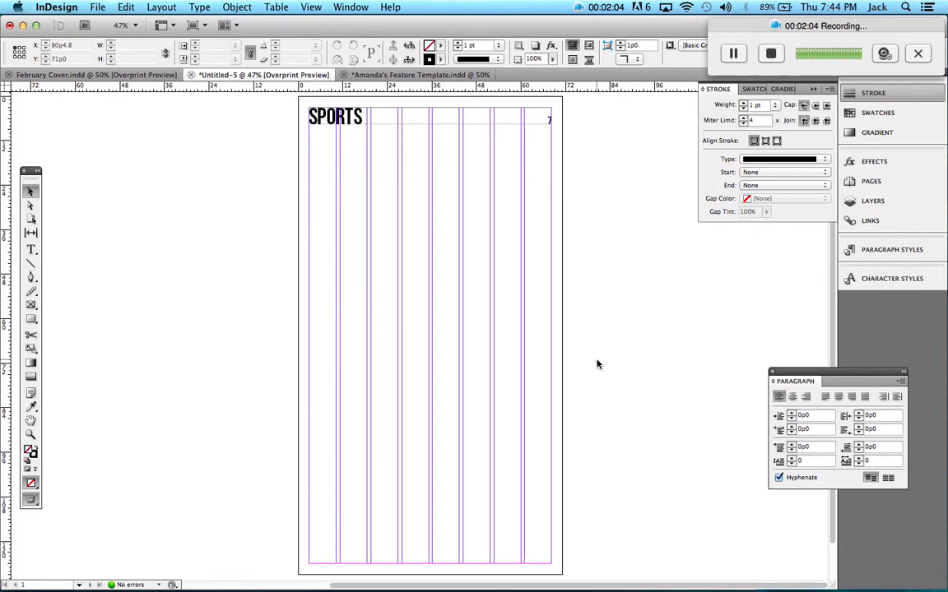
{"action": "left_click", "coordinate": [31, 263]}
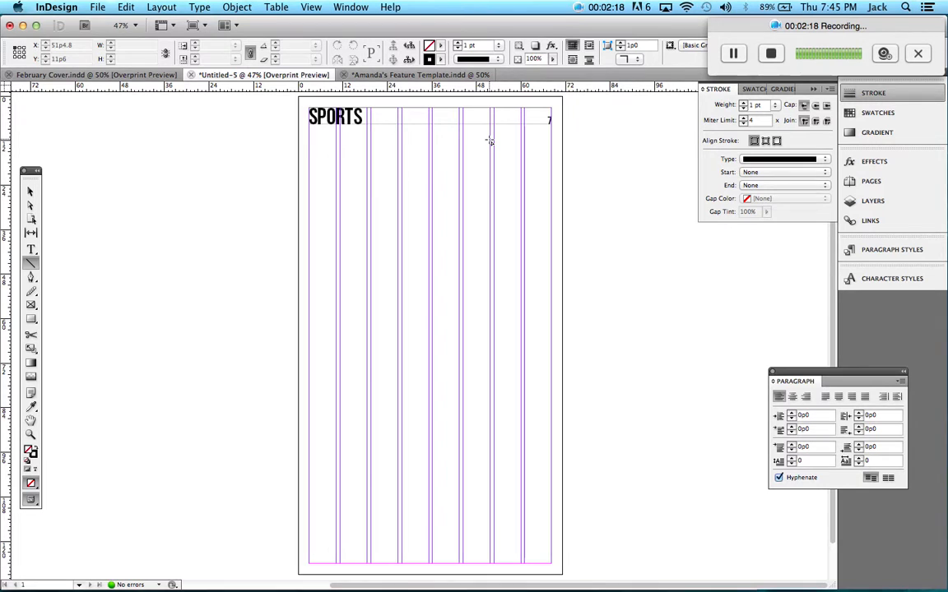
{"action": "left_click_drag", "start_coordinate": [490, 141], "coordinate": [558, 566]}
{"action": "left_click", "coordinate": [501, 45]}
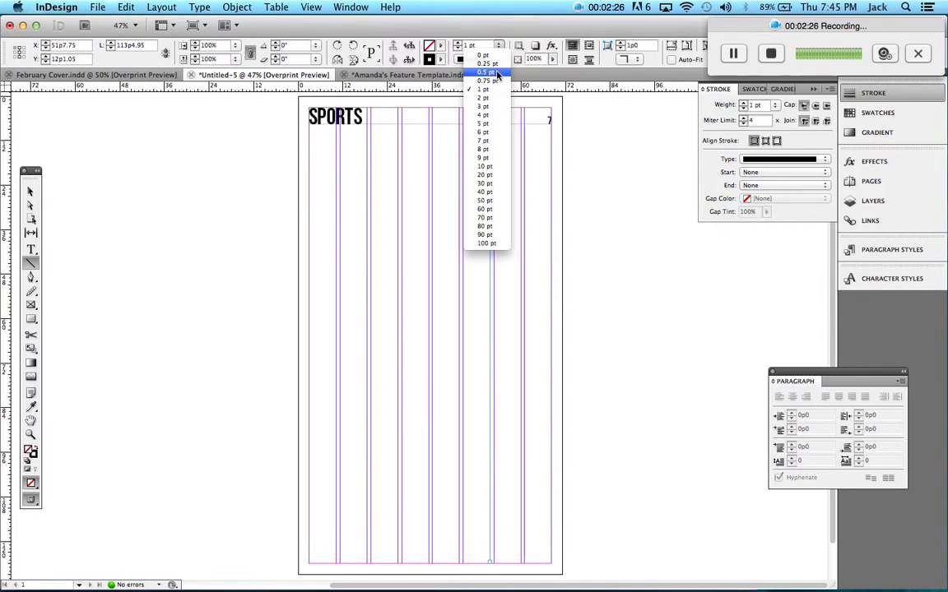
{"action": "left_click", "coordinate": [474, 61]}
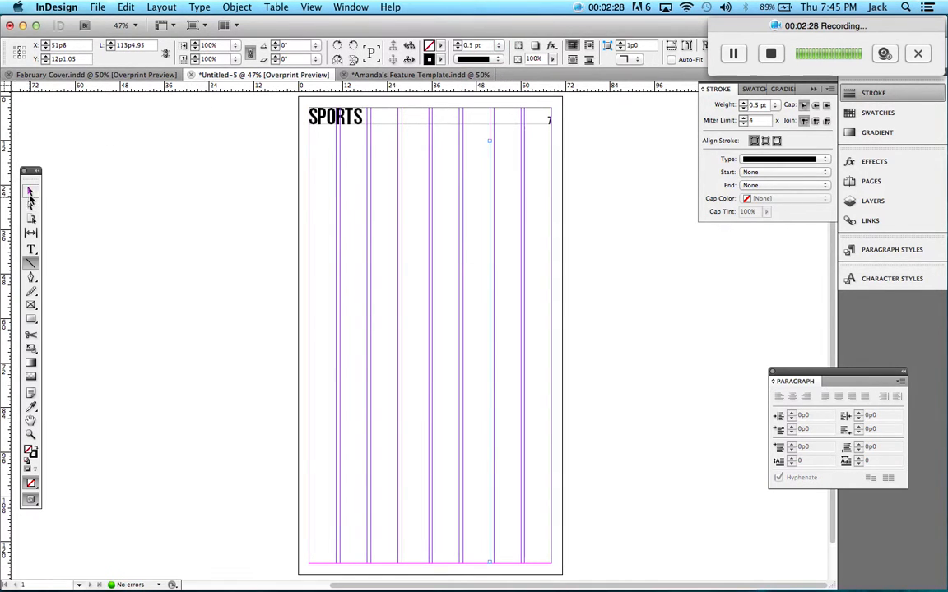
{"action": "left_click", "coordinate": [30, 193]}
{"action": "left_click", "coordinate": [243, 212]}
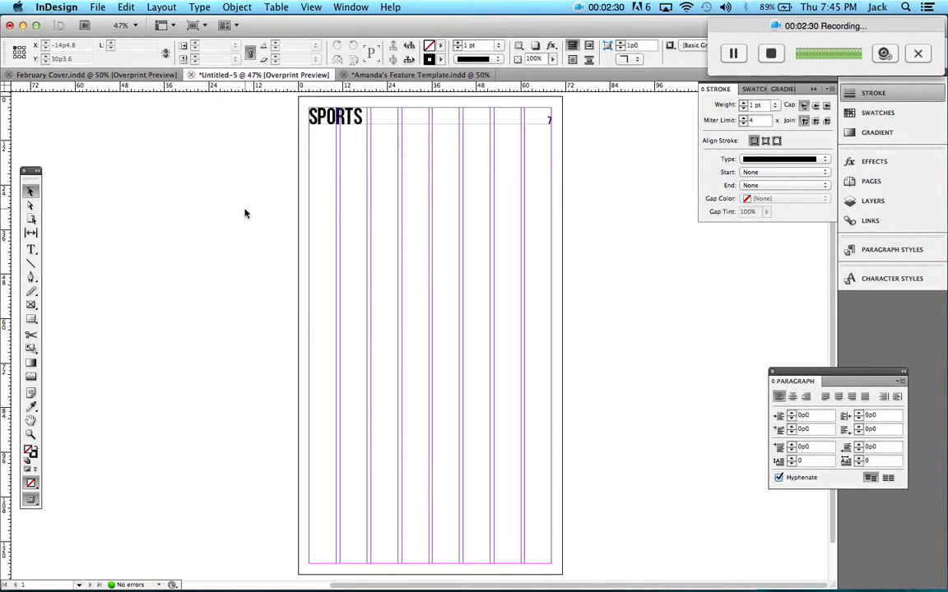
{"action": "key", "text": "w"}
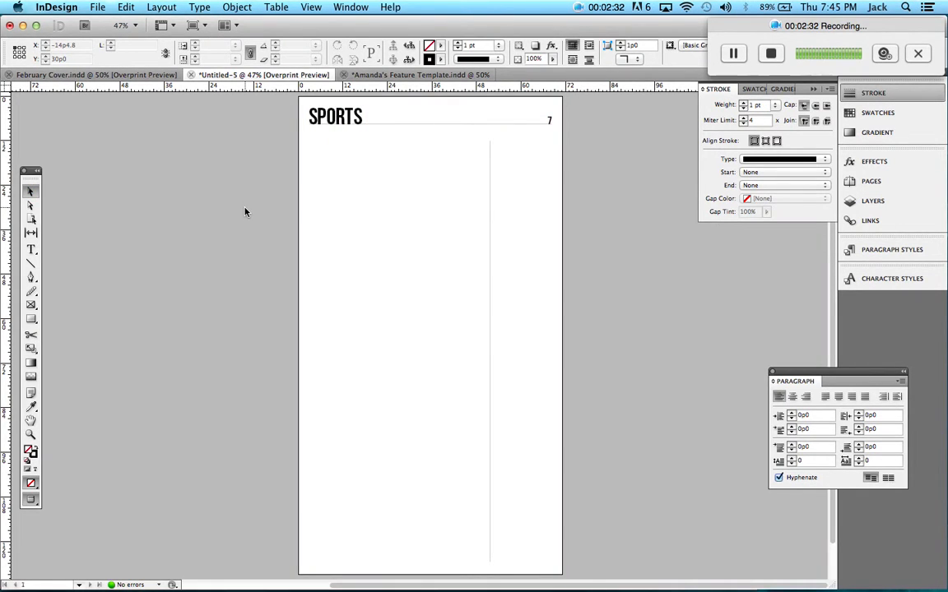
Draw a 0.5 pt horizontal line about 48p long at about Y 89p5, from the left margin across the first six columns
{"action": "key", "text": "w"}
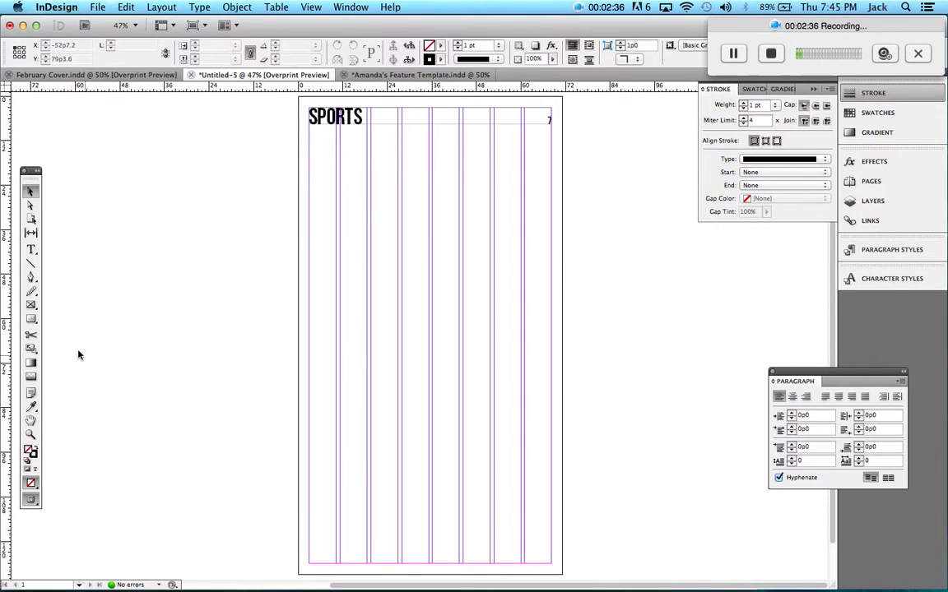
{"action": "left_click", "coordinate": [32, 263]}
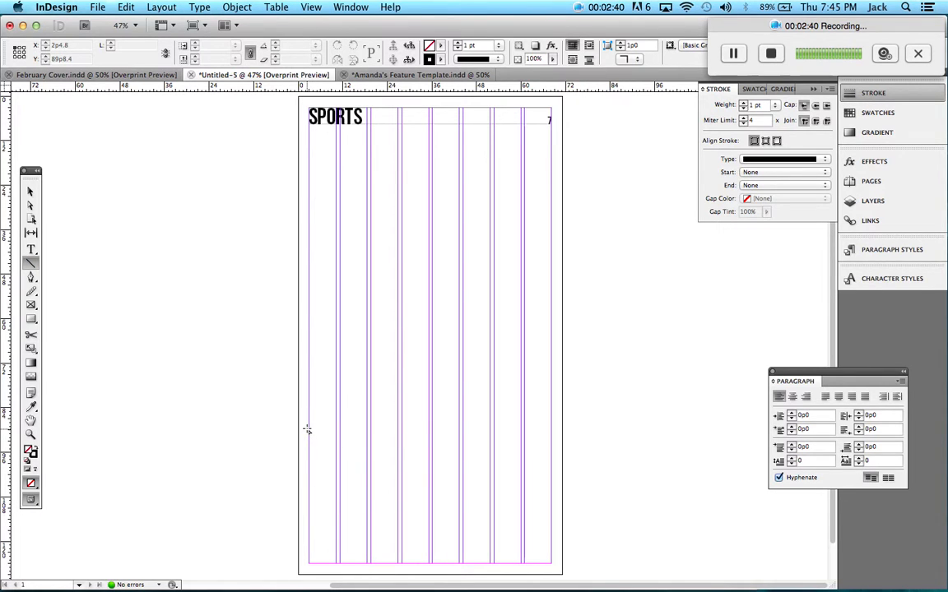
{"action": "left_click_drag", "start_coordinate": [308, 431], "coordinate": [486, 450]}
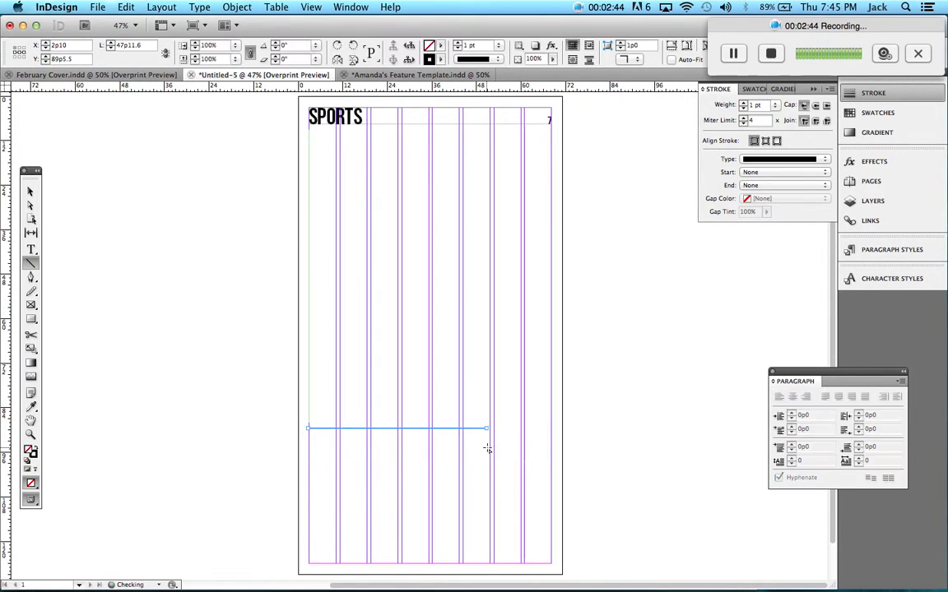
{"action": "left_click", "coordinate": [499, 46]}
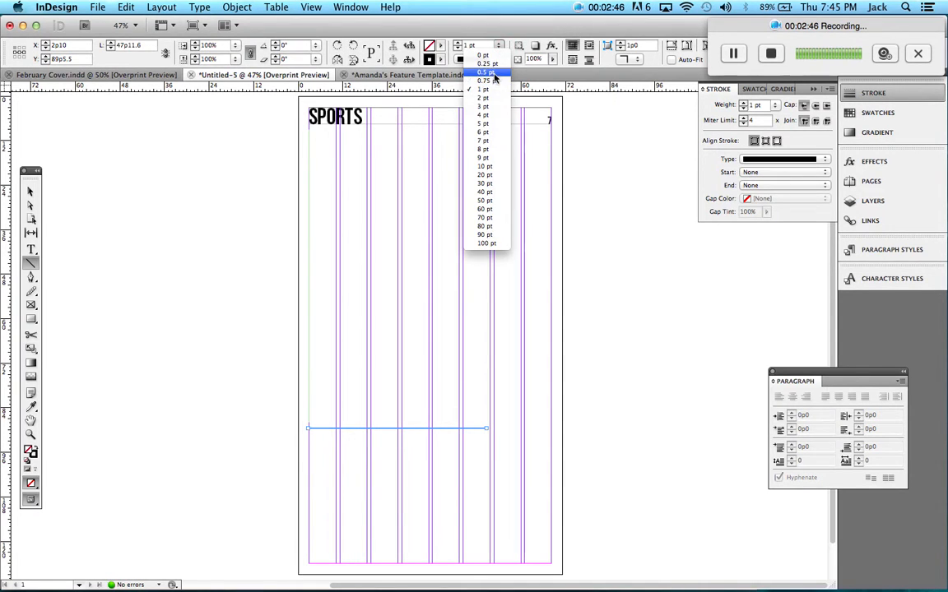
{"action": "left_click", "coordinate": [487, 73]}
{"action": "left_click", "coordinate": [31, 190]}
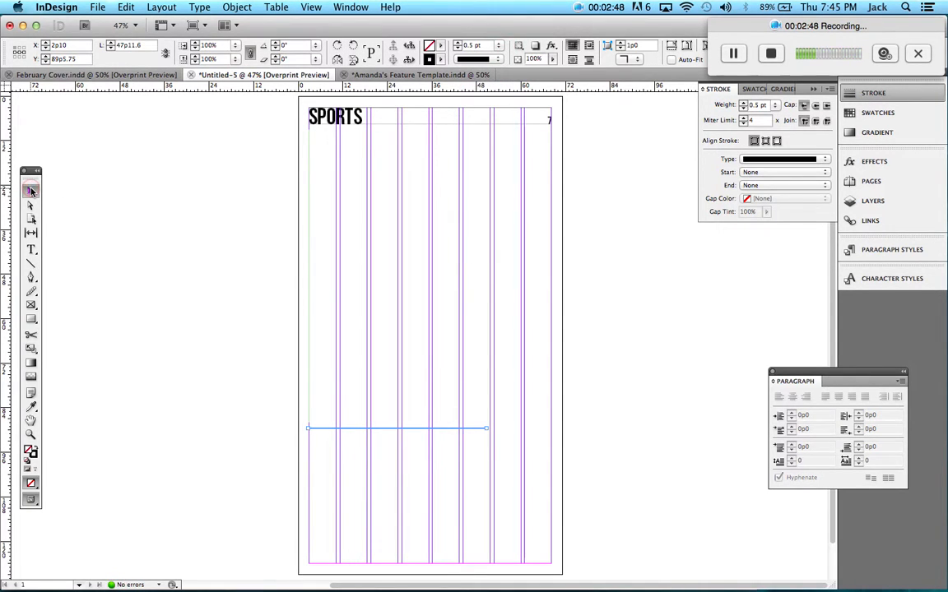
{"action": "left_click", "coordinate": [156, 207]}
{"action": "key", "text": "w"}
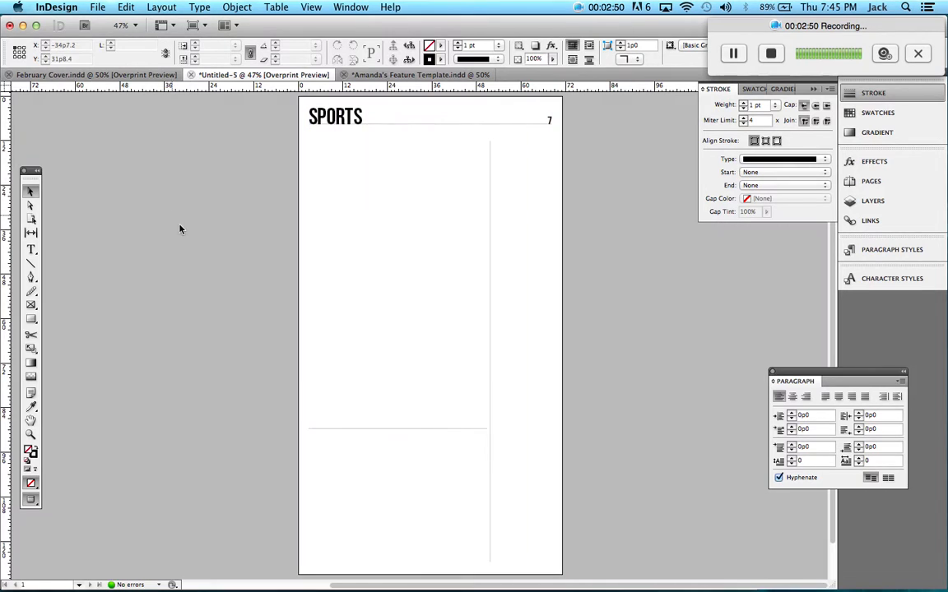
Shorten the right end of the horizontal line slightly to leave a gap before the vertical line
{"action": "left_click", "coordinate": [419, 431]}
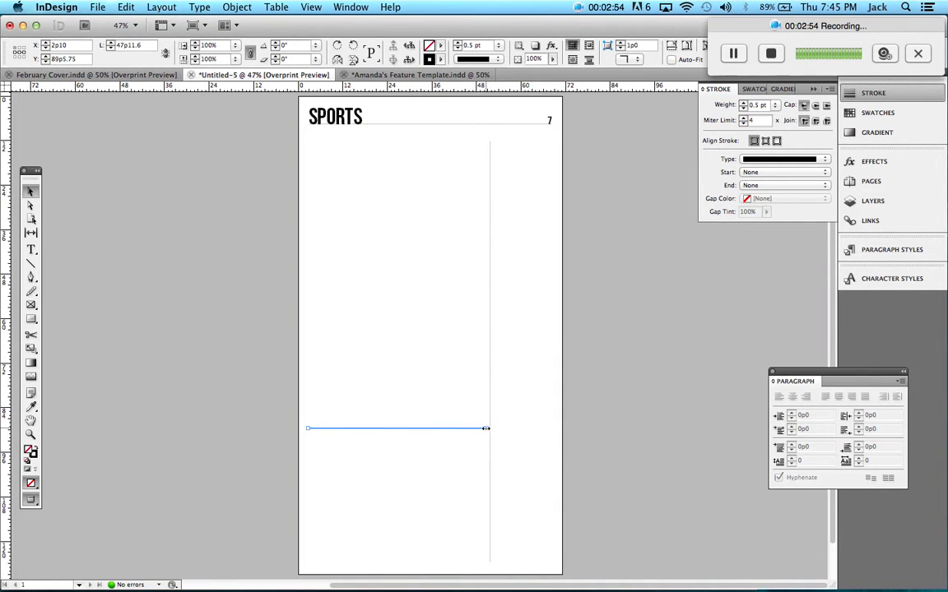
{"action": "left_click_drag", "start_coordinate": [486, 428], "coordinate": [485, 432]}
{"action": "left_click", "coordinate": [620, 458]}
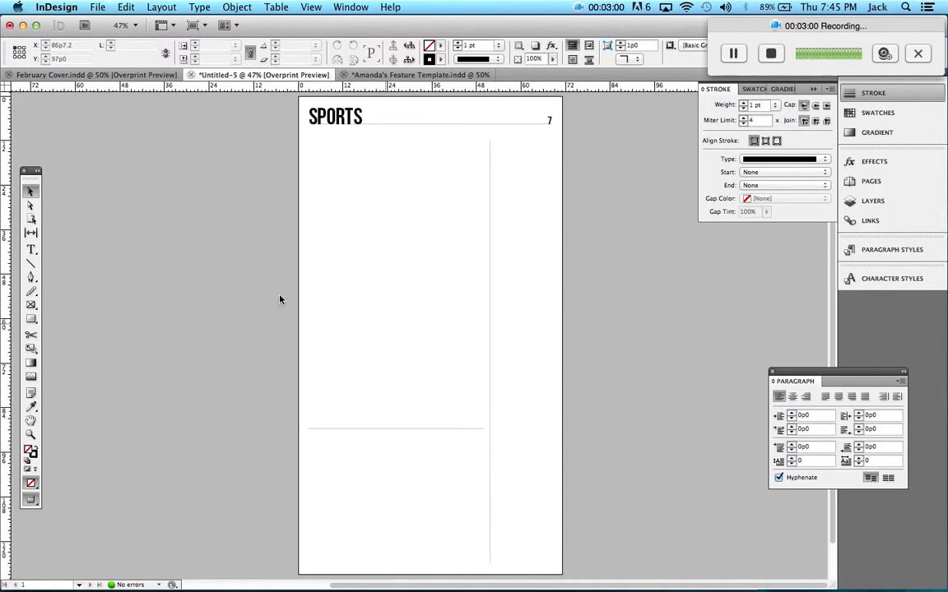
Draw a rectangle picture frame about 47p wide and 76p10 high between the header and the horizontal line, left of the vertical line
{"action": "left_click", "coordinate": [31, 306]}
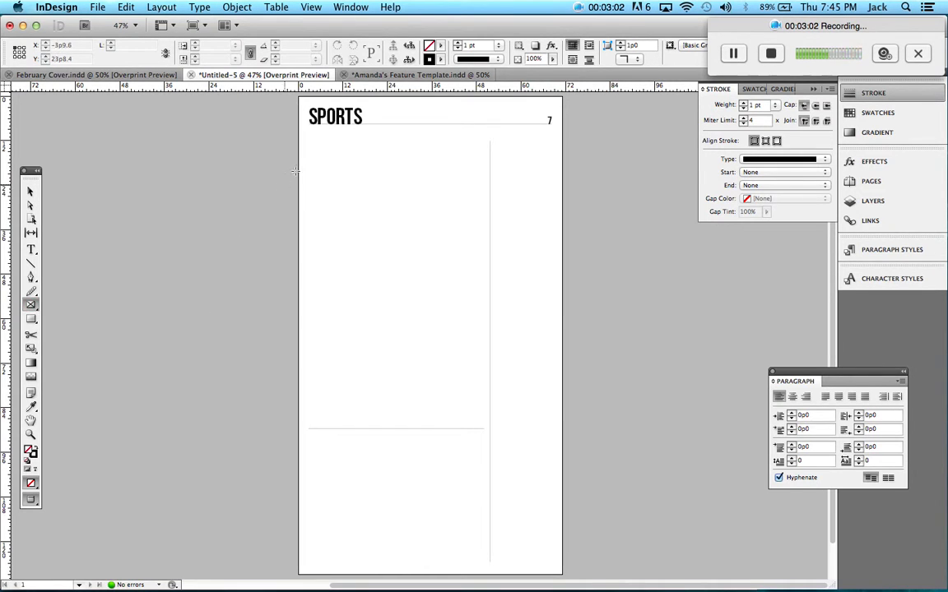
{"action": "key", "text": "w"}
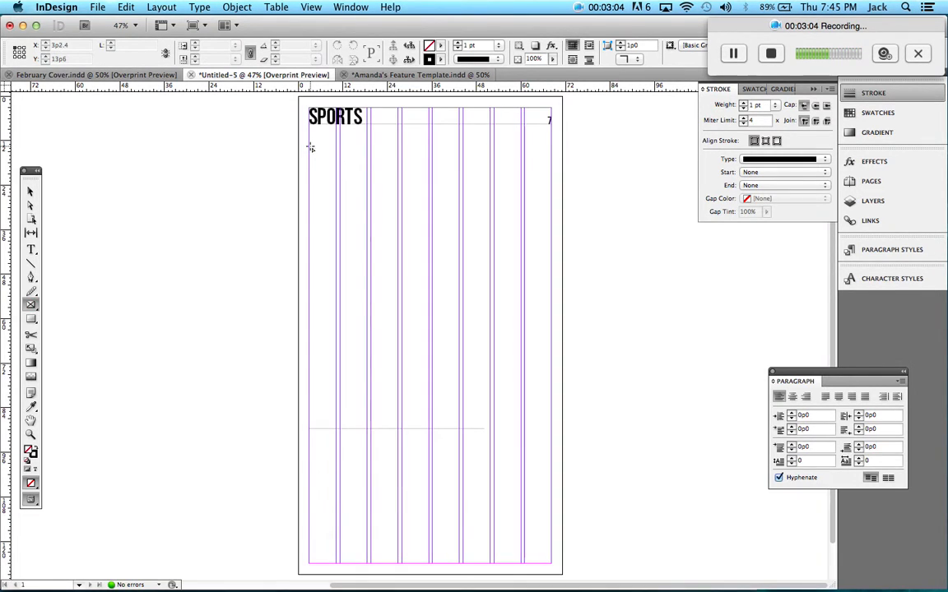
{"action": "left_click_drag", "start_coordinate": [311, 139], "coordinate": [484, 422]}
{"action": "left_click", "coordinate": [31, 191]}
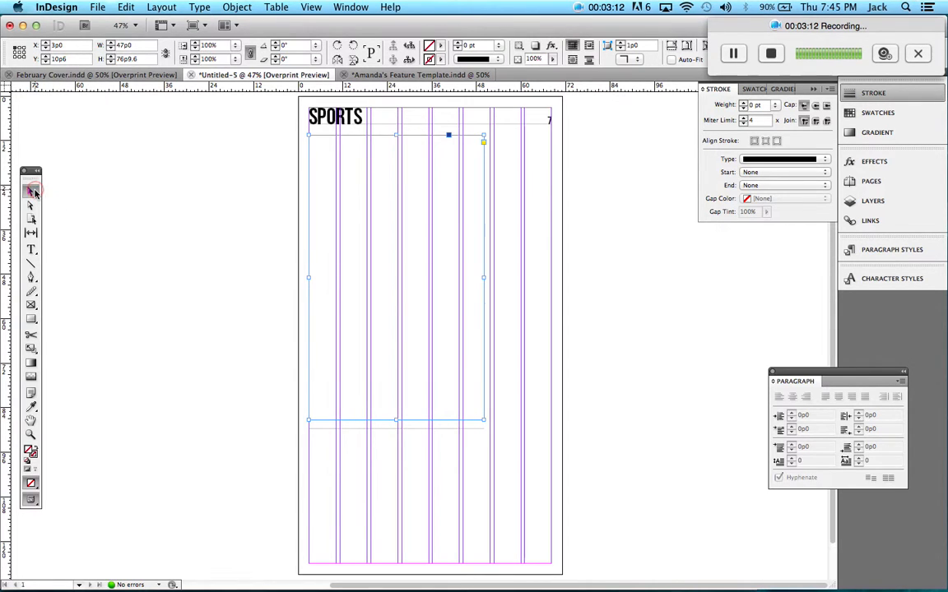
Place the image 1992.jpg from the Desktop into the new picture frame
{"action": "left_click", "coordinate": [97, 7]}
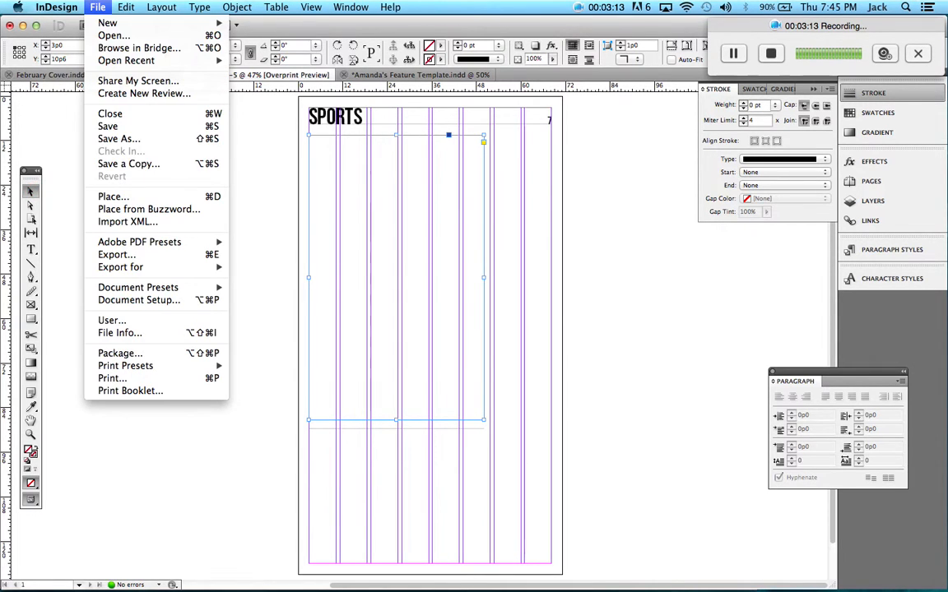
{"action": "left_click", "coordinate": [111, 197]}
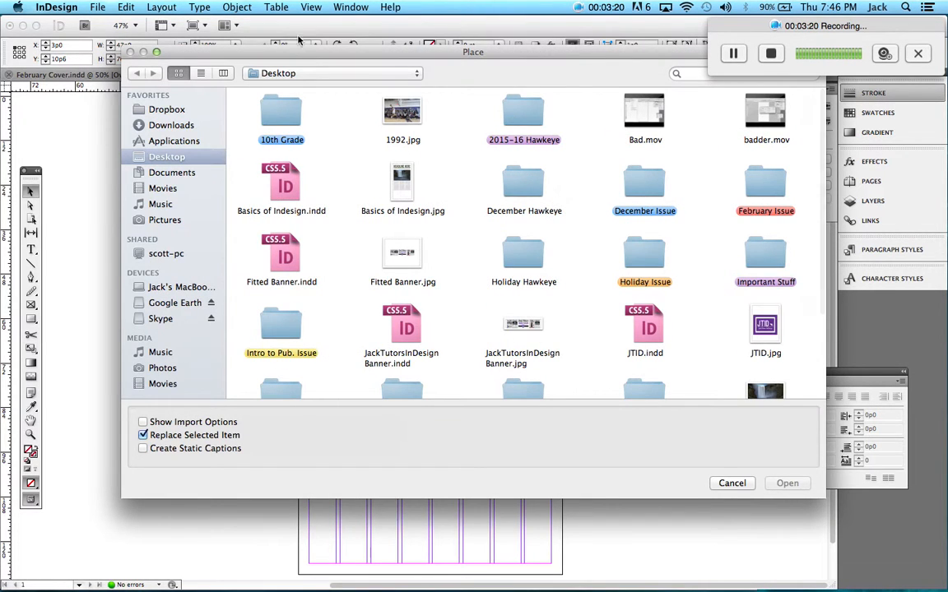
{"action": "left_click", "coordinate": [398, 117]}
{"action": "double_click", "coordinate": [399, 117]}
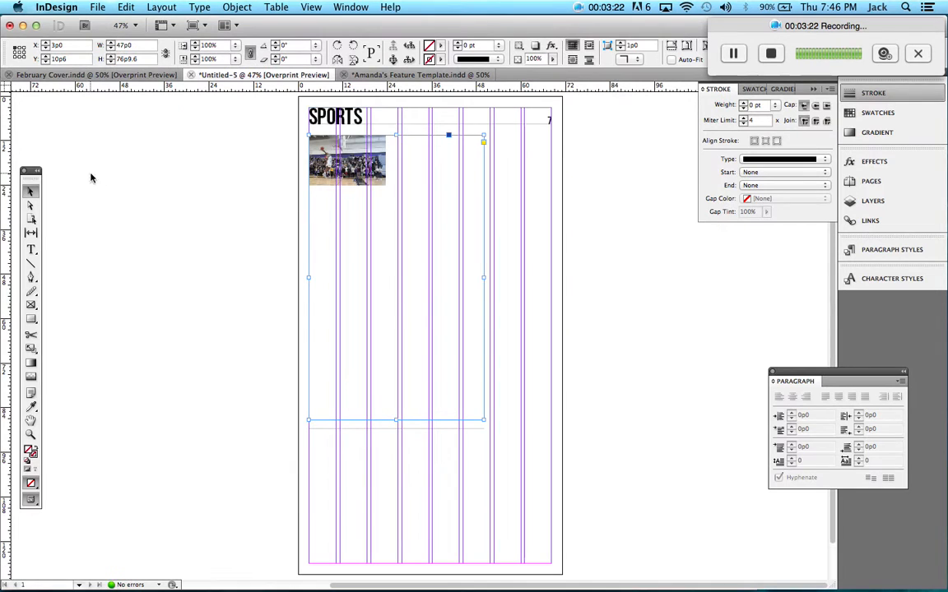
Enlarge the basketball photo to 575% inside its frame and shift it left so the dunking player and hoop fill the frame
{"action": "left_click", "coordinate": [397, 277]}
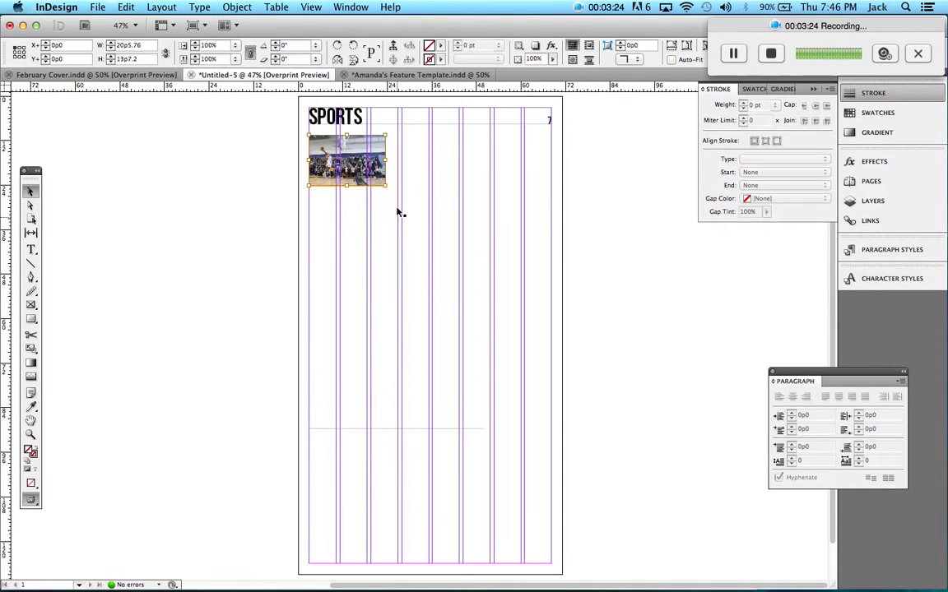
{"action": "left_click_drag", "start_coordinate": [384, 186], "coordinate": [669, 426]}
{"action": "left_click_drag", "start_coordinate": [673, 424], "coordinate": [637, 423]}
{"action": "key", "text": "Left"}
{"action": "key", "text": "Left"}
{"action": "key", "text": "Left"}
{"action": "key", "text": "Left"}
{"action": "key", "text": "Left"}
{"action": "key", "text": "Left"}
{"action": "key", "text": "Left"}
{"action": "key", "text": "Left"}
{"action": "key", "text": "Left"}
{"action": "key", "text": "Left"}
{"action": "key", "text": "Left"}
{"action": "key", "text": "Left"}
{"action": "key", "text": "Left"}
{"action": "key", "text": "Left"}
{"action": "key", "text": "Left"}
{"action": "key", "text": "Left"}
{"action": "key", "text": "Left"}
{"action": "key", "text": "Left"}
{"action": "key", "text": "Left"}
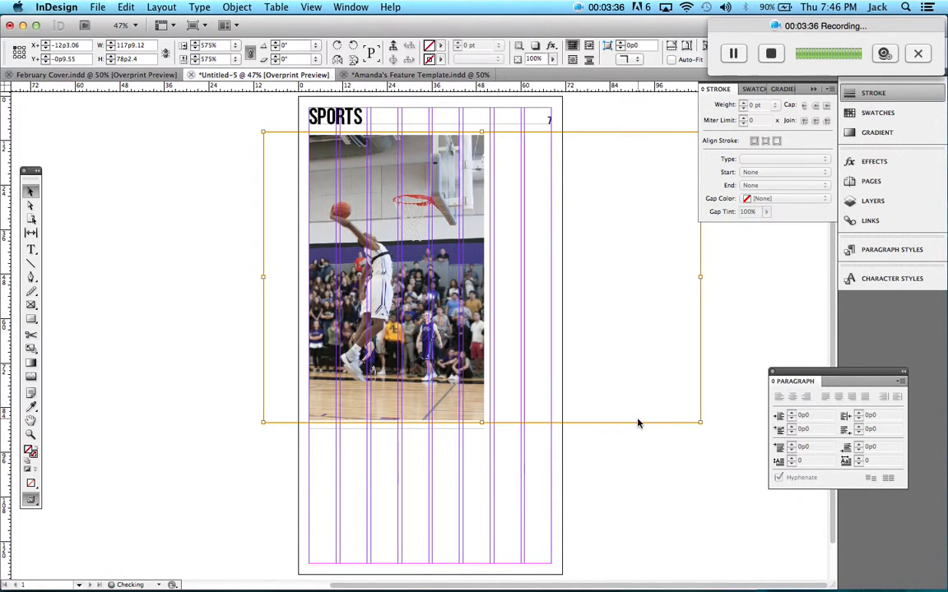
{"action": "left_click", "coordinate": [649, 455]}
Preview the page without guides to check the photo and divider lines
{"action": "left_click", "coordinate": [309, 8]}
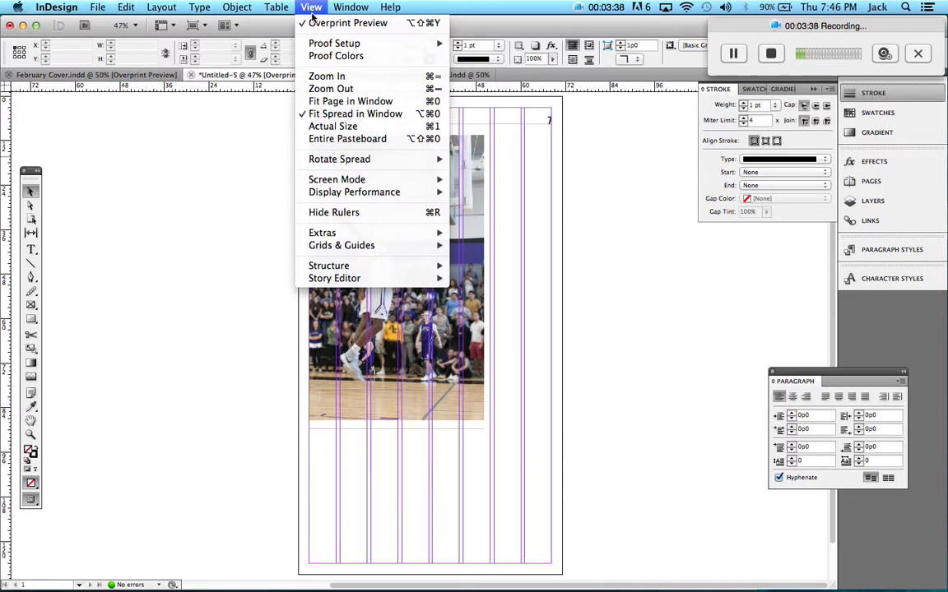
{"action": "left_click", "coordinate": [123, 269]}
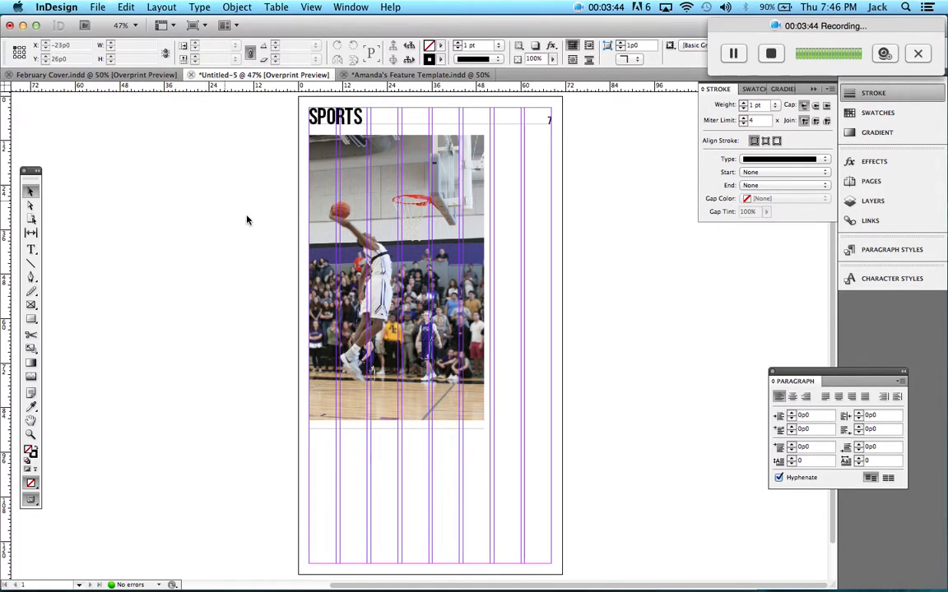
{"action": "key", "text": "w"}
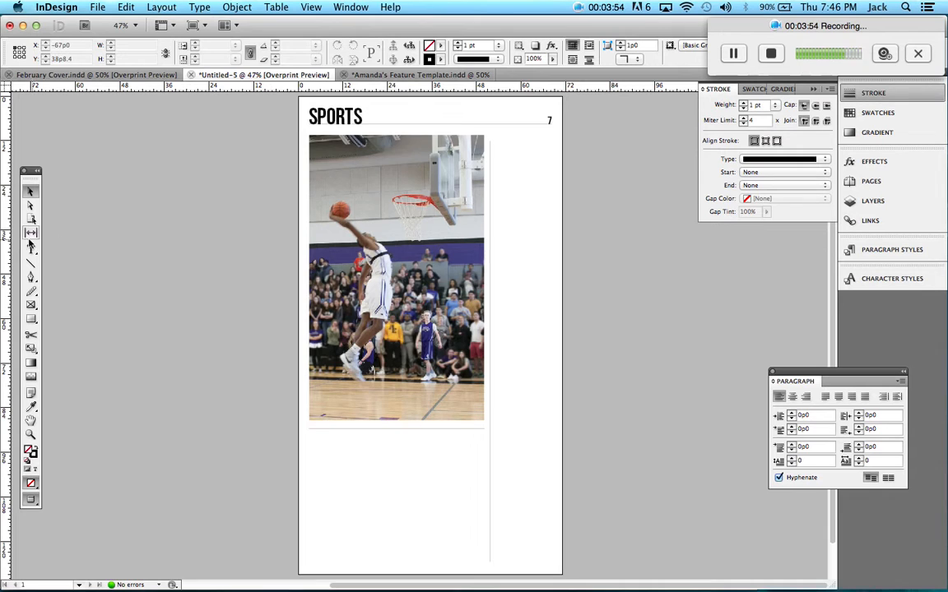
Show the guides again and create a text frame on the pasteboard left of the page reading "Headline for this story goes here"
{"action": "left_click", "coordinate": [30, 249]}
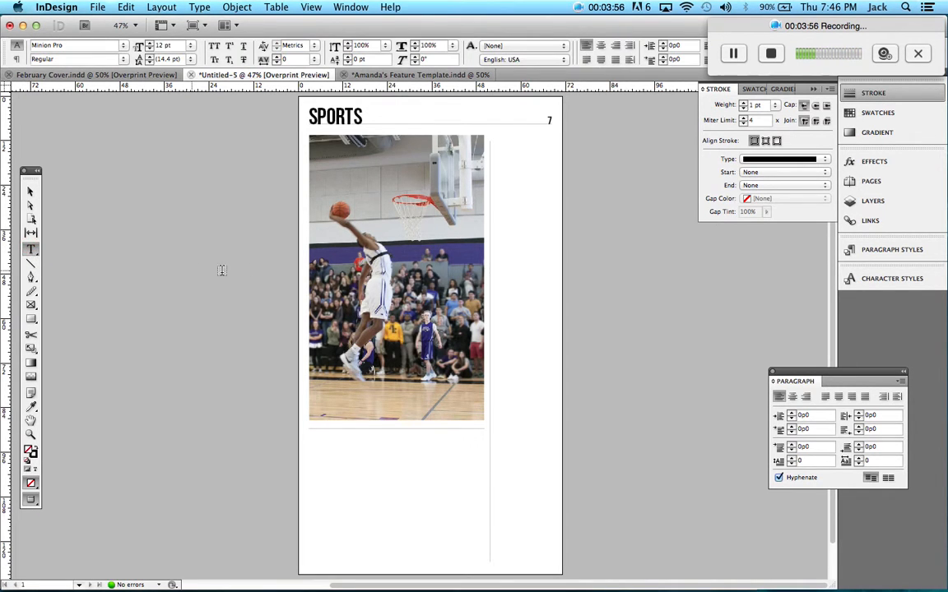
{"action": "key", "text": "super+semicolon"}
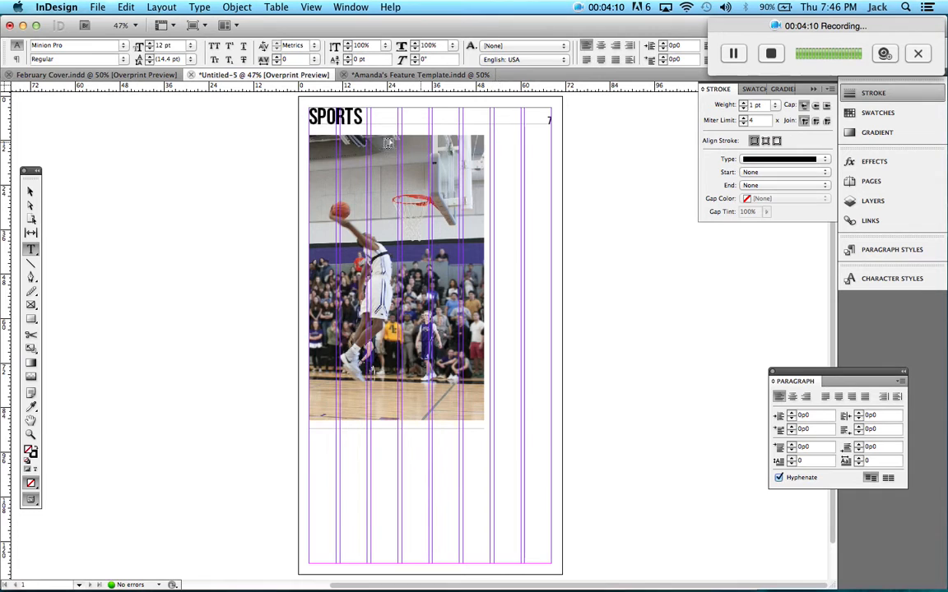
{"action": "left_click_drag", "start_coordinate": [149, 234], "coordinate": [220, 279]}
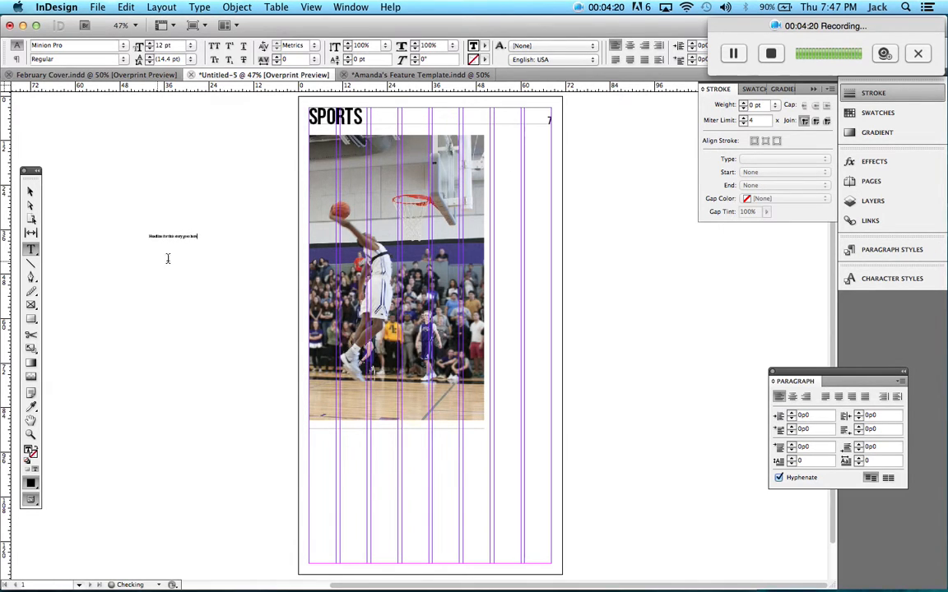
Set the size of the headline text to 27 pt
{"action": "left_click_drag", "start_coordinate": [210, 238], "coordinate": [111, 233]}
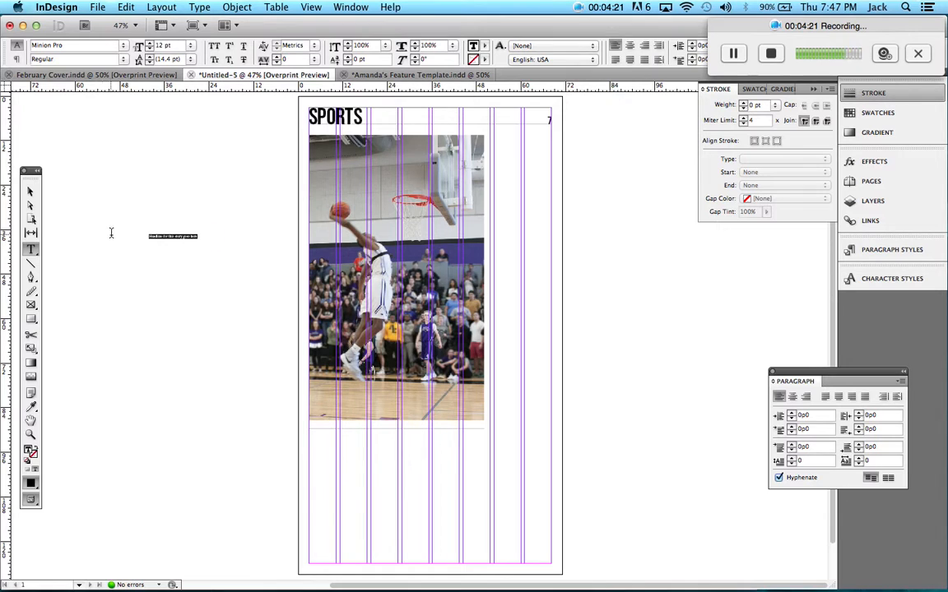
{"action": "left_click", "coordinate": [190, 46]}
{"action": "left_click", "coordinate": [183, 149]}
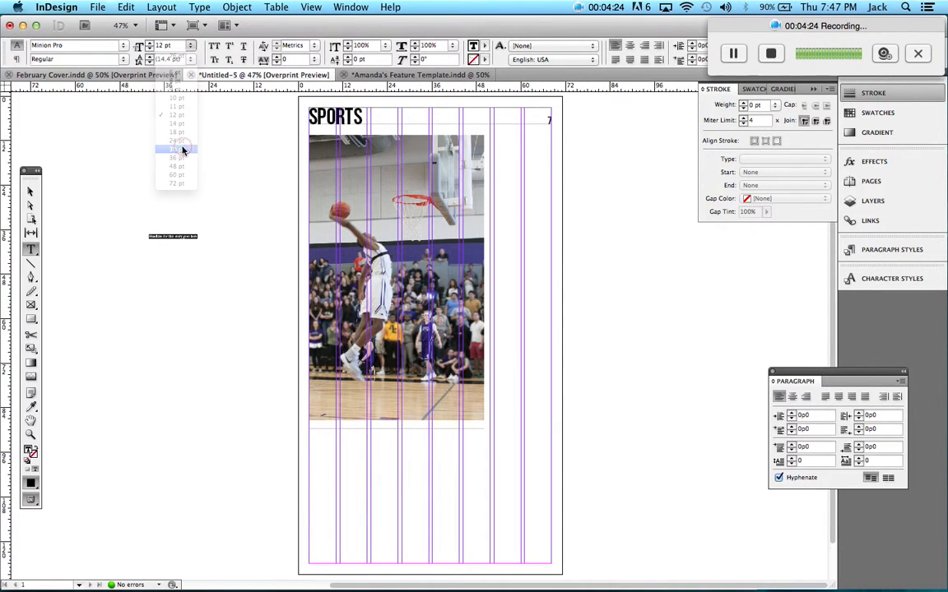
{"action": "left_click", "coordinate": [149, 48]}
{"action": "left_click", "coordinate": [149, 48]}
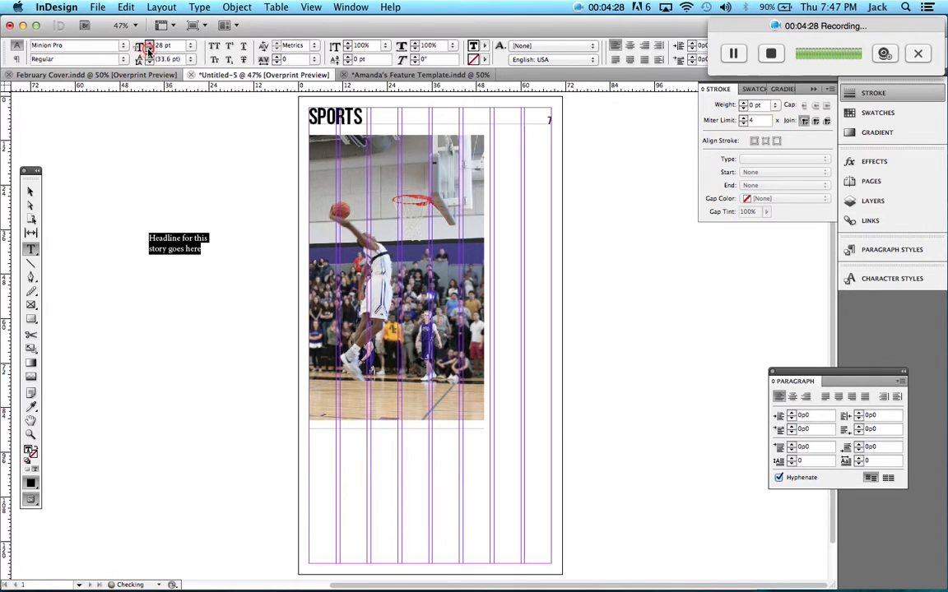
{"action": "left_click", "coordinate": [149, 49]}
Change the headline's font to Roboto Slab and center its text
{"action": "left_click_drag", "start_coordinate": [87, 46], "coordinate": [0, 43]}
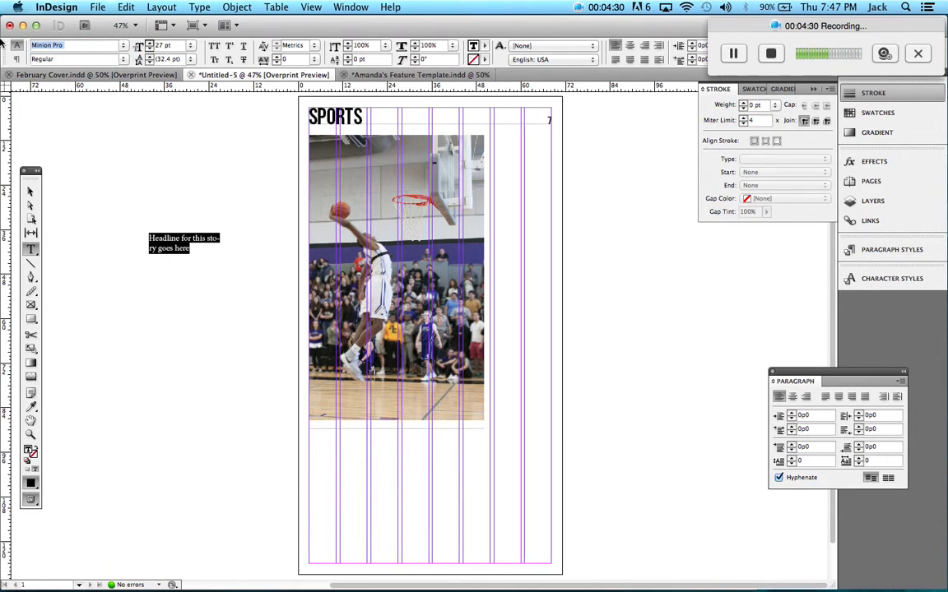
{"action": "type", "text": "Roboto Slab"}
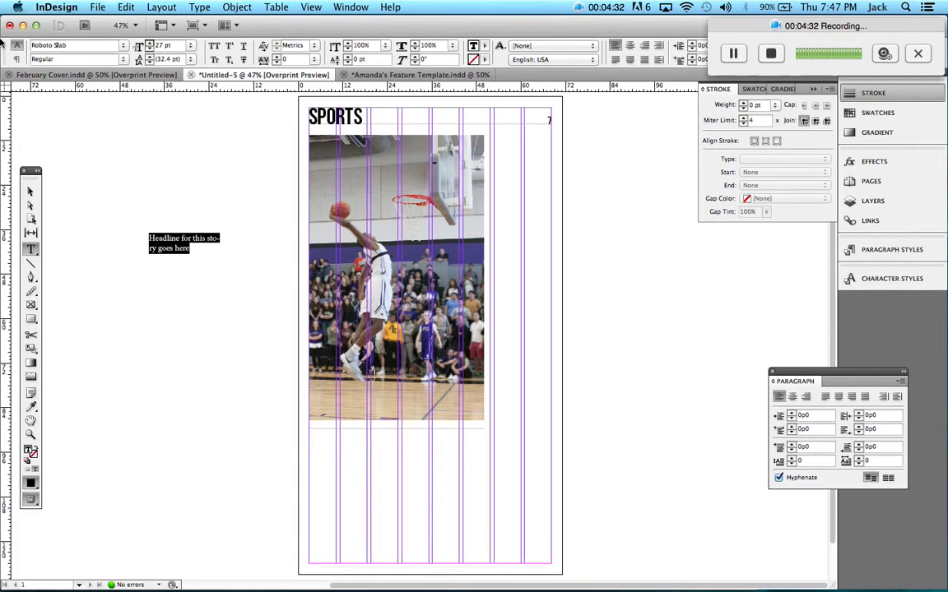
{"action": "key", "text": "Return"}
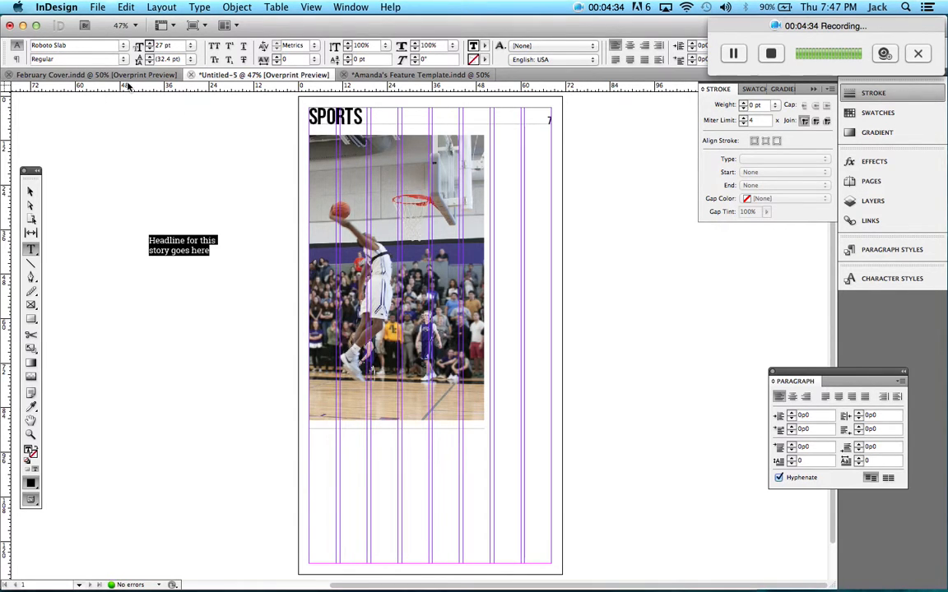
{"action": "left_click", "coordinate": [628, 47]}
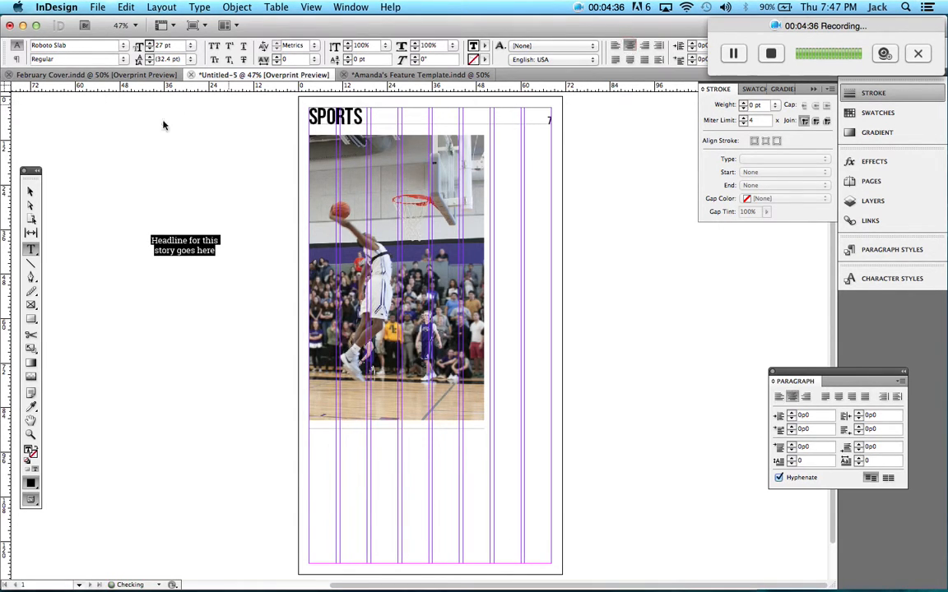
Resize the headline frame to about 16p0.75 by 9p4.8 at the top of the two rightmost columns and preview the page
{"action": "left_click", "coordinate": [31, 191]}
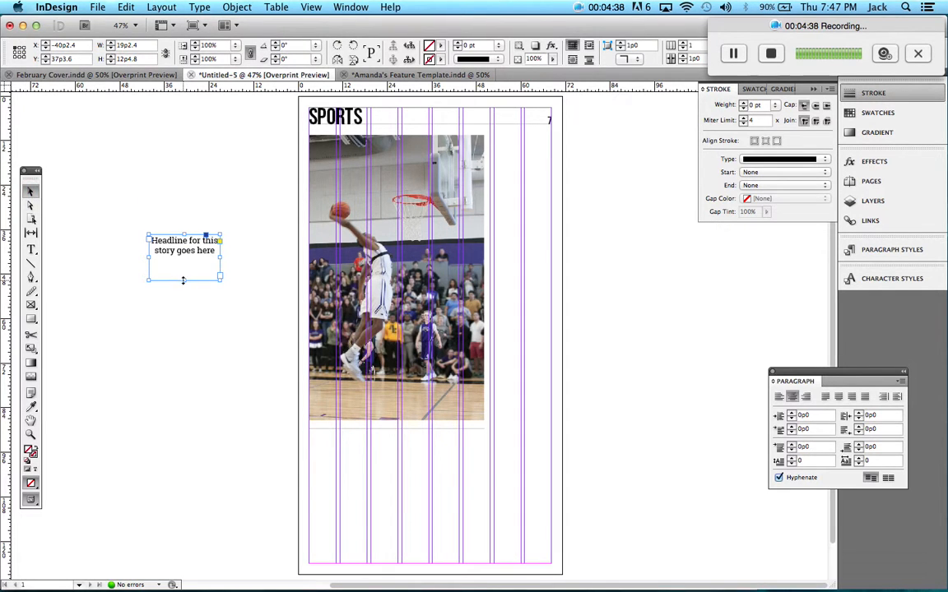
{"action": "left_click_drag", "start_coordinate": [184, 281], "coordinate": [550, 169]}
{"action": "left_click", "coordinate": [571, 186]}
{"action": "key", "text": "w"}
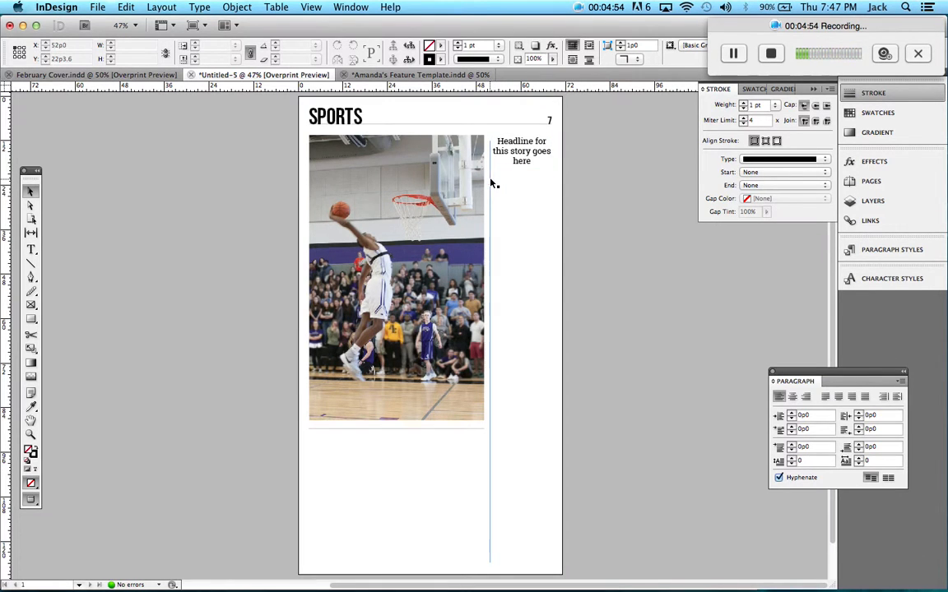
Extend the vertical divider line beside the photo up to the photo's top edge and show the guides again
{"action": "left_click", "coordinate": [491, 179]}
{"action": "left_click_drag", "start_coordinate": [490, 141], "coordinate": [491, 134]}
{"action": "left_click", "coordinate": [588, 172]}
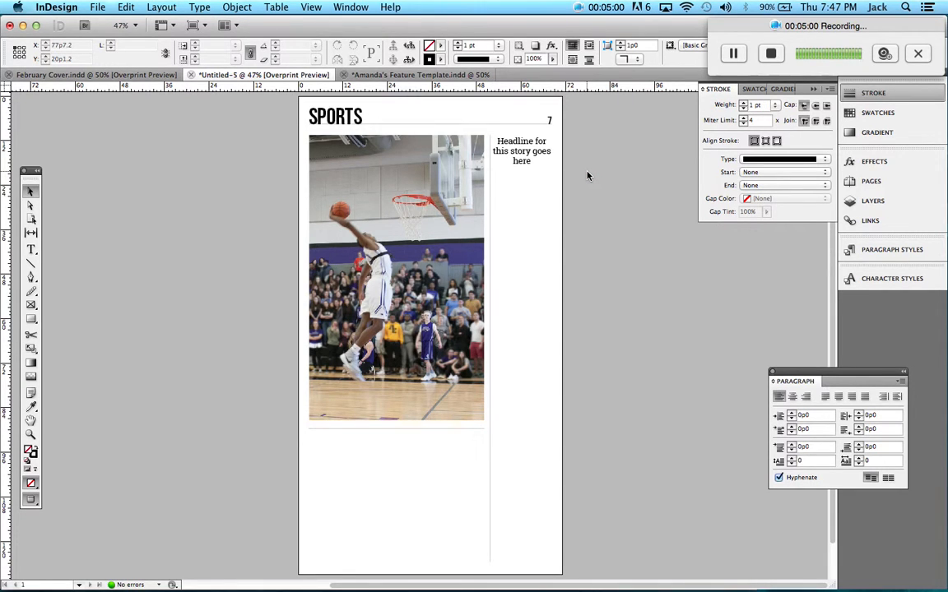
{"action": "key", "text": "w"}
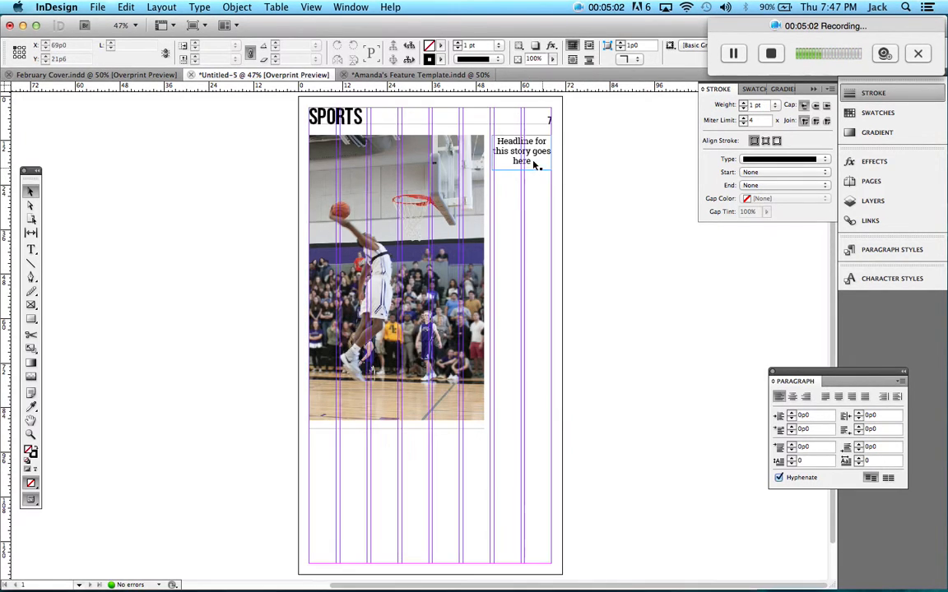
Copy the headline to below the photo, widen its frame so the text fits on one line, and left-align it
{"action": "left_click", "coordinate": [524, 151]}
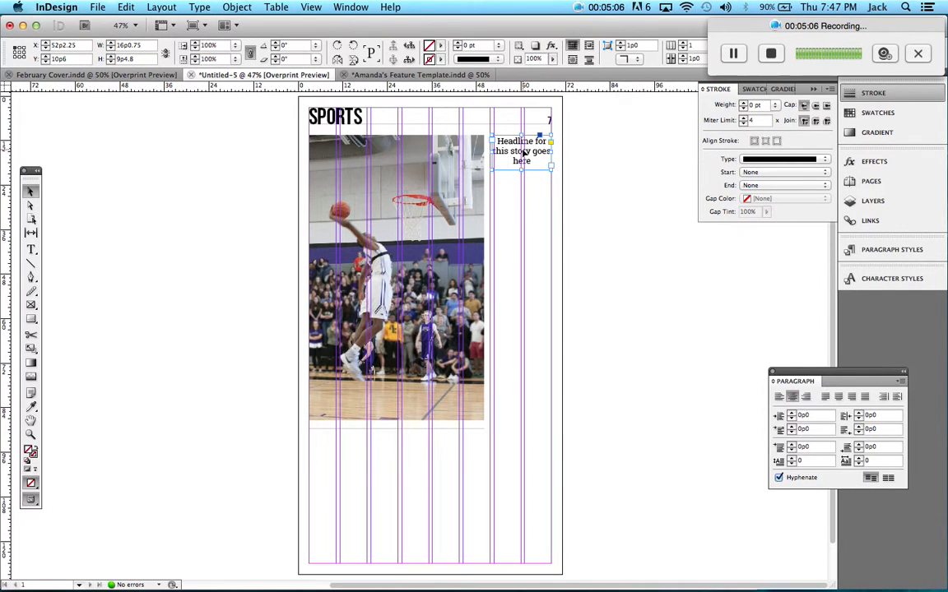
{"action": "left_click_drag", "start_coordinate": [524, 153], "coordinate": [458, 445]}
{"action": "triple_click", "coordinate": [457, 445]}
{"action": "left_click", "coordinate": [615, 60]}
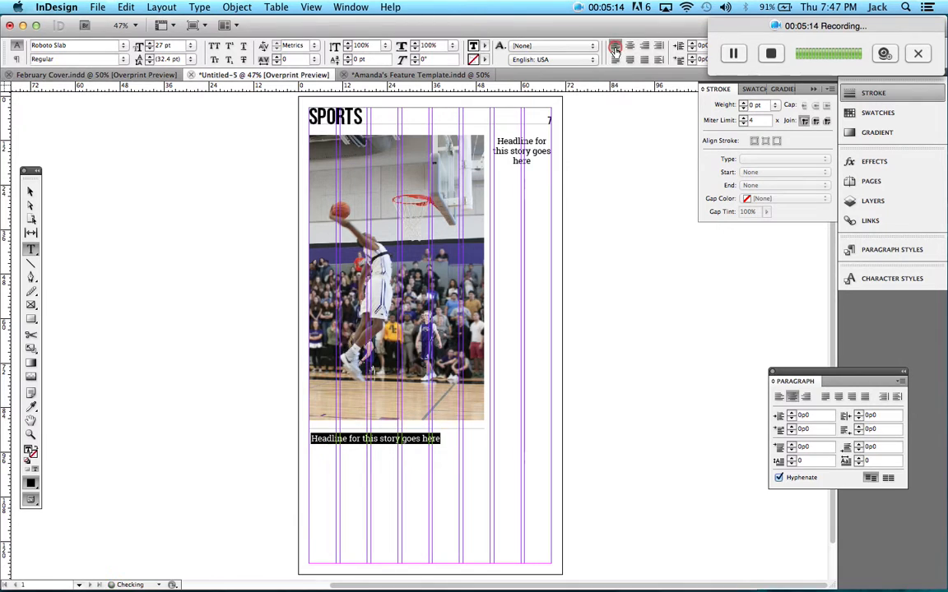
Shrink the frame of the headline below the photo to about 35p6 by 3p1.2 and preview the page without guides
{"action": "left_click", "coordinate": [31, 190]}
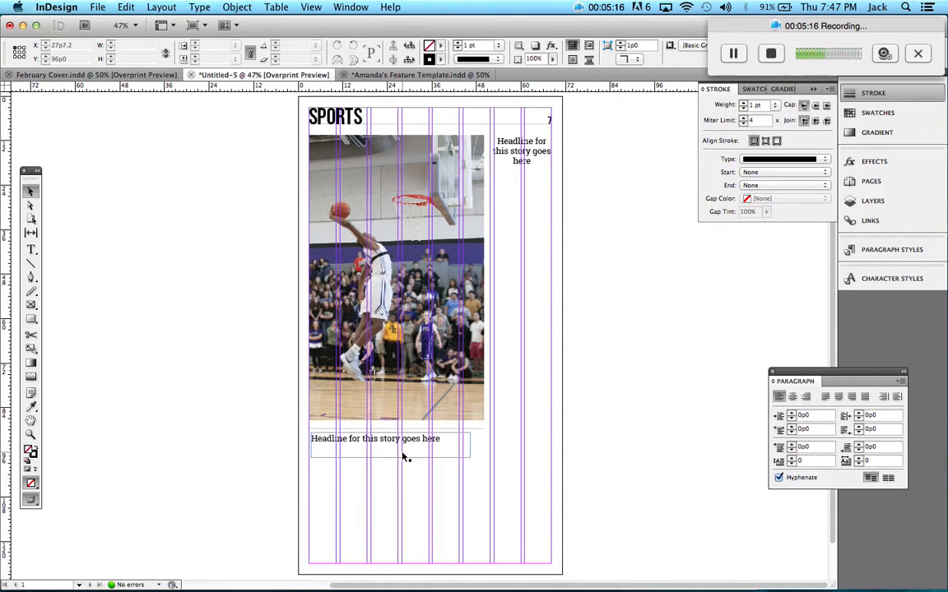
{"action": "left_click_drag", "start_coordinate": [469, 456], "coordinate": [443, 444]}
{"action": "left_click", "coordinate": [452, 458]}
{"action": "left_click", "coordinate": [385, 334]}
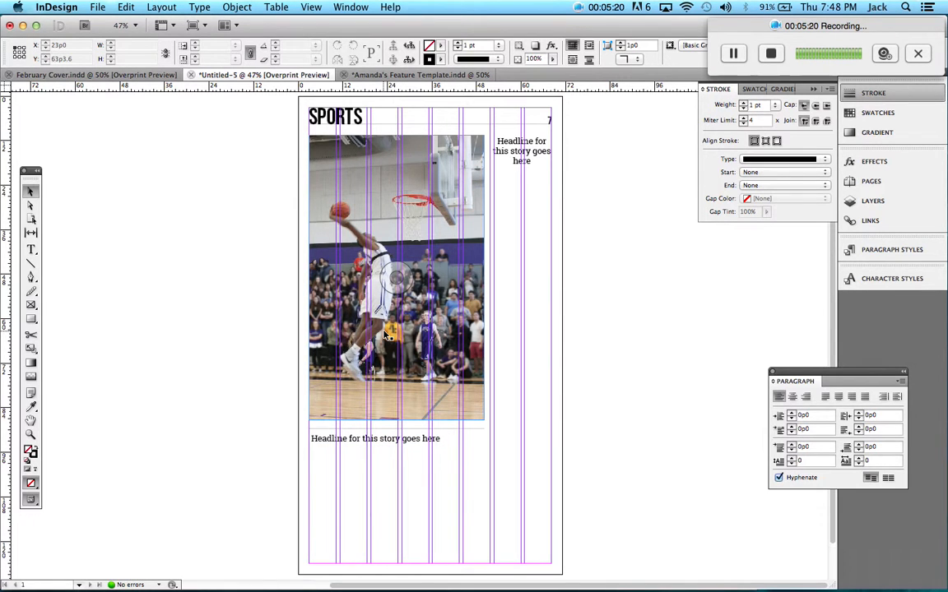
{"action": "key", "text": "w"}
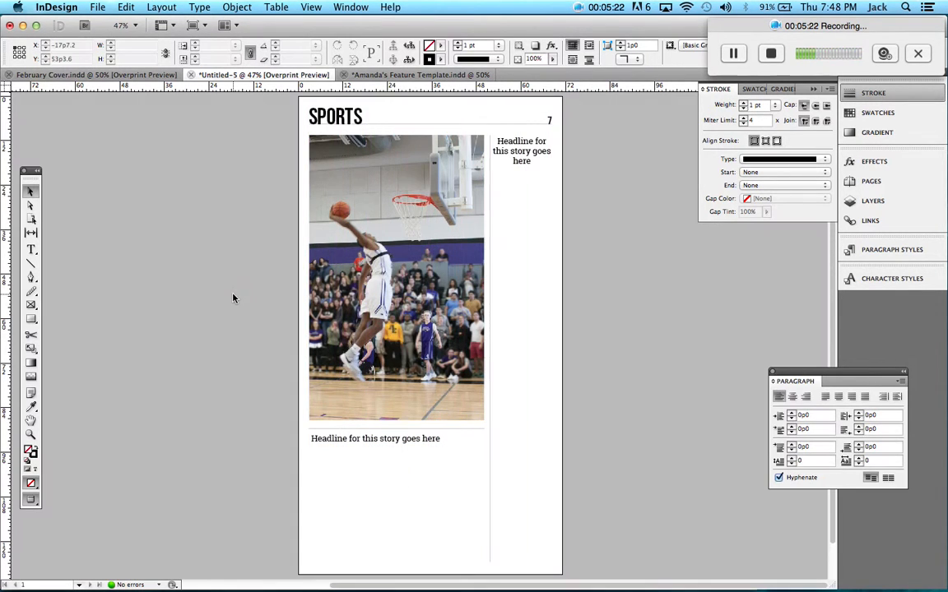
Try placing a copy of the lower headline over the bottom part of the photo with its text colored Paper
{"action": "left_click_drag", "start_coordinate": [378, 440], "coordinate": [338, 348]}
{"action": "triple_click", "coordinate": [338, 347]}
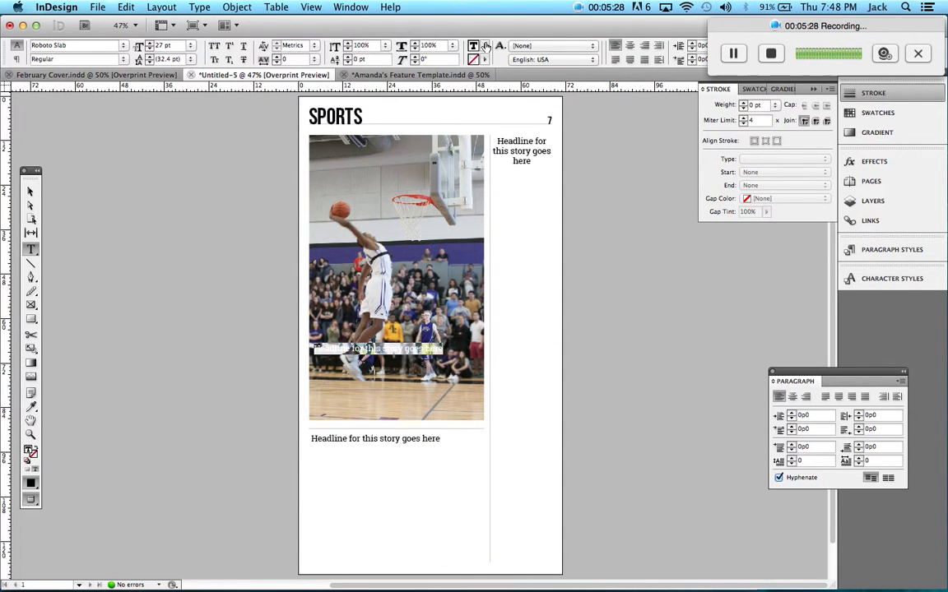
{"action": "left_click", "coordinate": [485, 46]}
{"action": "left_click", "coordinate": [496, 99]}
{"action": "left_click", "coordinate": [360, 351]}
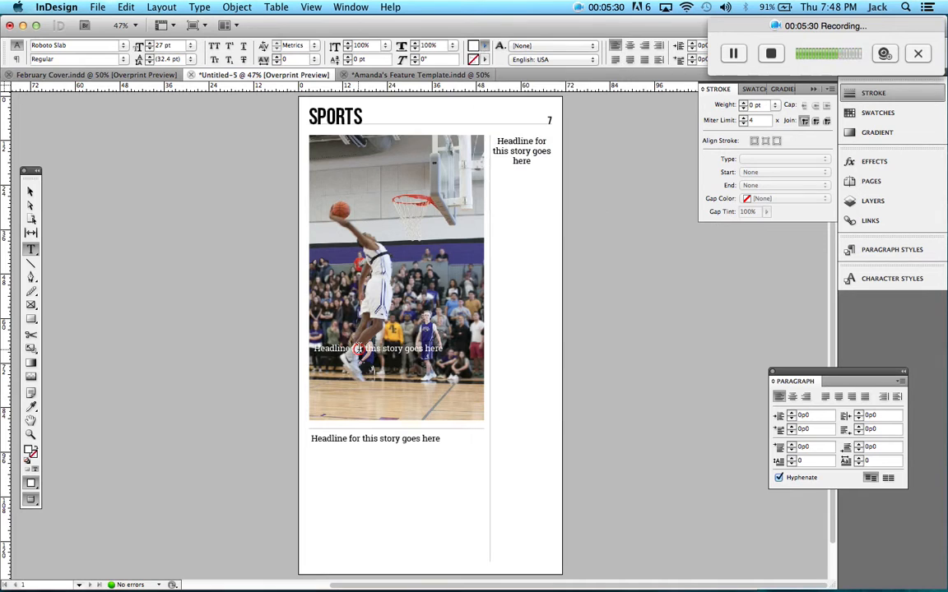
{"action": "left_click", "coordinate": [30, 191]}
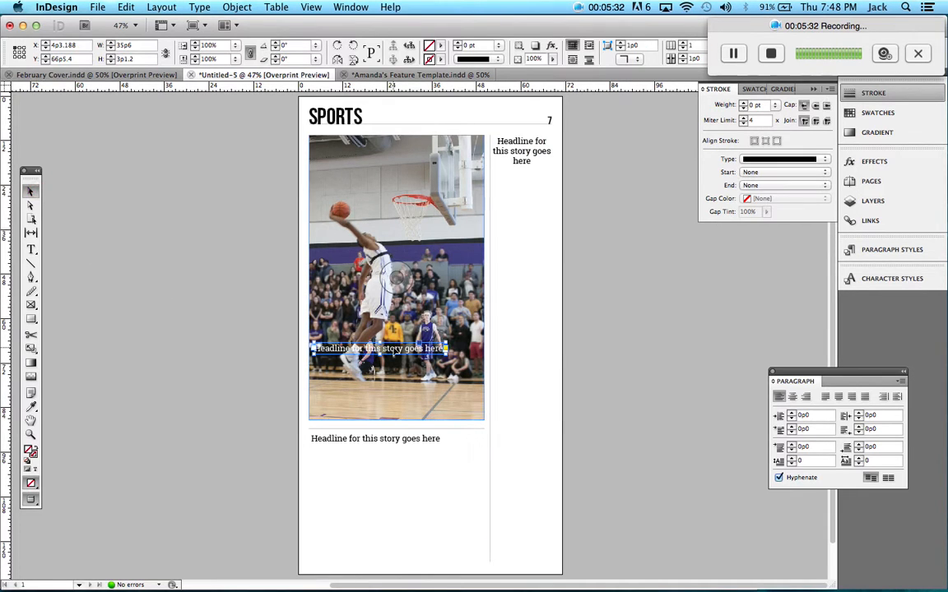
Show the guides again and delete the white headline copy from the layout
{"action": "key", "text": "w"}
{"action": "left_click_drag", "start_coordinate": [344, 349], "coordinate": [110, 449]}
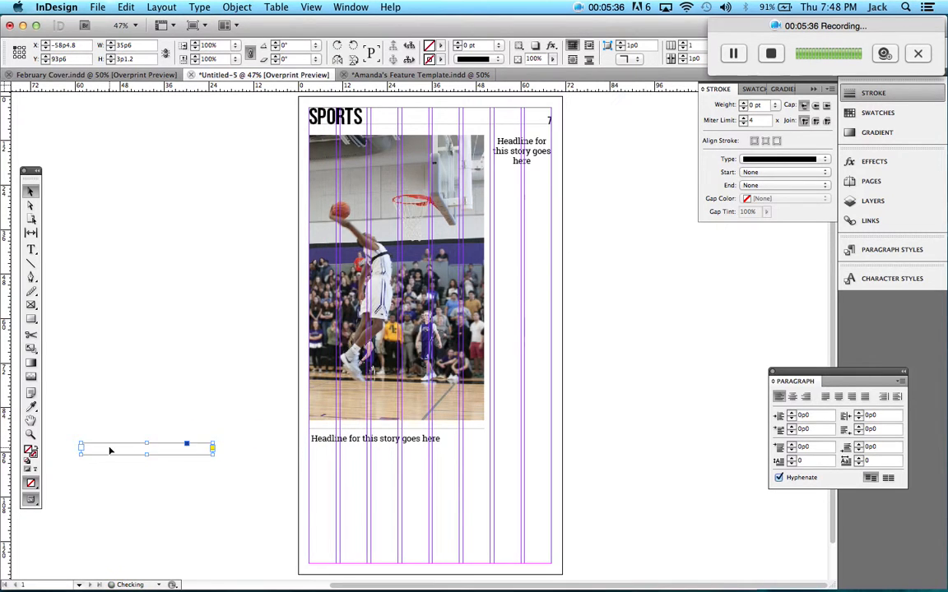
{"action": "key", "text": "Delete"}
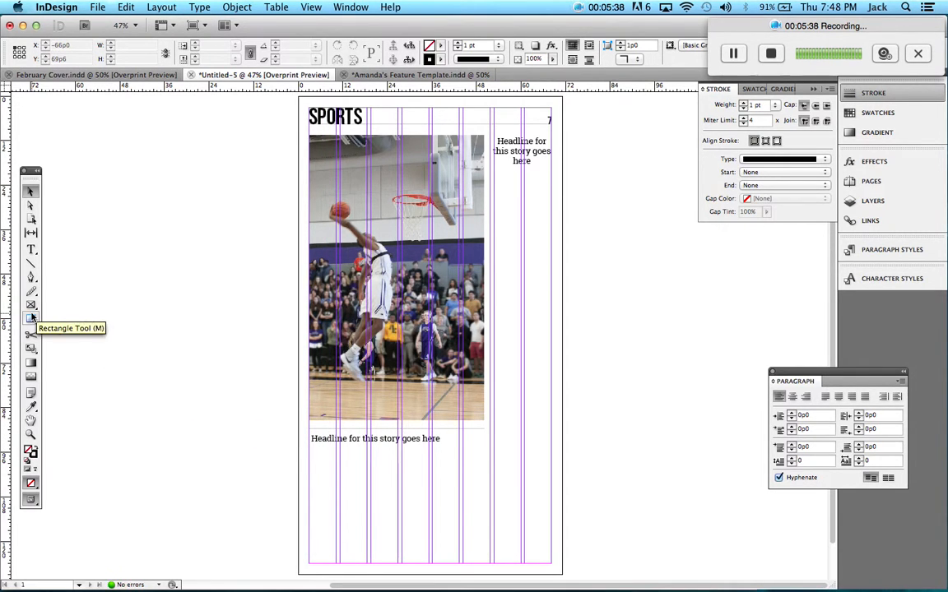
Draw a rectangle about 47p2 by 76p9.6 covering the photo, without a stroke and filled with Black
{"action": "left_click", "coordinate": [32, 321]}
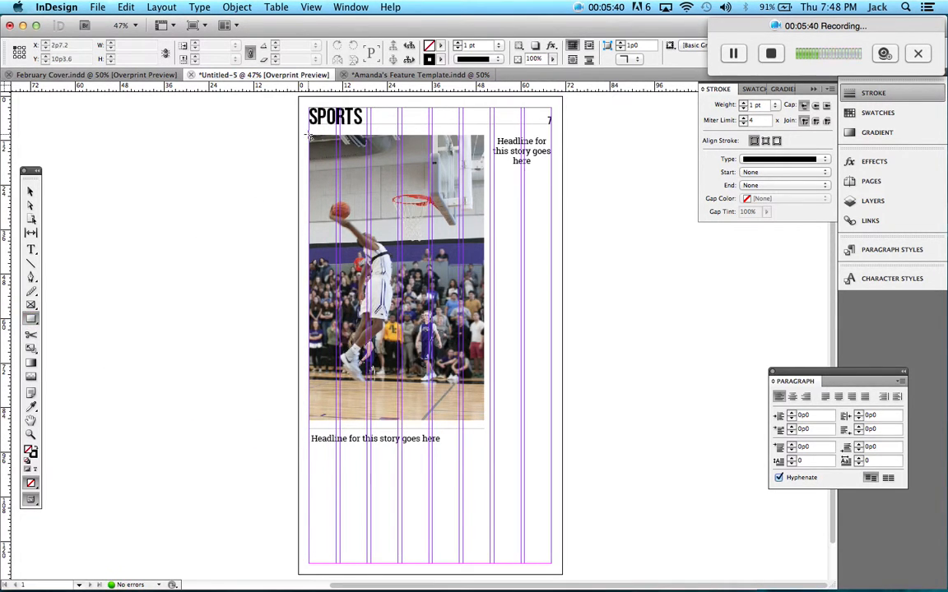
{"action": "left_click_drag", "start_coordinate": [310, 136], "coordinate": [484, 419]}
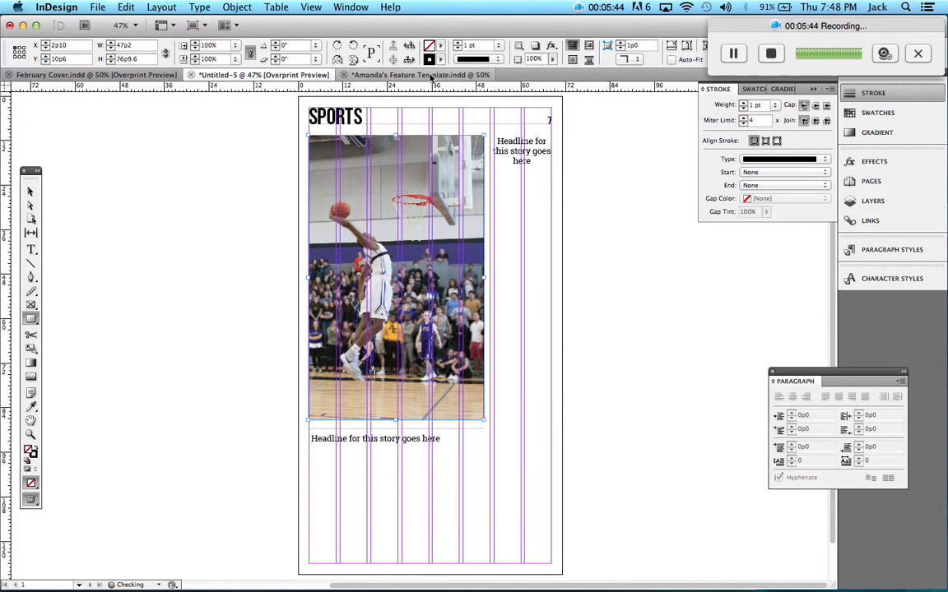
{"action": "left_click", "coordinate": [441, 45]}
{"action": "left_click", "coordinate": [452, 81]}
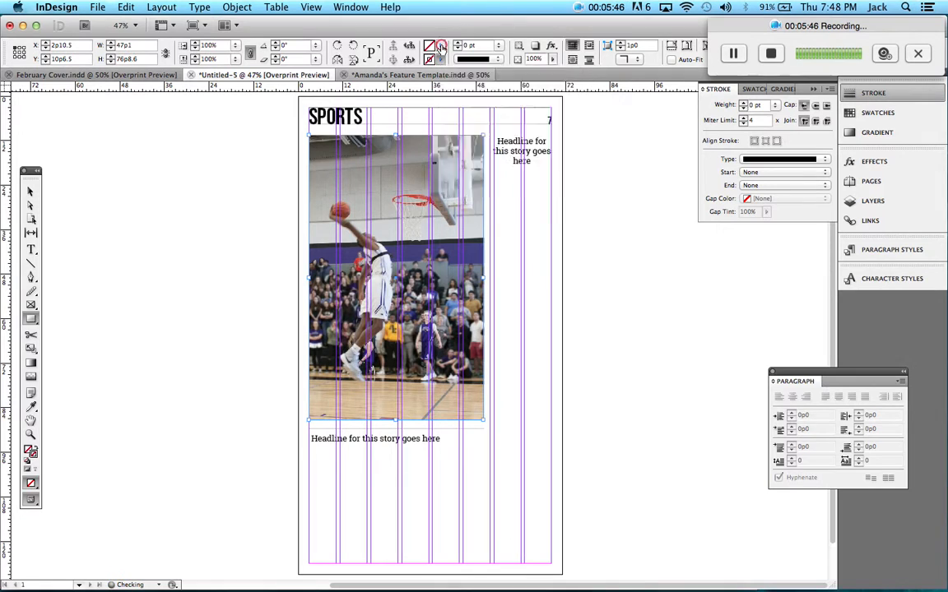
{"action": "left_click", "coordinate": [441, 47]}
{"action": "left_click", "coordinate": [456, 113]}
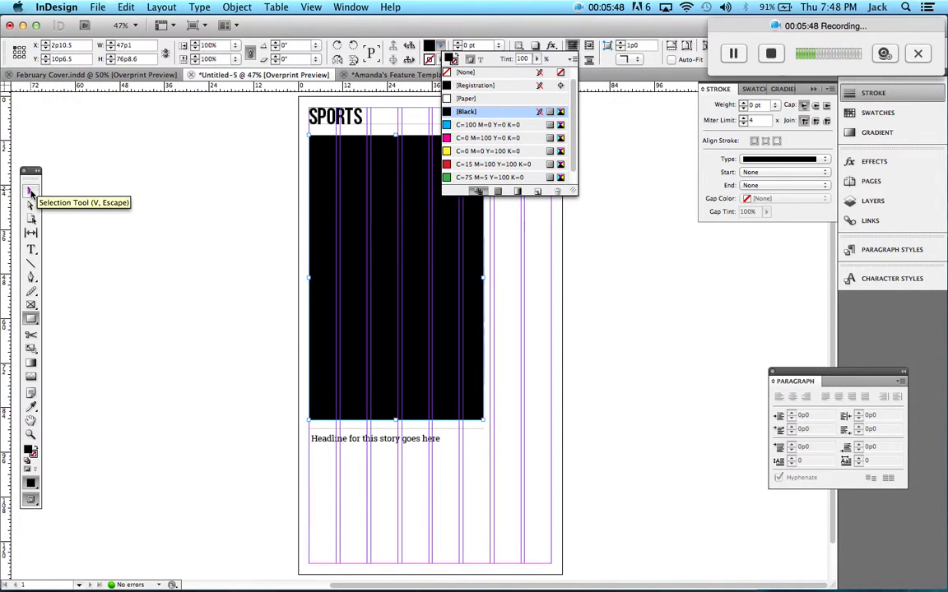
{"action": "left_click", "coordinate": [29, 191]}
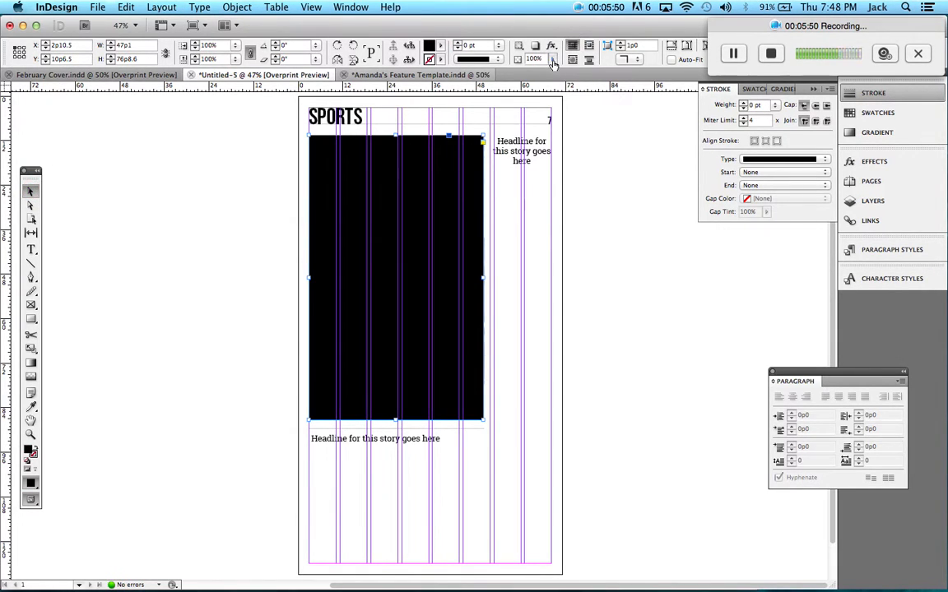
Set the black rectangle's opacity to 60% so that the photo shows through darkened
{"action": "left_click", "coordinate": [553, 60]}
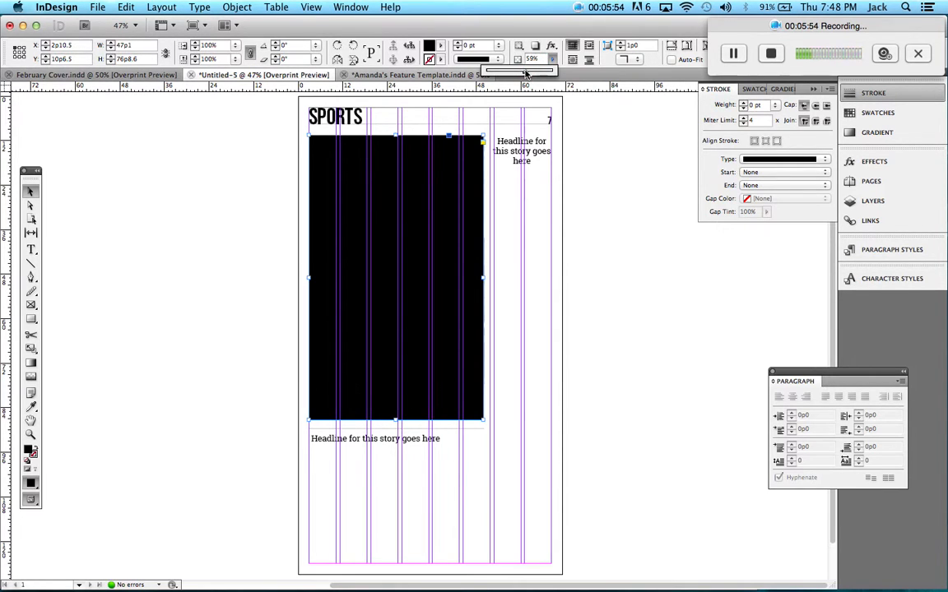
{"action": "left_click_drag", "start_coordinate": [526, 74], "coordinate": [528, 74]}
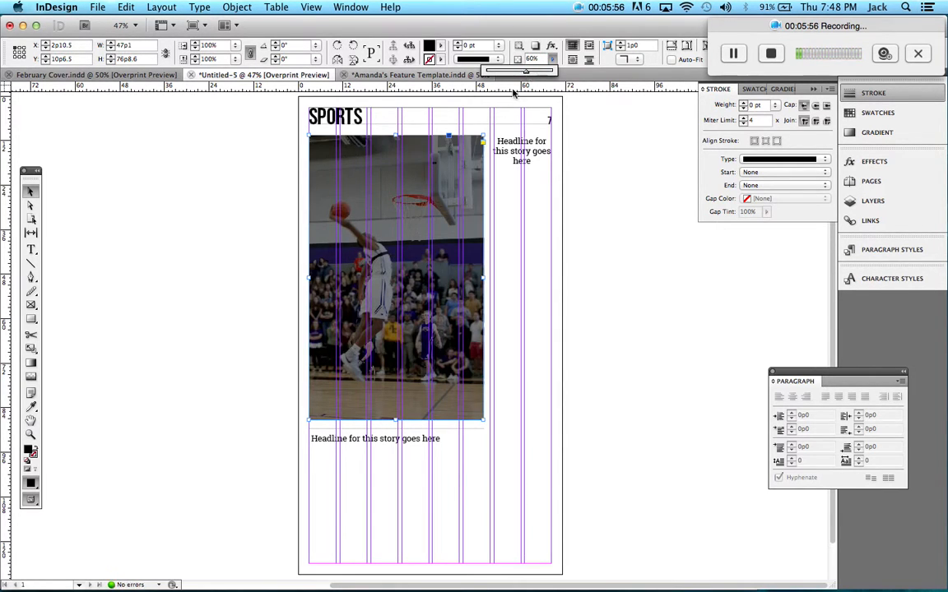
{"action": "left_click", "coordinate": [253, 224]}
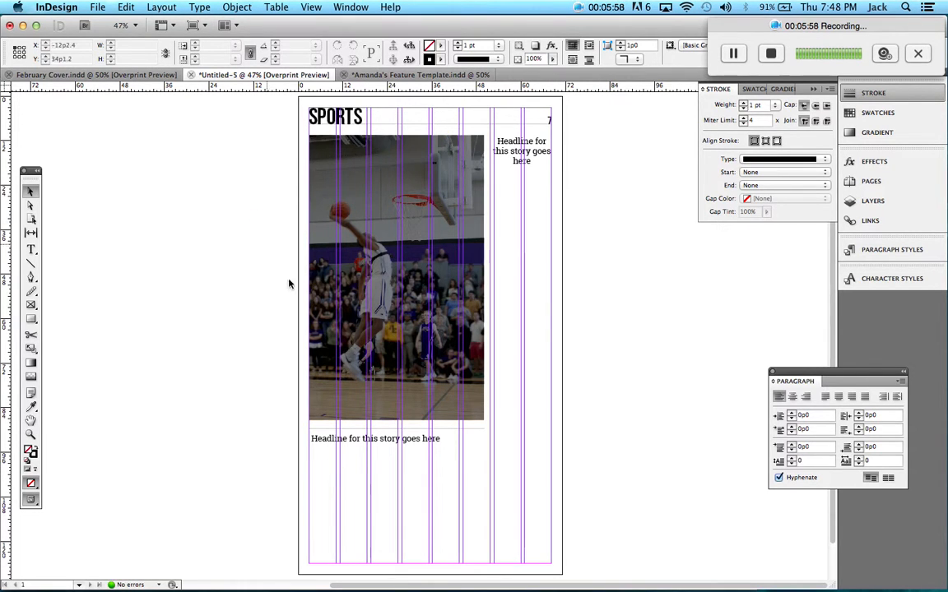
Copy the headline from below the photo onto the darkened photo's lower part and color its text Paper
{"action": "left_click", "coordinate": [375, 439]}
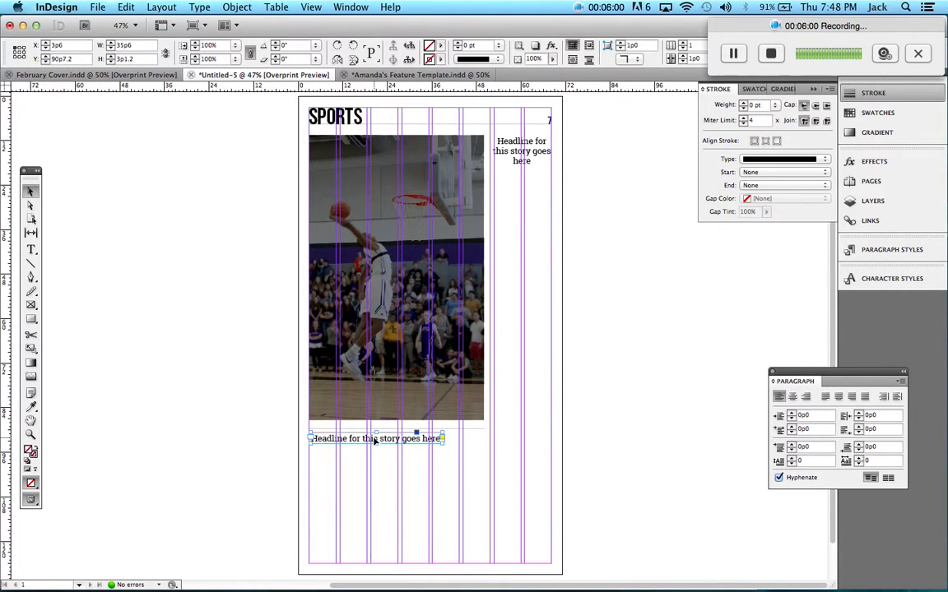
{"action": "left_click_drag", "start_coordinate": [374, 441], "coordinate": [379, 338]}
{"action": "double_click", "coordinate": [333, 335]}
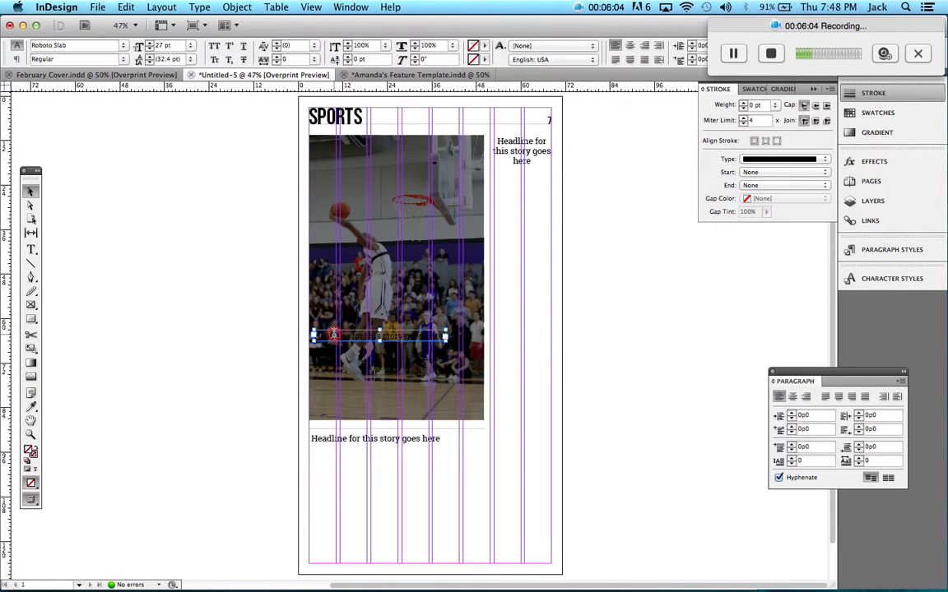
{"action": "key", "text": "super+a"}
{"action": "left_click", "coordinate": [486, 47]}
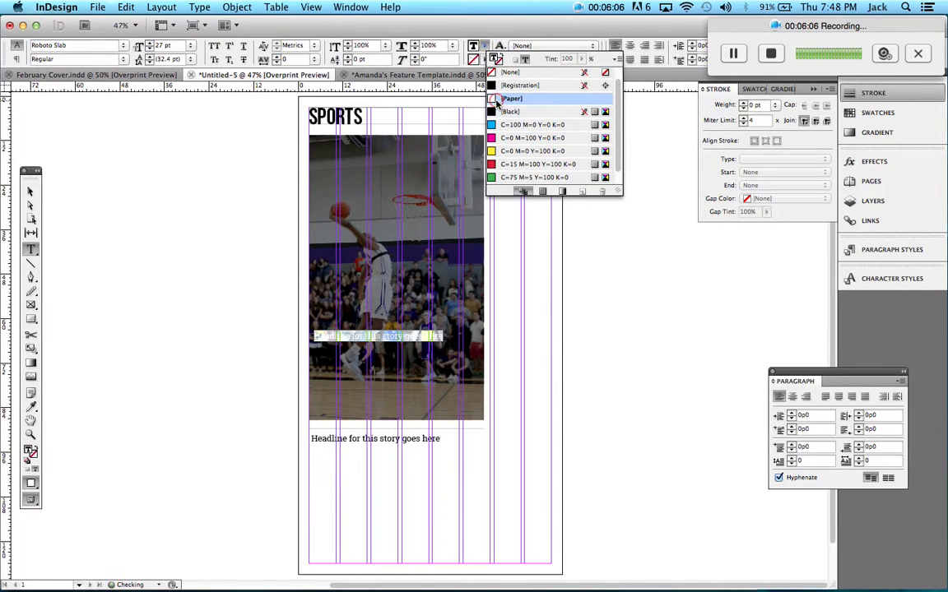
{"action": "left_click", "coordinate": [503, 100]}
{"action": "left_click", "coordinate": [364, 332]}
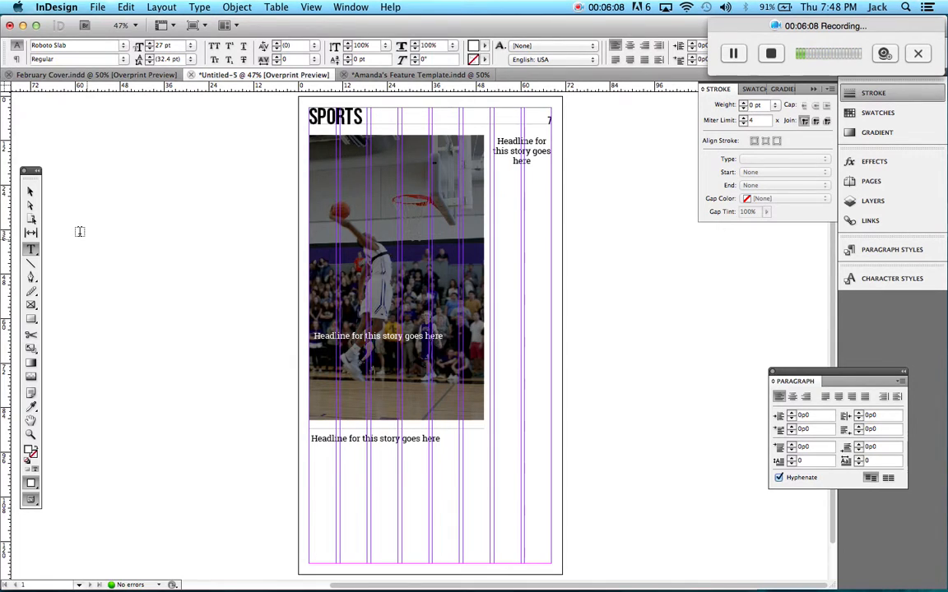
Move the white headline slightly higher on the darkened photo and fine-tune its vertical position
{"action": "left_click", "coordinate": [30, 191]}
{"action": "left_click_drag", "start_coordinate": [370, 342], "coordinate": [362, 331]}
{"action": "key", "text": "Down"}
{"action": "key", "text": "Down"}
{"action": "key", "text": "Down"}
{"action": "key", "text": "Down"}
{"action": "key", "text": "Down"}
{"action": "key", "text": "Down"}
{"action": "key", "text": "Down"}
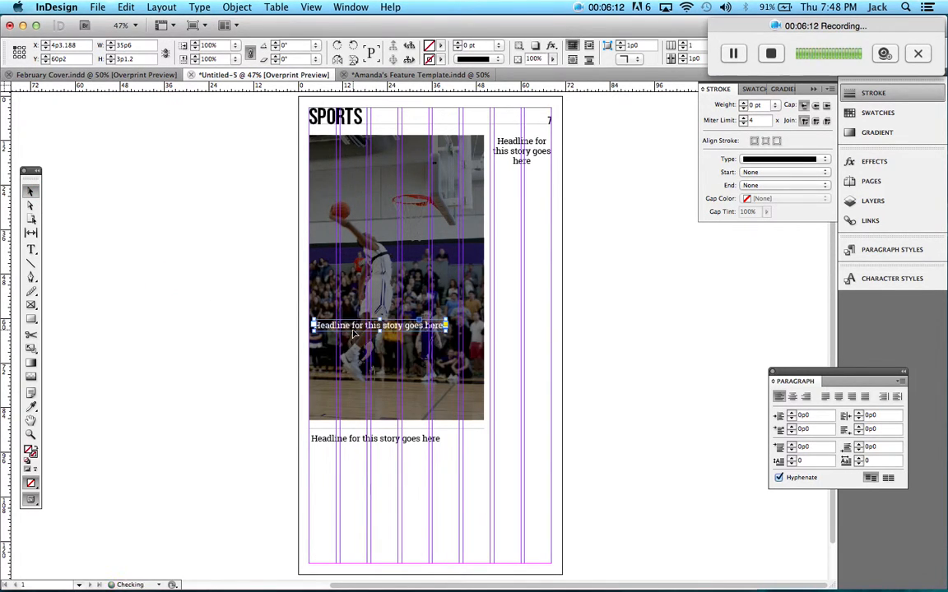
{"action": "left_click", "coordinate": [255, 306]}
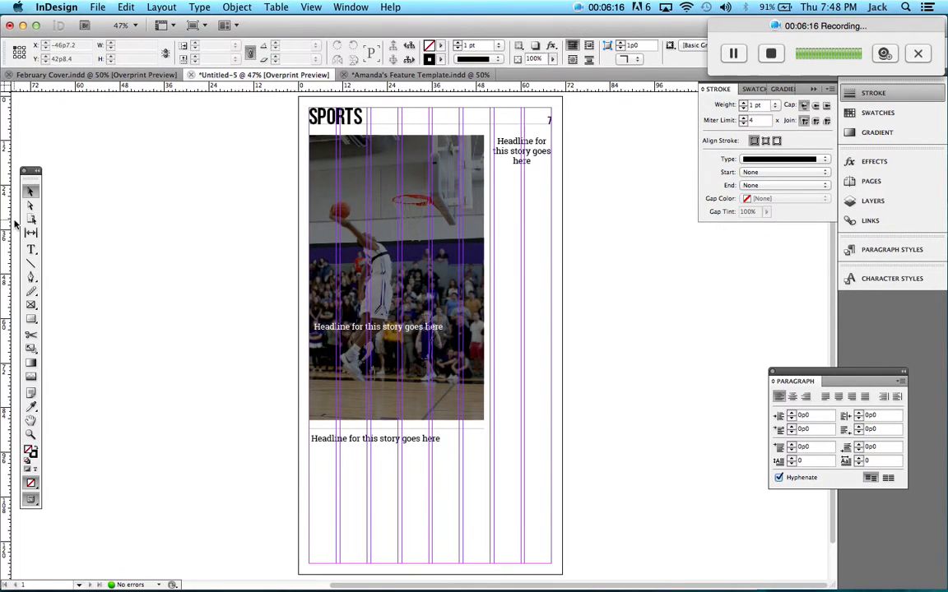
Create a text frame left of the page reading "deck here in this space filler text here" in Myriad Pro at 14 pt
{"action": "left_click", "coordinate": [31, 249]}
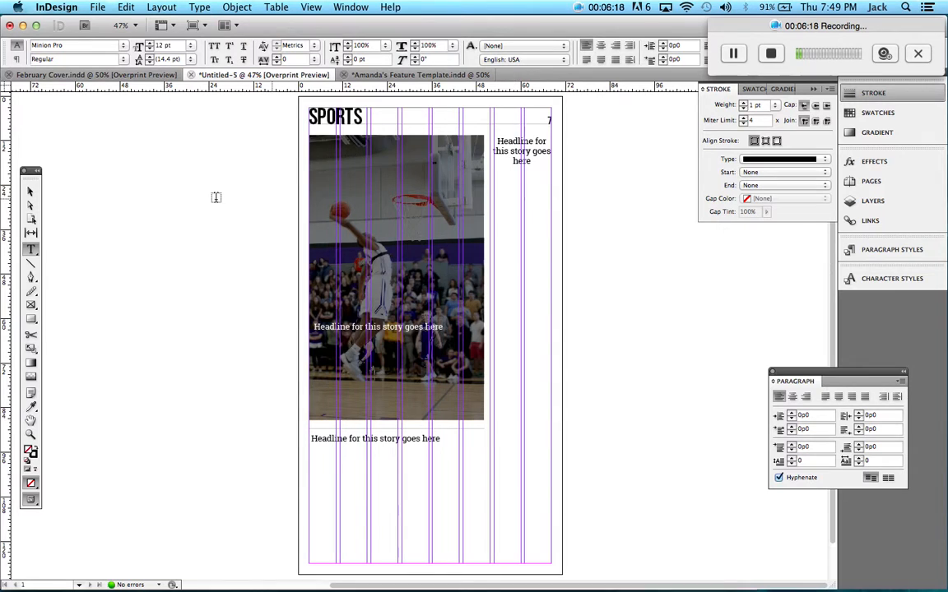
{"action": "left_click_drag", "start_coordinate": [137, 237], "coordinate": [239, 265]}
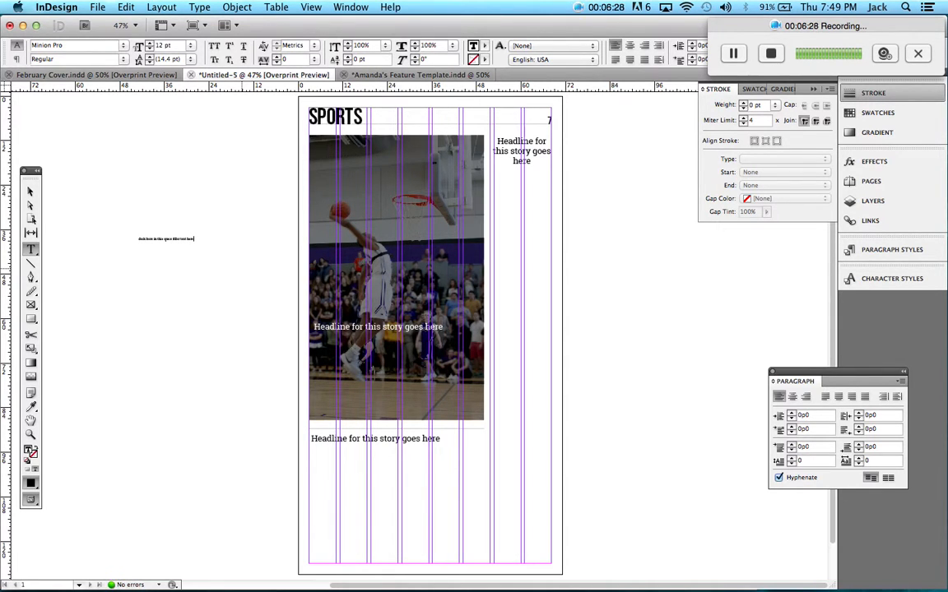
{"action": "left_click_drag", "start_coordinate": [205, 239], "coordinate": [100, 239]}
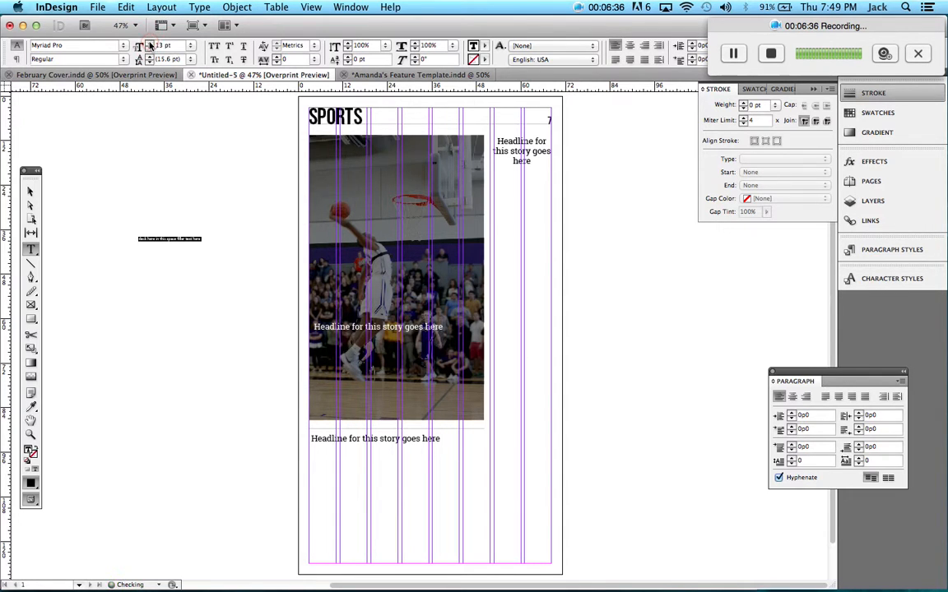
Resize the deck text frame to about 14p5.4 by 3p1.2 and place it under the headline in the two rightmost columns
{"action": "left_click", "coordinate": [37, 190]}
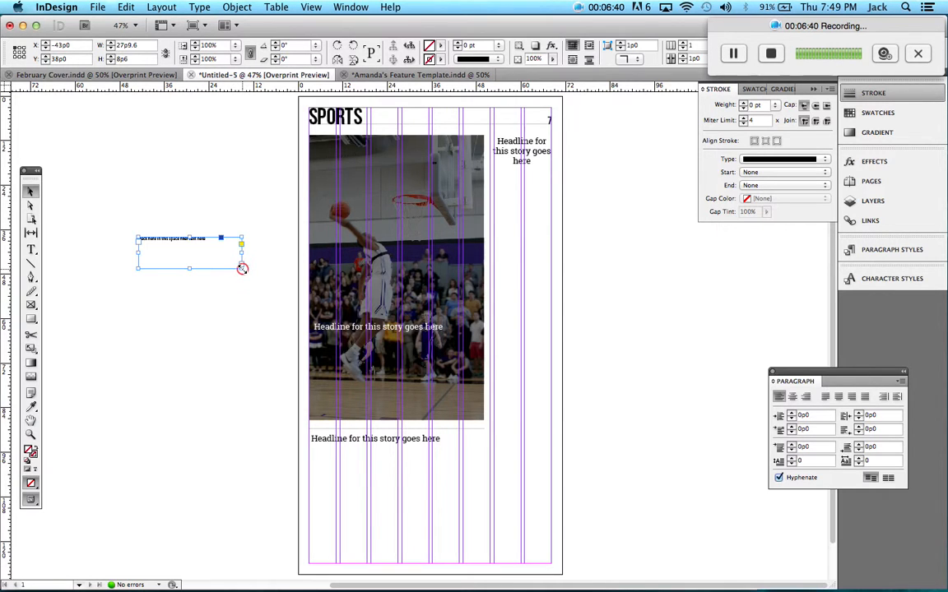
{"action": "left_click_drag", "start_coordinate": [242, 268], "coordinate": [541, 181]}
{"action": "left_click_drag", "start_coordinate": [541, 179], "coordinate": [485, 160]}
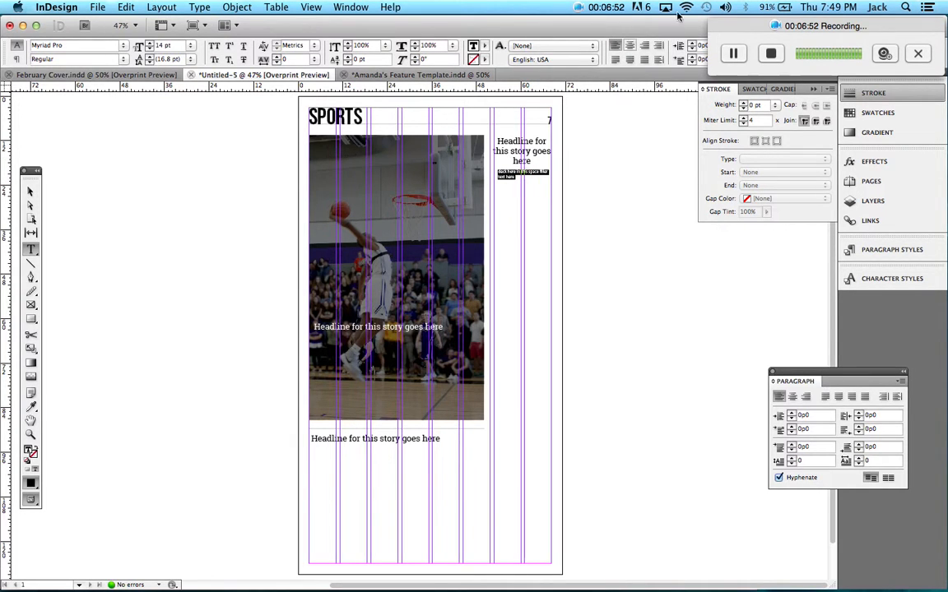
Center the deck text under the right-column headline and select its frame
{"action": "key", "text": "super+shift+c"}
{"action": "left_click", "coordinate": [32, 192]}
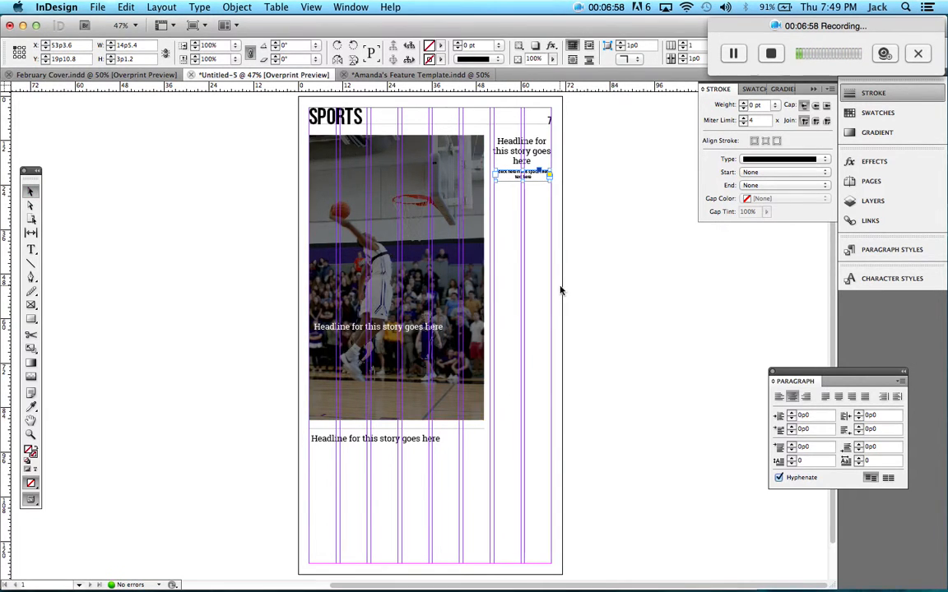
{"action": "left_click", "coordinate": [554, 238]}
{"action": "left_click", "coordinate": [530, 176]}
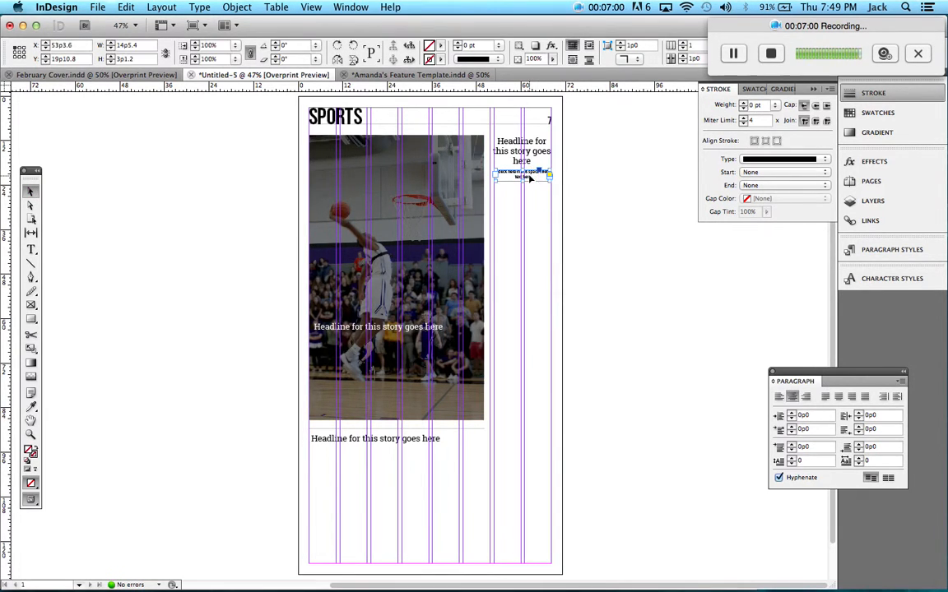
Place a copy of the deck text, left-aligned in a wide single-line frame, under the headline below the photo and align it with that headline
{"action": "left_click_drag", "start_coordinate": [530, 176], "coordinate": [442, 455]}
{"action": "triple_click", "coordinate": [423, 449]}
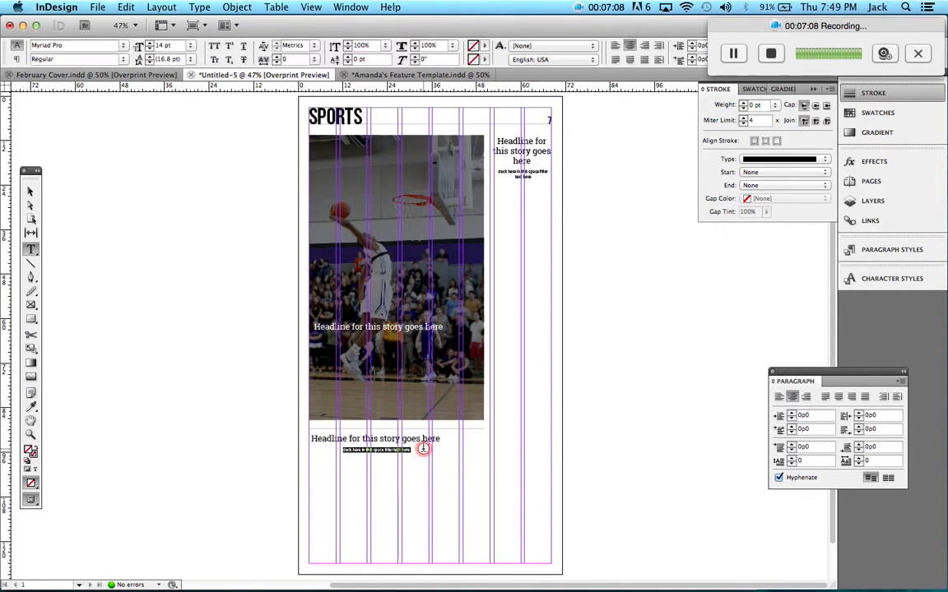
{"action": "key", "text": "super+shift+l"}
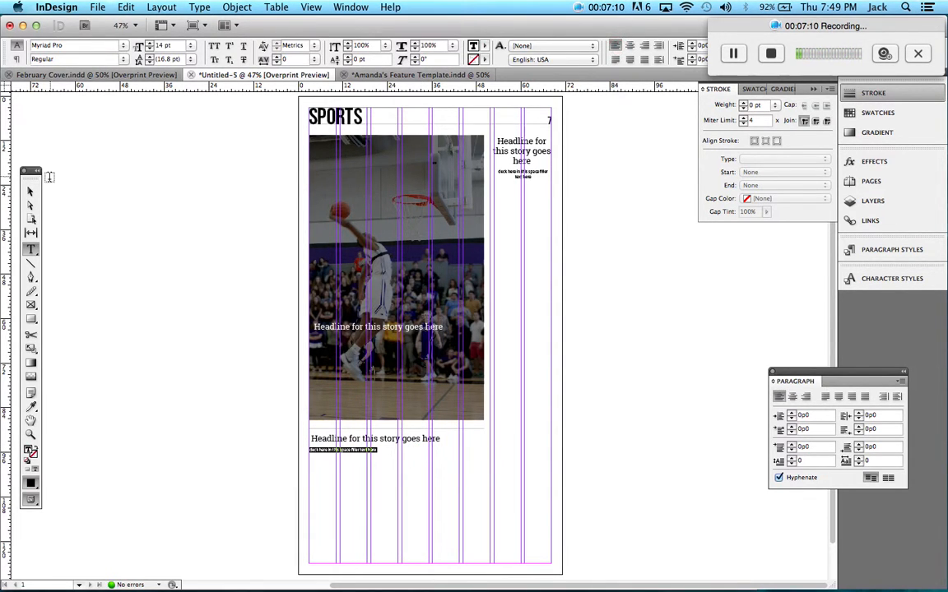
{"action": "left_click", "coordinate": [31, 191]}
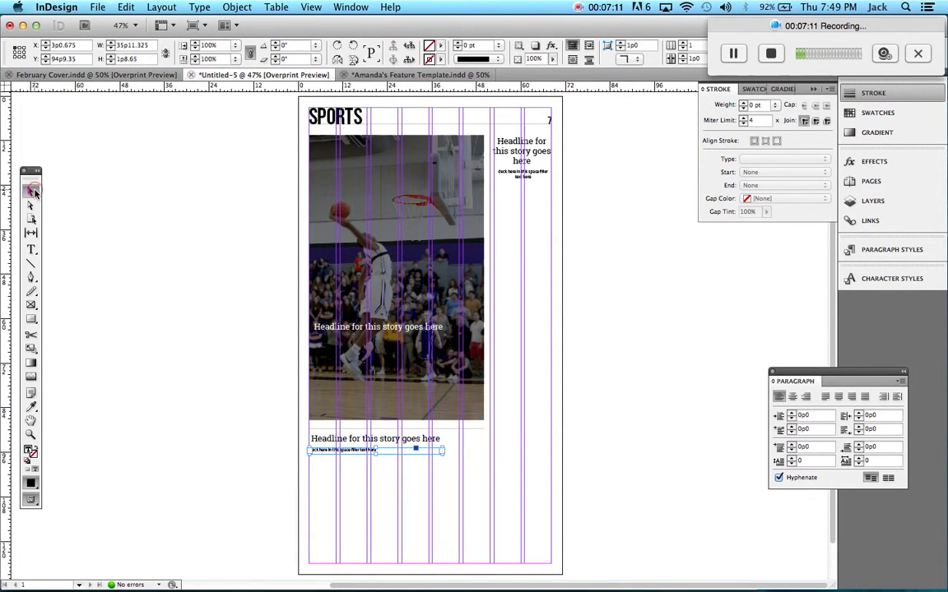
{"action": "left_click", "coordinate": [174, 343]}
{"action": "left_click", "coordinate": [337, 452]}
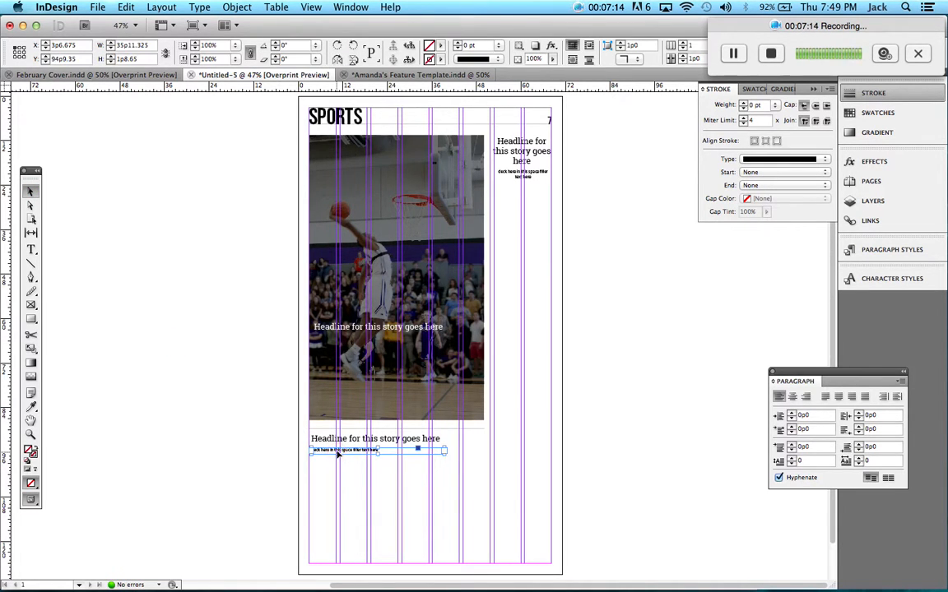
Place another copy of the deck under the white headline on the photo and set its text colour to Paper
{"action": "left_click", "coordinate": [393, 335]}
{"action": "double_click", "coordinate": [393, 335]}
{"action": "key", "text": "super+a"}
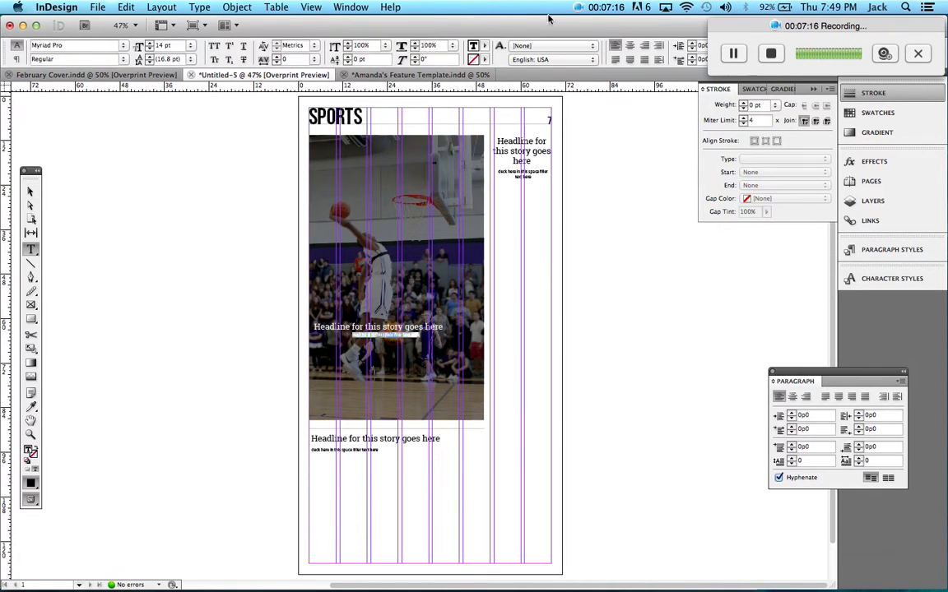
{"action": "left_click", "coordinate": [484, 47]}
{"action": "left_click", "coordinate": [507, 98]}
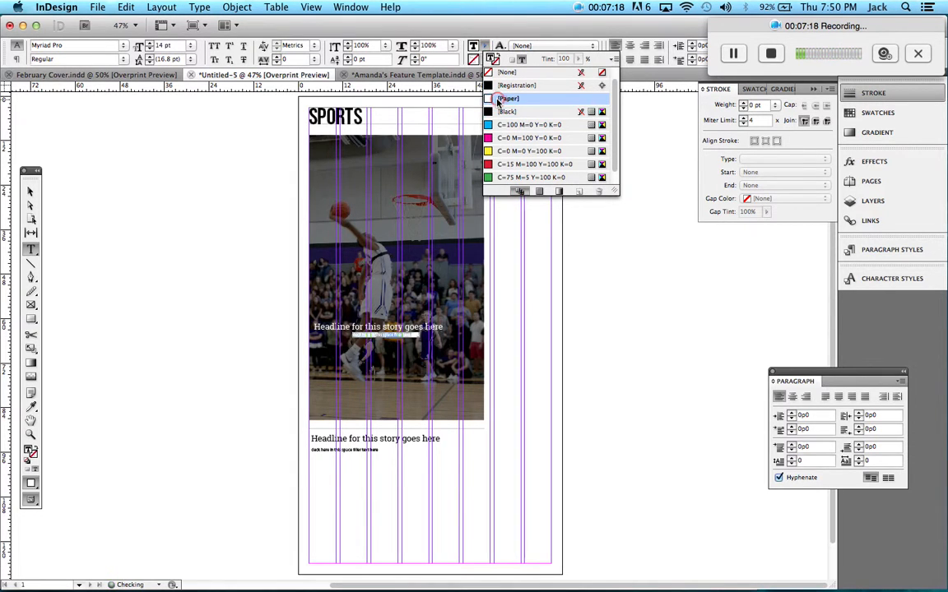
{"action": "left_click", "coordinate": [380, 333]}
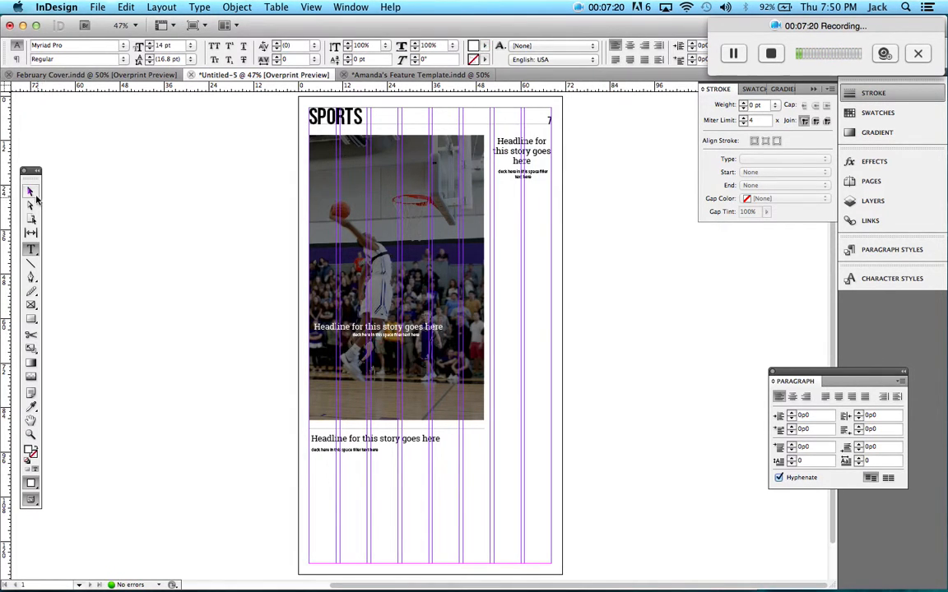
Align the white deck frame with the start of the photo headline, slightly below it at about X 4p3.2, Y 64p6
{"action": "left_click", "coordinate": [32, 193]}
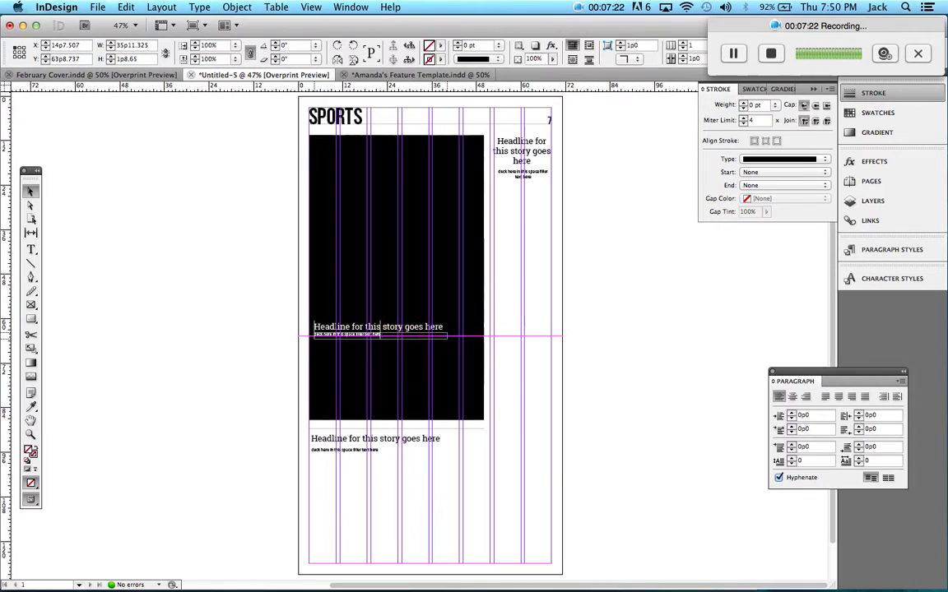
{"action": "left_click_drag", "start_coordinate": [312, 335], "coordinate": [311, 338]}
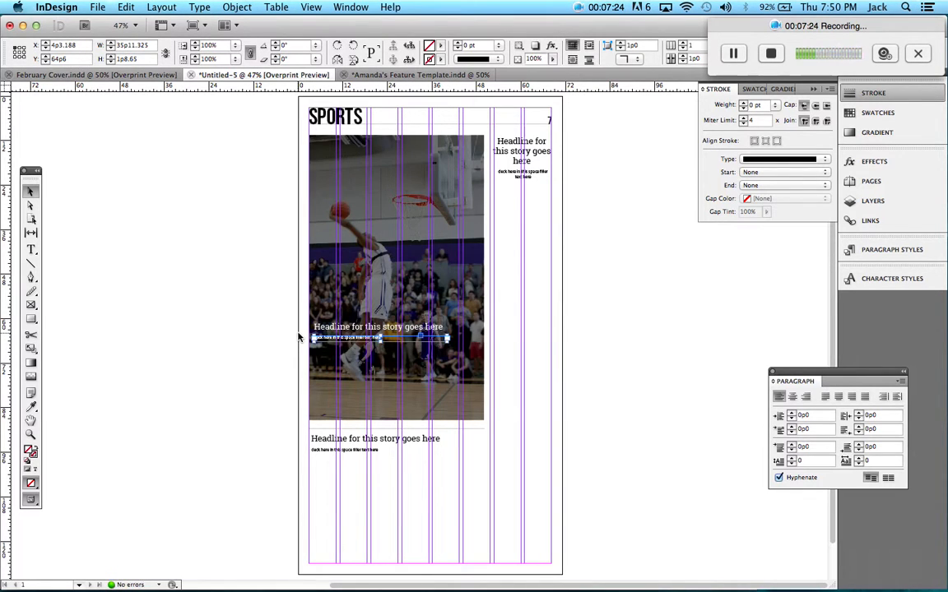
{"action": "left_click", "coordinate": [297, 335]}
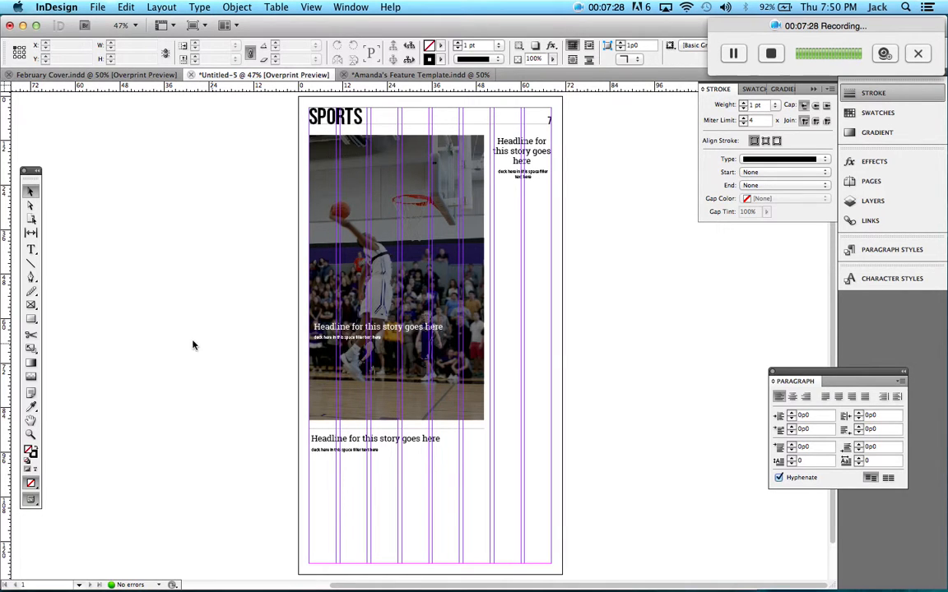
Create a byline text frame on the pasteboard with the writer's name and "Executive Editor", and set its font to Helvetica Neue
{"action": "left_click", "coordinate": [35, 250]}
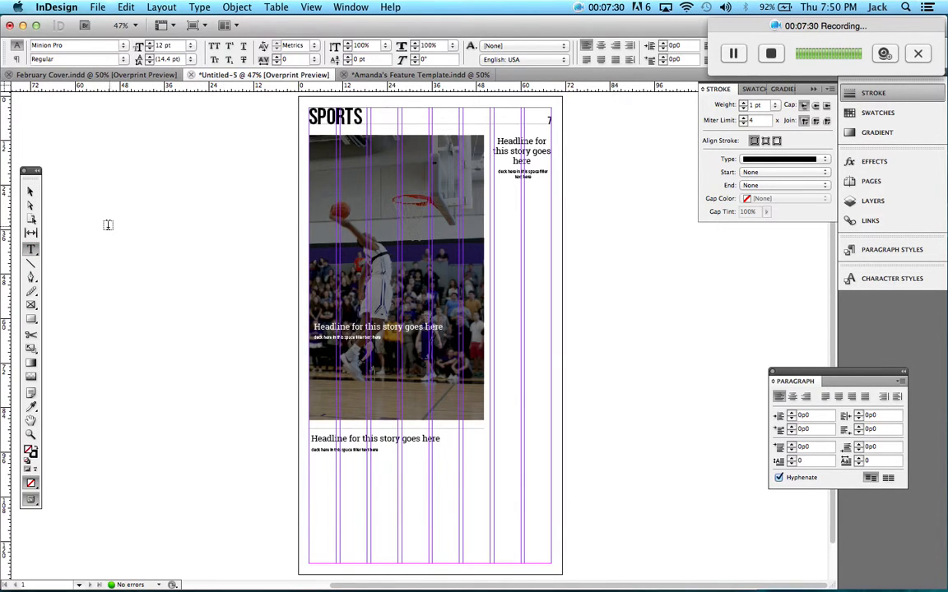
{"action": "left_click_drag", "start_coordinate": [104, 228], "coordinate": [244, 238]}
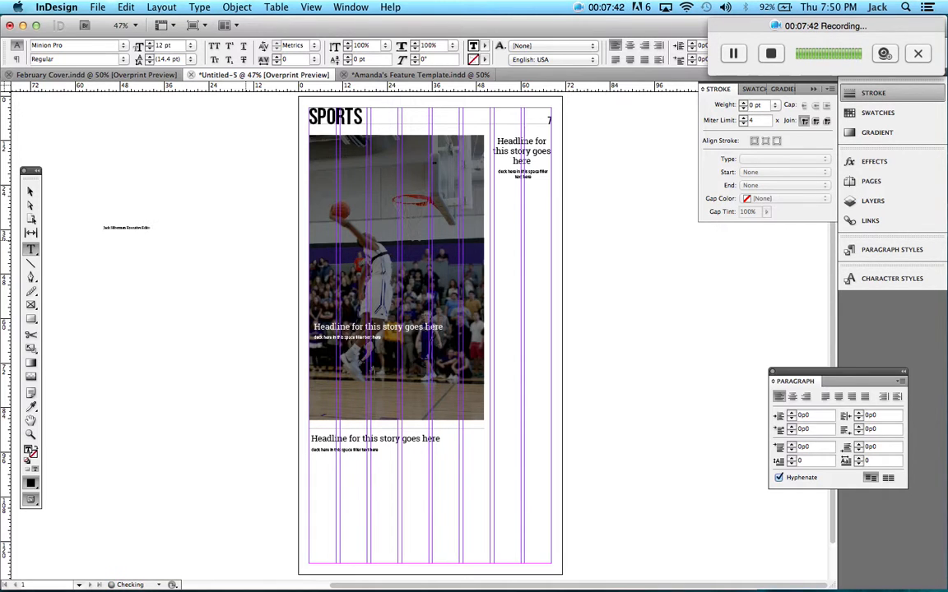
{"action": "left_click_drag", "start_coordinate": [155, 228], "coordinate": [86, 227]}
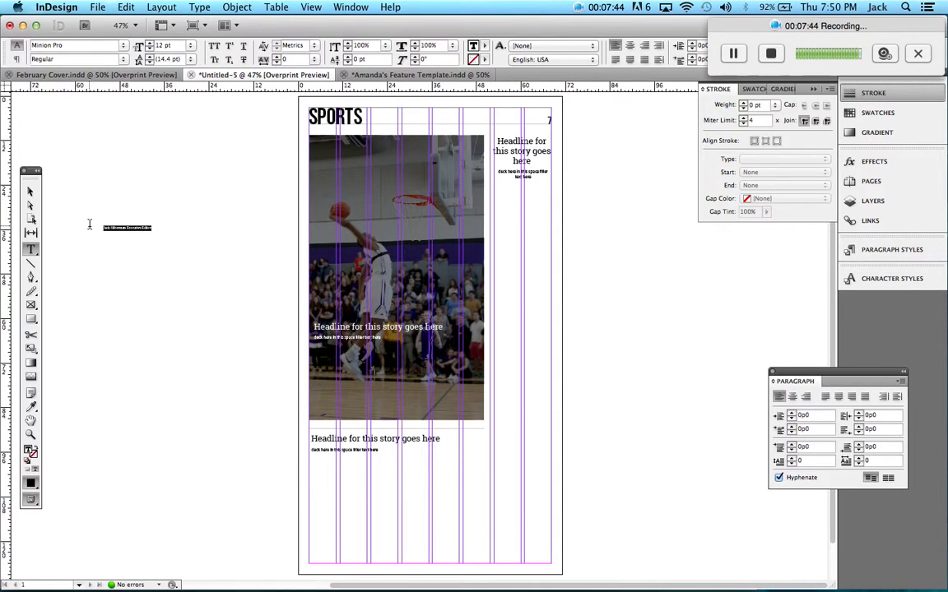
{"action": "left_click", "coordinate": [80, 46]}
{"action": "key", "text": "Return"}
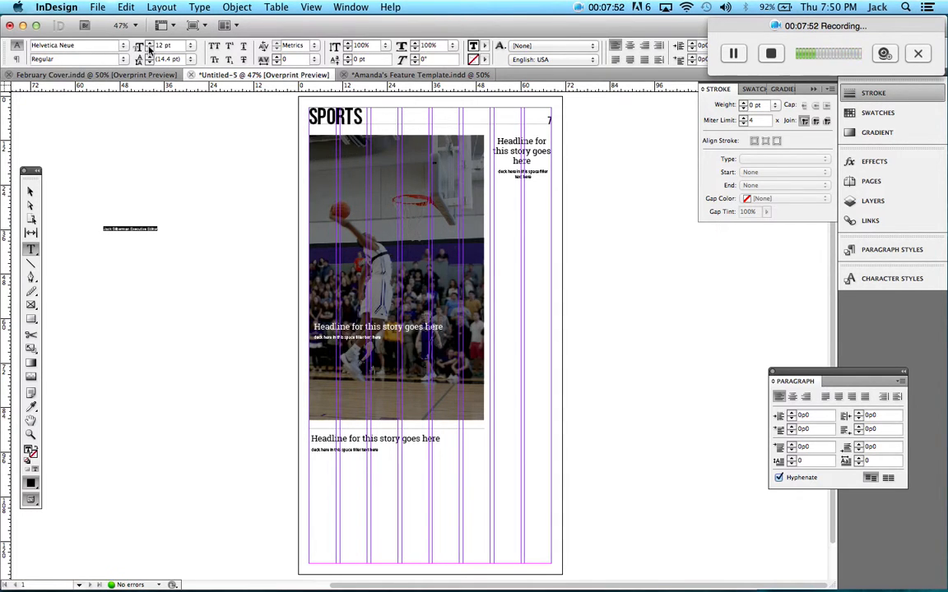
Try the byline at 13 pt, return it to 12 pt, and set its font style to Bold
{"action": "left_click", "coordinate": [148, 46]}
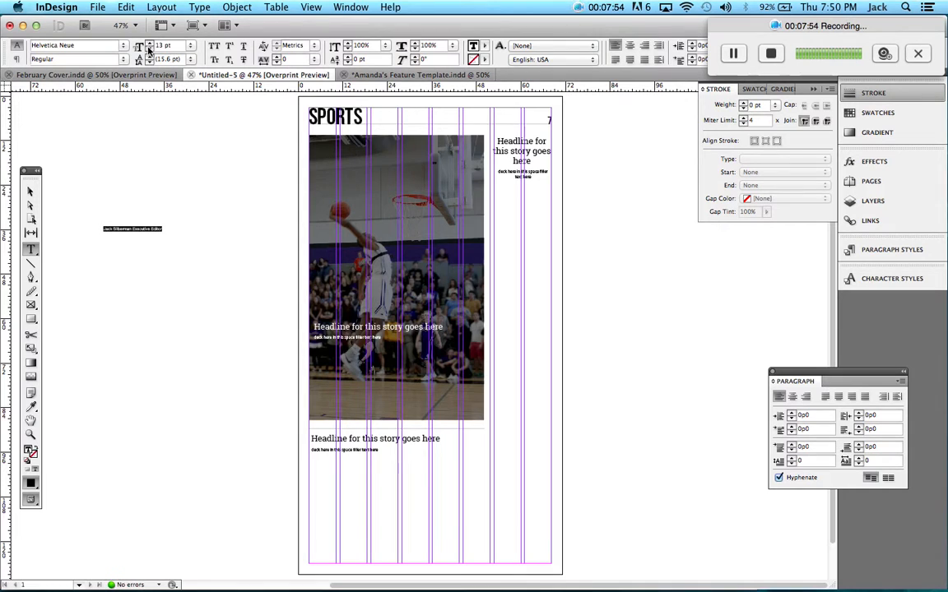
{"action": "left_click", "coordinate": [148, 50]}
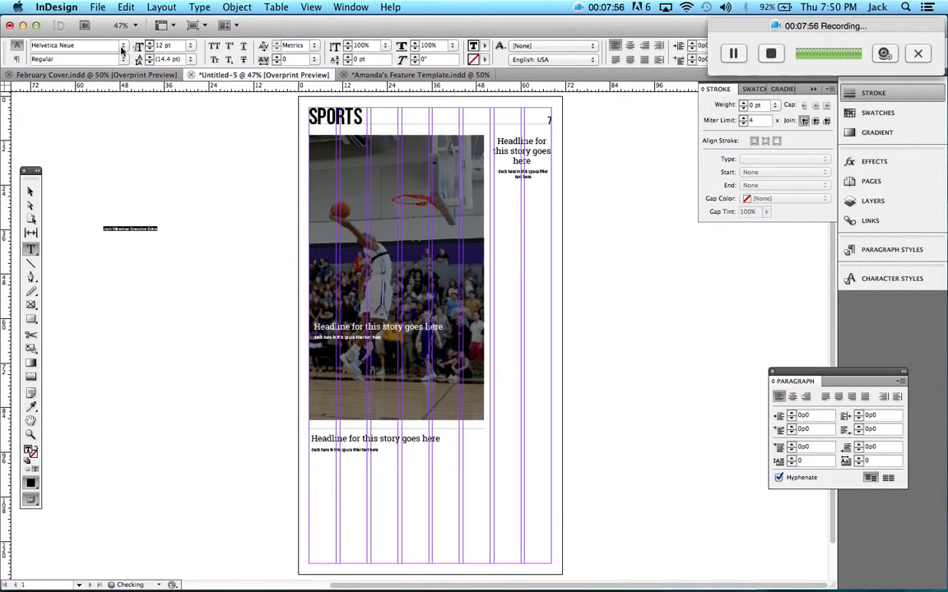
{"action": "left_click", "coordinate": [122, 60]}
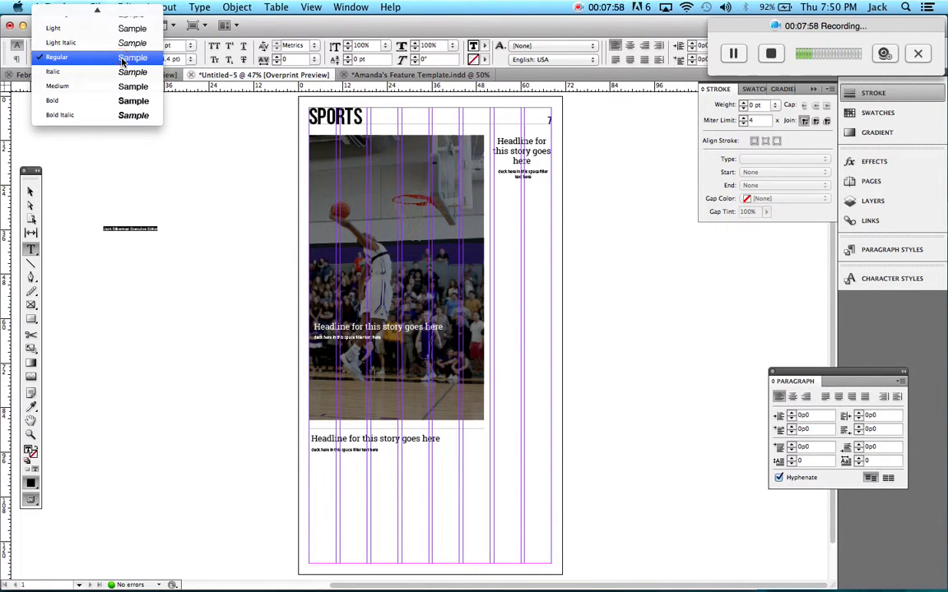
{"action": "left_click", "coordinate": [103, 100]}
Set the words "Executive Editor" in the byline to the Light font style, leaving the name in Bold
{"action": "left_click", "coordinate": [29, 433]}
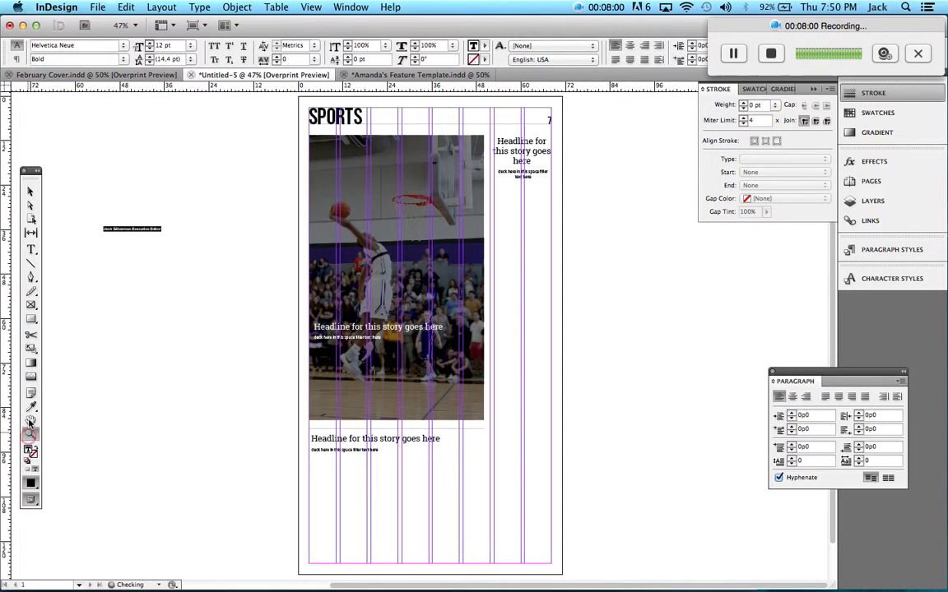
{"action": "left_click_drag", "start_coordinate": [90, 222], "coordinate": [214, 239]}
{"action": "left_click", "coordinate": [29, 191]}
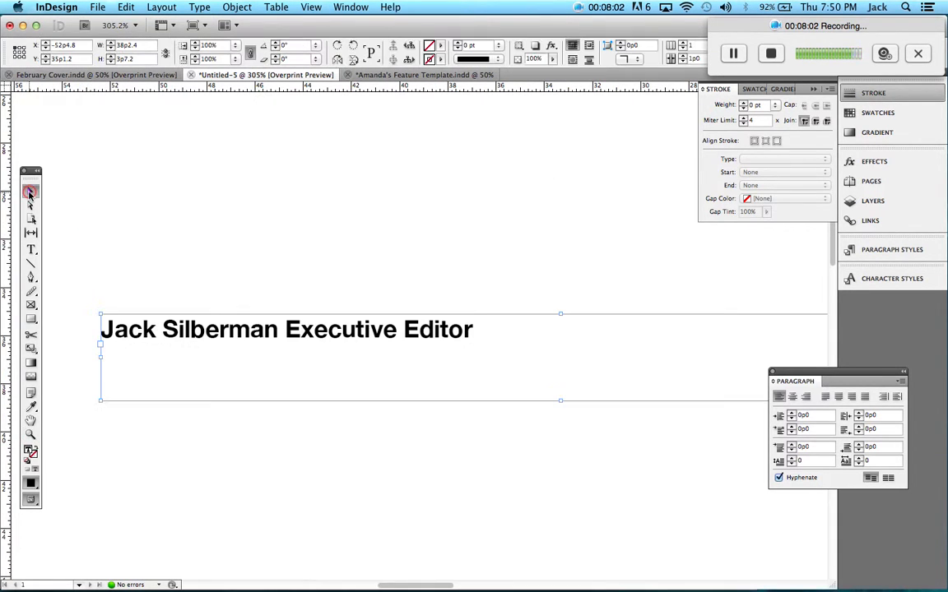
{"action": "double_click", "coordinate": [220, 338]}
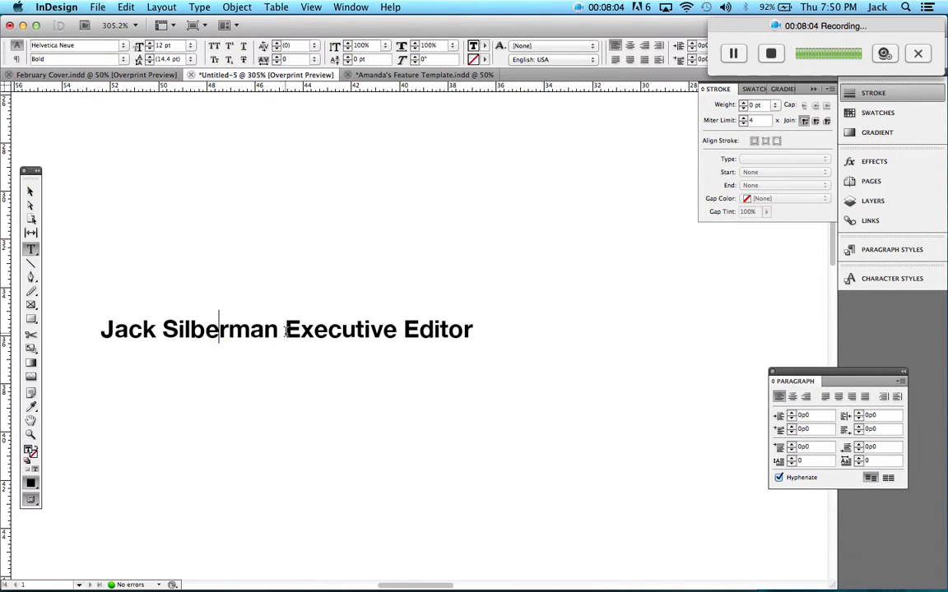
{"action": "left_click_drag", "start_coordinate": [284, 330], "coordinate": [563, 323]}
{"action": "left_click", "coordinate": [111, 59]}
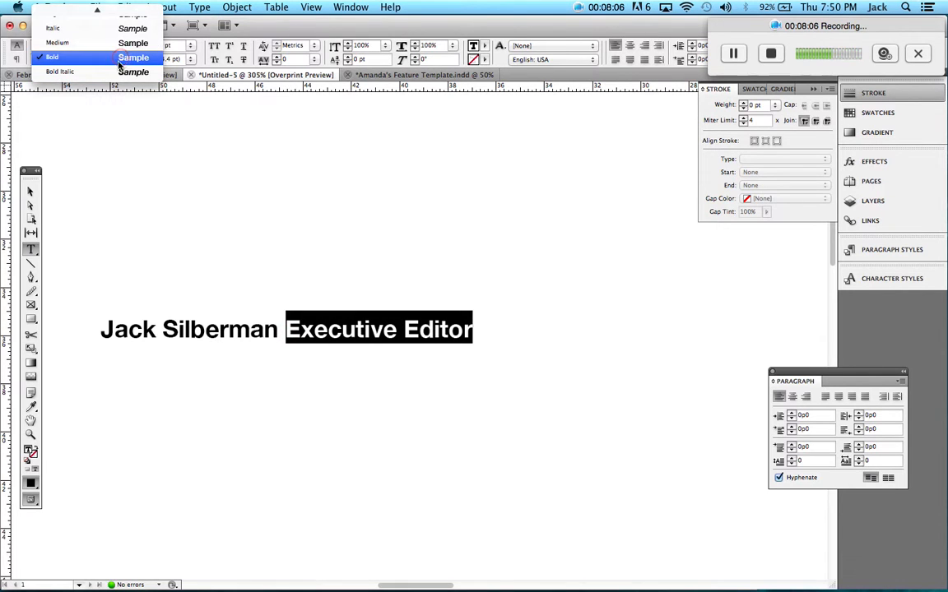
{"action": "left_click", "coordinate": [99, 53]}
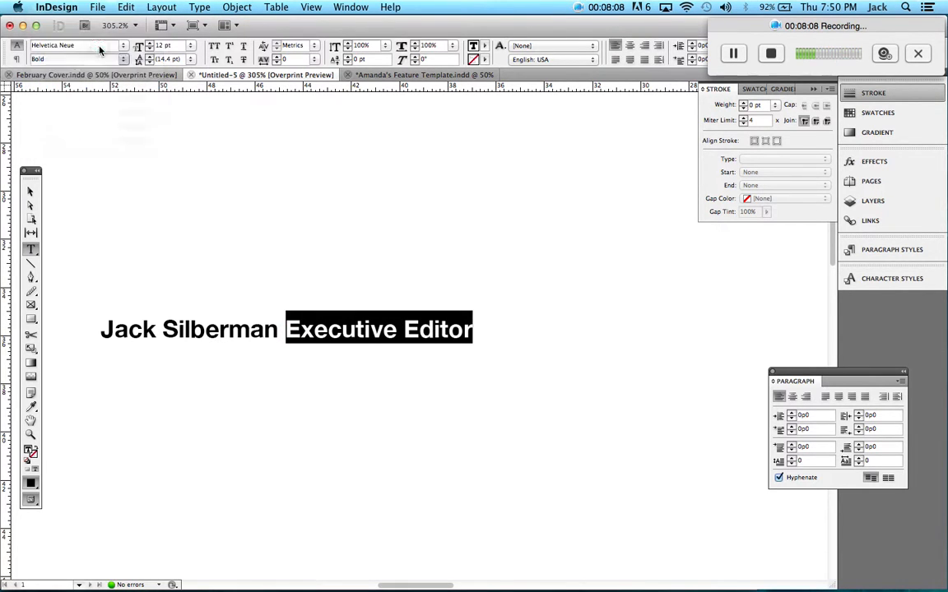
{"action": "left_click", "coordinate": [340, 337]}
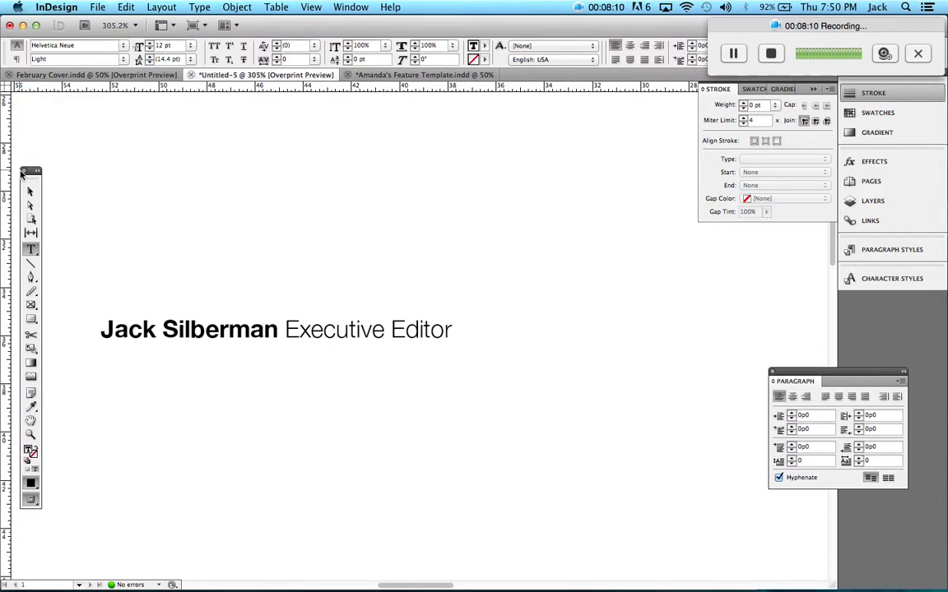
Shrink the byline frame around its text to about 14p10.8 by 1p1.8
{"action": "left_click", "coordinate": [30, 191]}
{"action": "scroll", "coordinate": [606, 388], "scroll_direction": "right", "scroll_amount": 10}
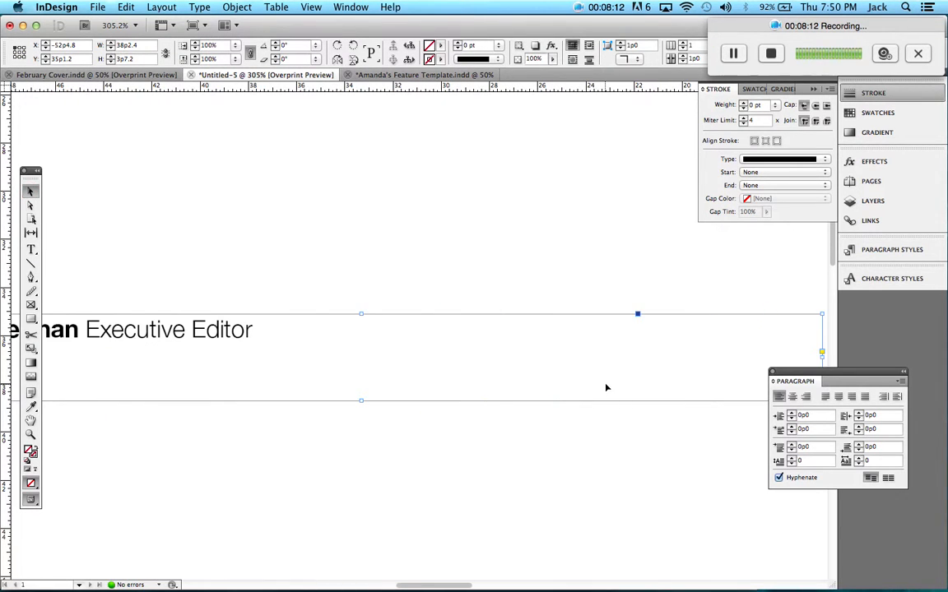
{"action": "left_click_drag", "start_coordinate": [690, 405], "coordinate": [127, 340]}
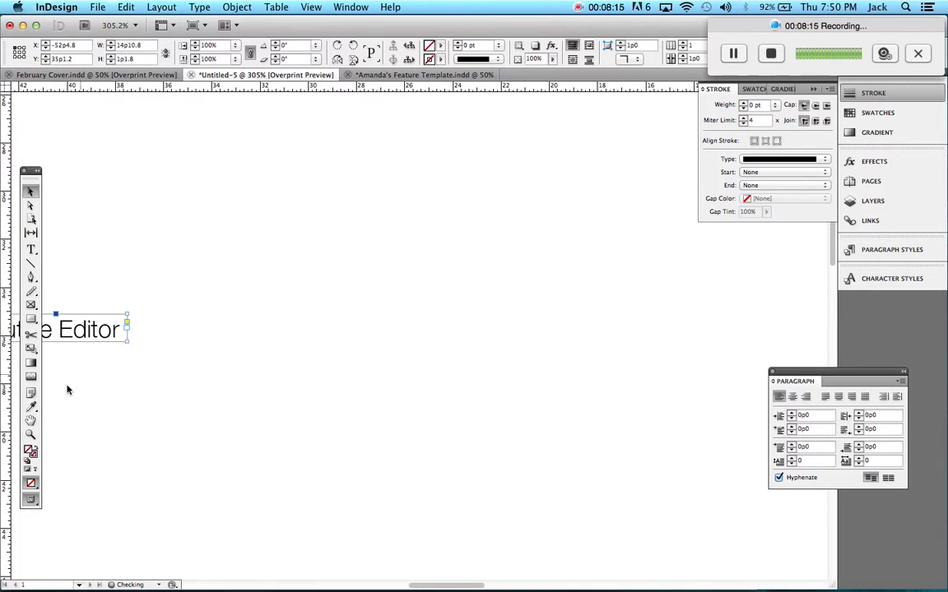
Move the byline frame from the pasteboard to just below the deck in the two rightmost columns
{"action": "left_click", "coordinate": [30, 434]}
{"action": "left_click", "coordinate": [524, 349], "text": "alt"}
{"action": "left_click", "coordinate": [518, 348], "text": "alt"}
{"action": "left_click", "coordinate": [518, 349], "text": "alt"}
{"action": "left_click", "coordinate": [518, 349], "text": "alt"}
{"action": "left_click", "coordinate": [390, 304], "text": "alt"}
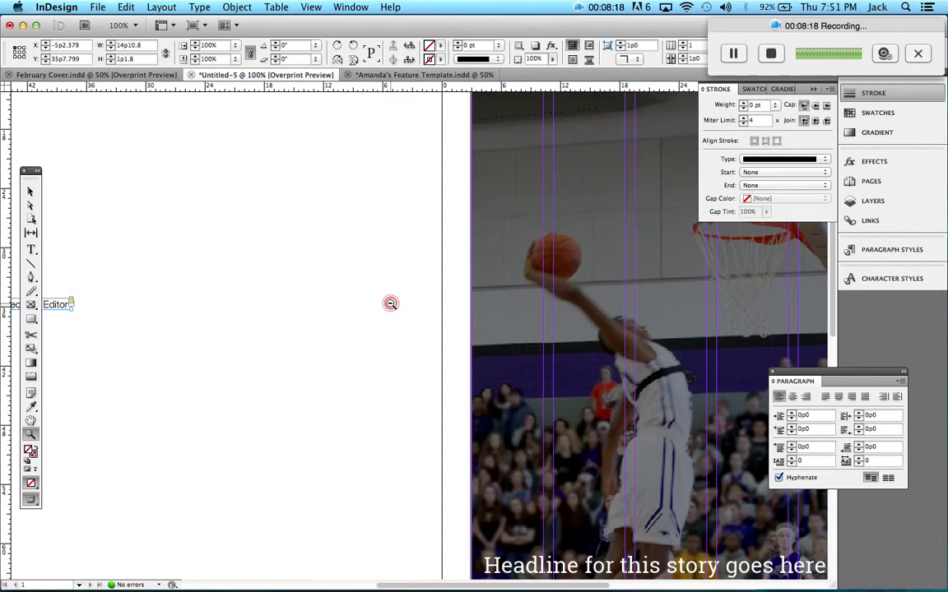
{"action": "left_click", "coordinate": [391, 304], "text": "alt"}
{"action": "scroll", "coordinate": [511, 337], "scroll_direction": "right", "scroll_amount": 5}
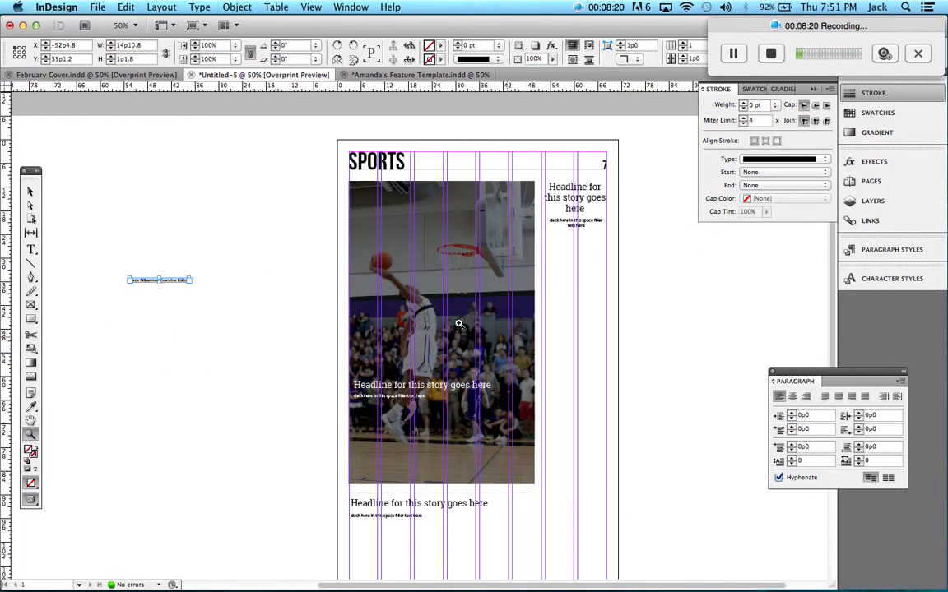
{"action": "key", "text": "v"}
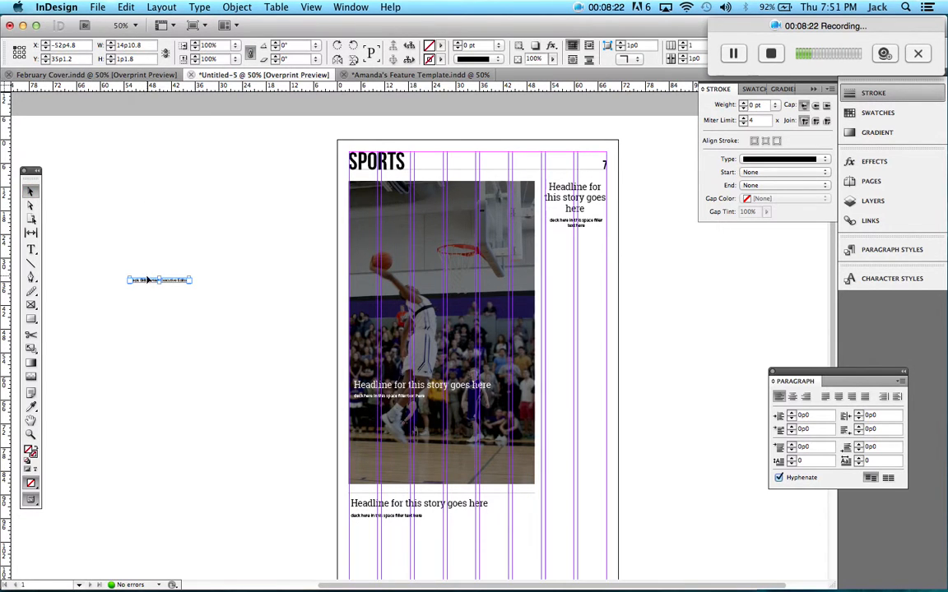
{"action": "left_click_drag", "start_coordinate": [147, 281], "coordinate": [566, 235]}
Duplicate the byline and place the copy under the deck of the story below the photo
{"action": "key", "text": "super+c"}
{"action": "key", "text": "super+v"}
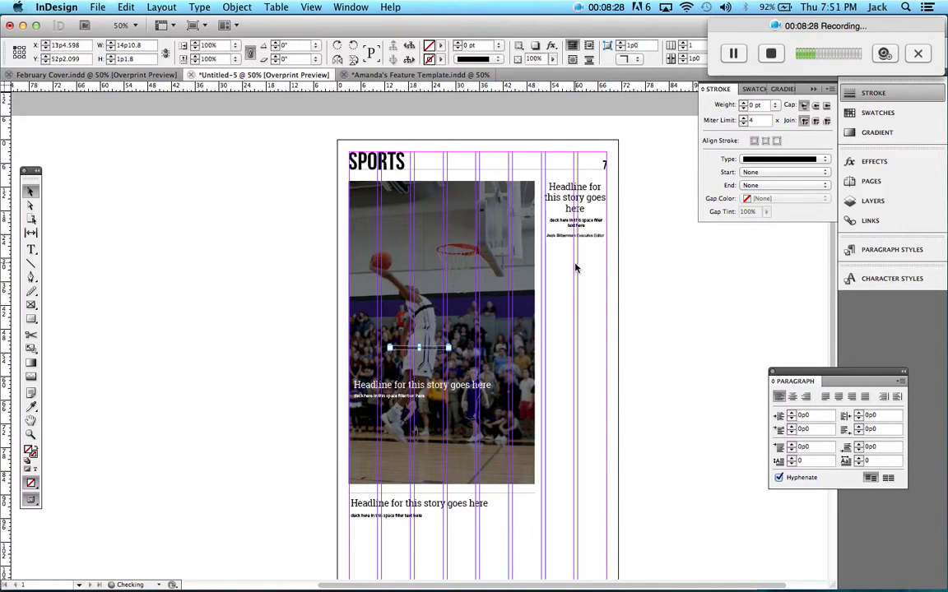
{"action": "left_click_drag", "start_coordinate": [388, 354], "coordinate": [367, 530]}
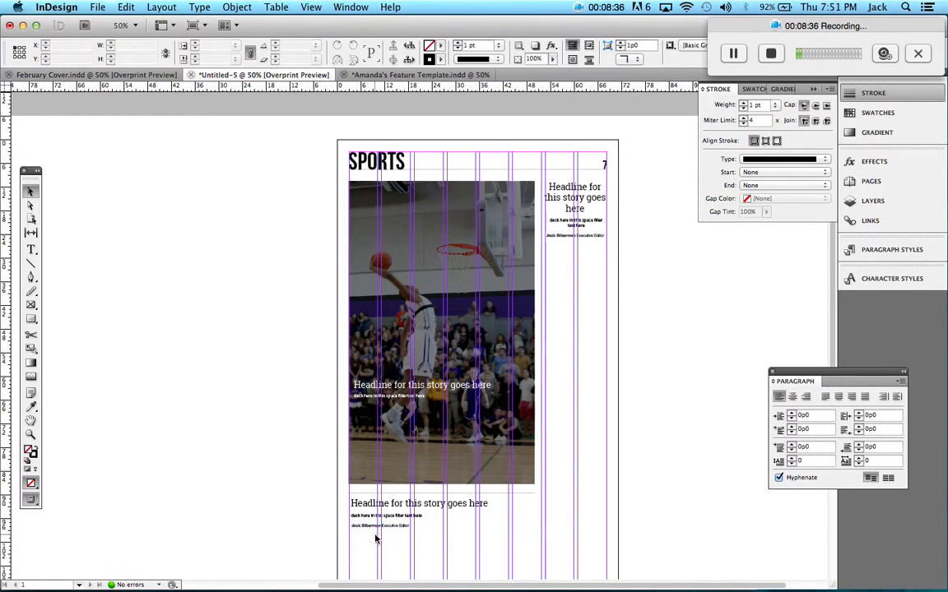
Paste another byline, set its text colour to Paper, and place it under the white deck on the photo
{"action": "key", "text": "super+v"}
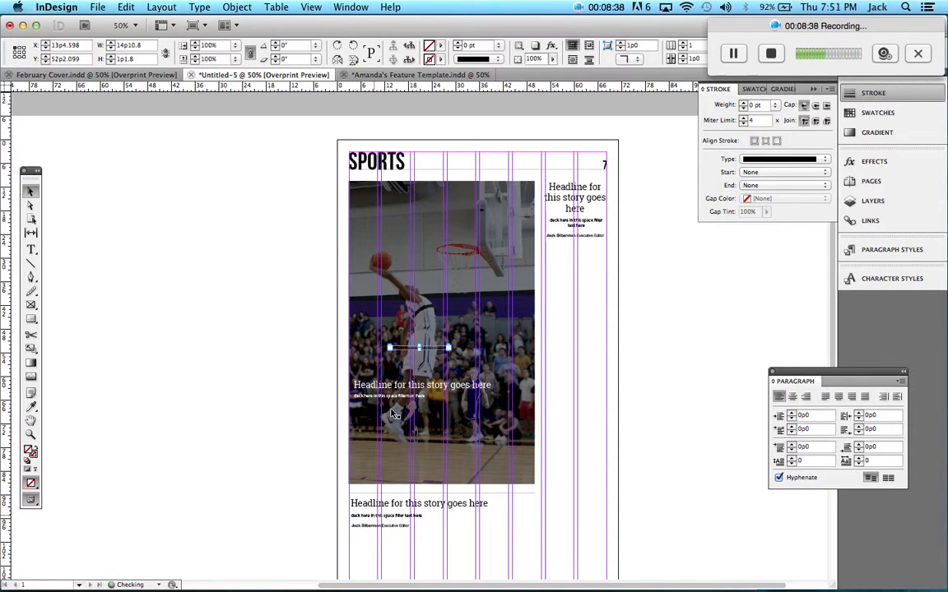
{"action": "triple_click", "coordinate": [410, 347]}
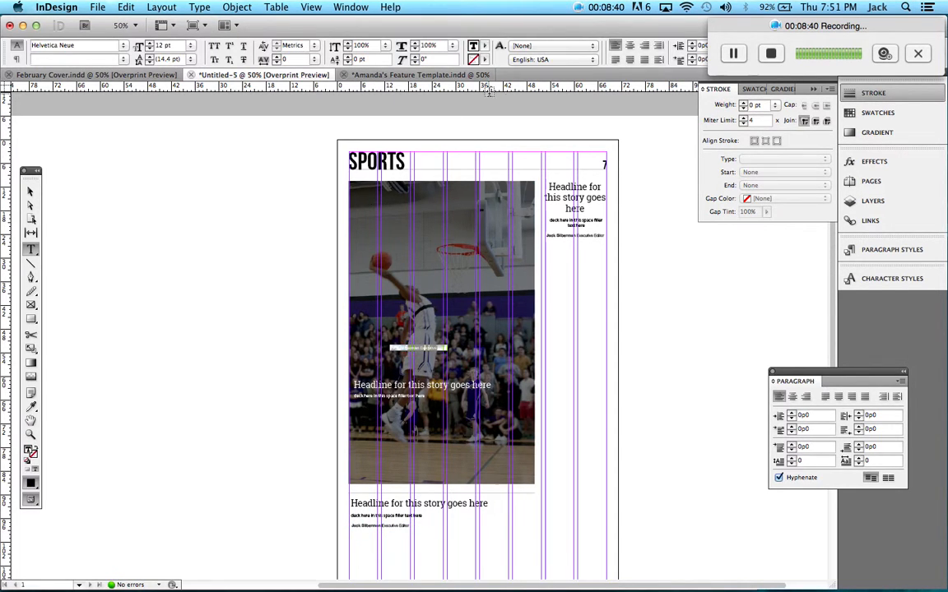
{"action": "left_click", "coordinate": [485, 46]}
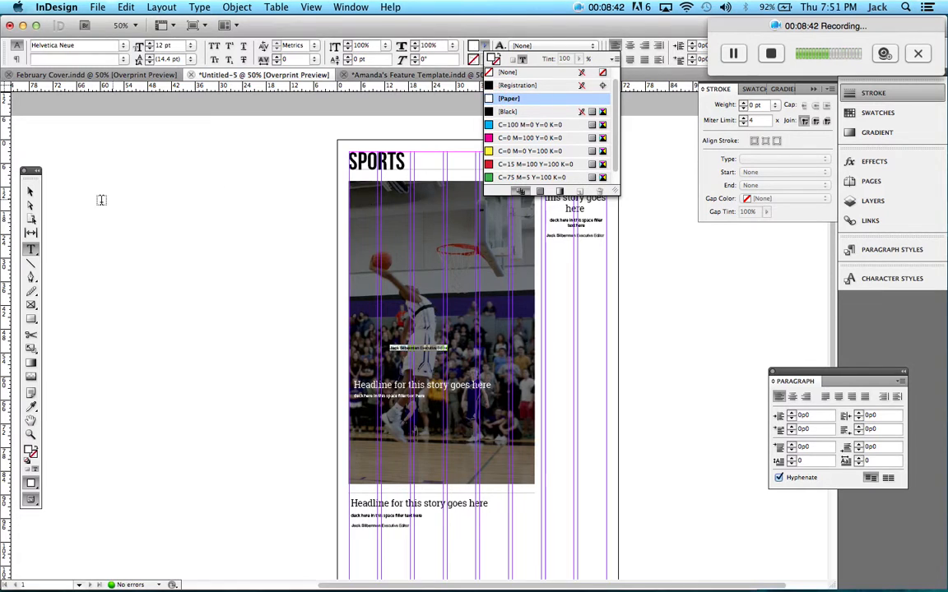
{"action": "left_click", "coordinate": [31, 192]}
{"action": "left_click_drag", "start_coordinate": [410, 348], "coordinate": [376, 409]}
{"action": "left_click", "coordinate": [309, 389]}
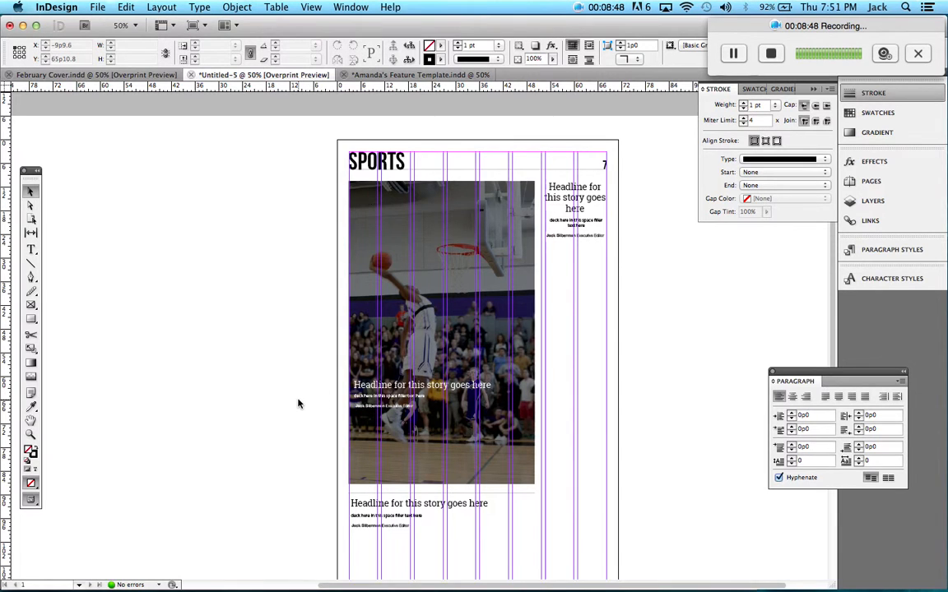
Preview the page without guides and frame edges, and check the lower part of the layout
{"action": "key", "text": "w"}
{"action": "scroll", "coordinate": [299, 403], "scroll_direction": "down", "scroll_amount": 2}
{"action": "scroll", "coordinate": [299, 403], "scroll_direction": "down", "scroll_amount": 2}
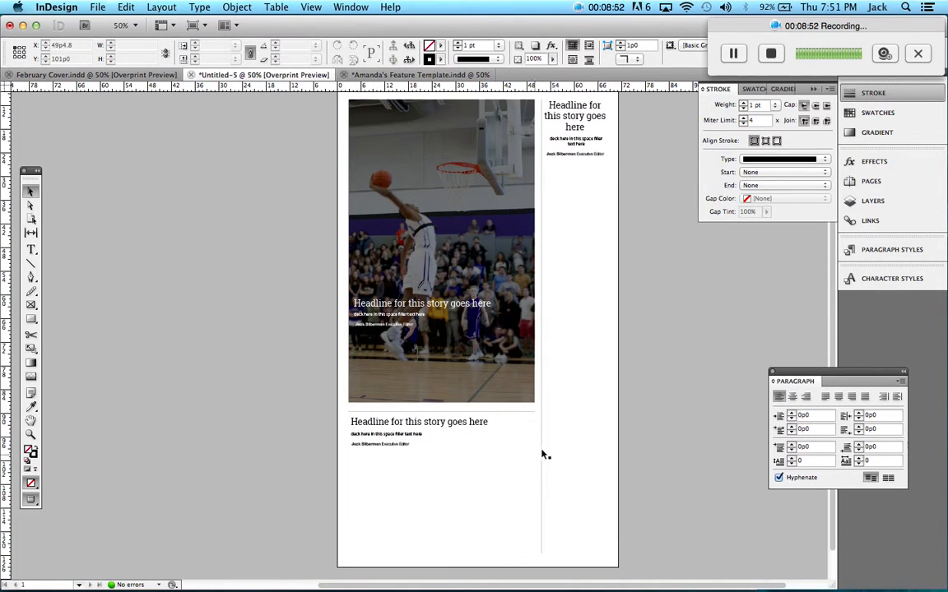
Set the stroke weight of the vertical divider and the horizontal line below the photo to 1 pt
{"action": "left_click_drag", "start_coordinate": [557, 420], "coordinate": [526, 413]}
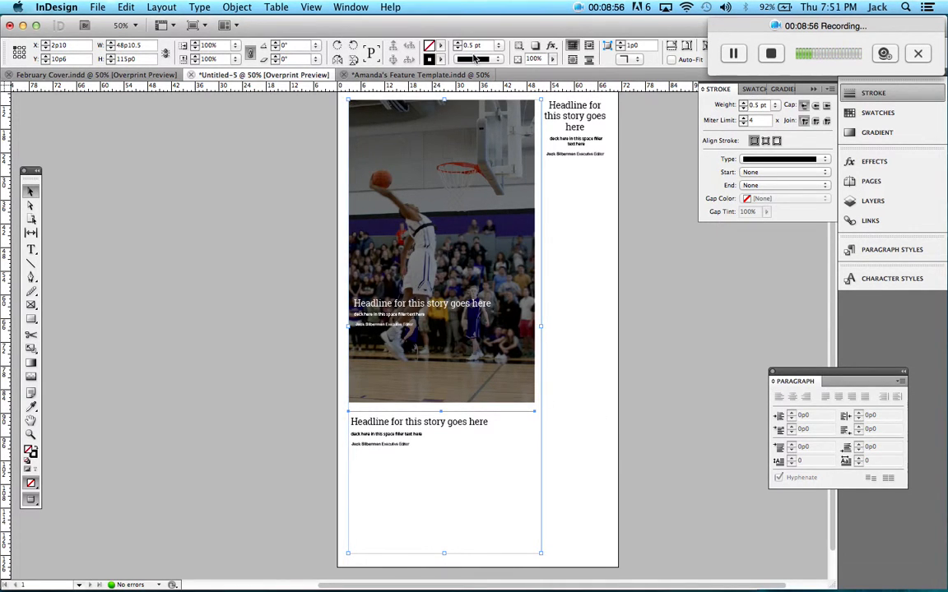
{"action": "left_click", "coordinate": [499, 45]}
{"action": "left_click", "coordinate": [491, 89]}
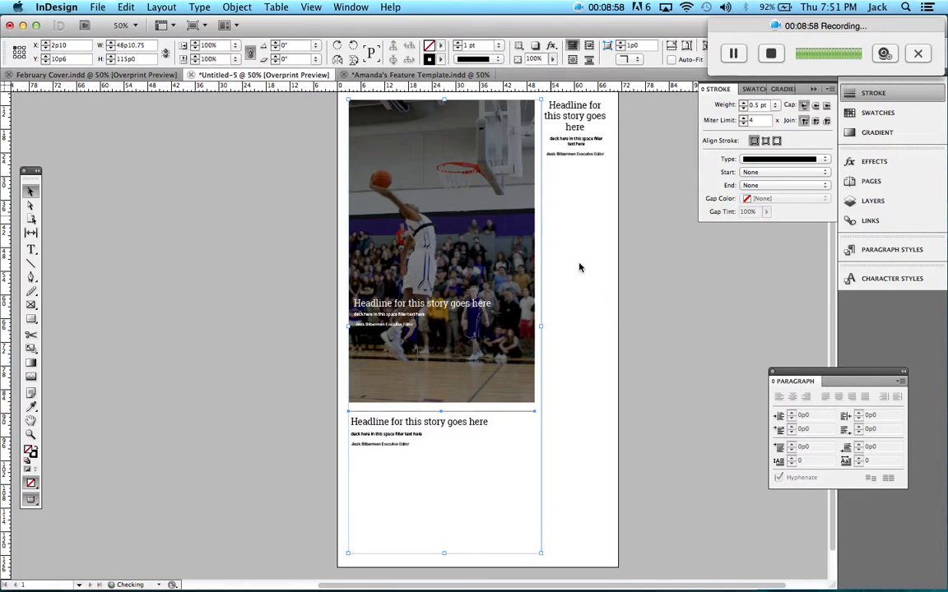
{"action": "left_click", "coordinate": [619, 311]}
Set the story headline in the two rightmost columns to Roboto Slab Bold
{"action": "scroll", "coordinate": [665, 336], "scroll_direction": "up", "scroll_amount": 2}
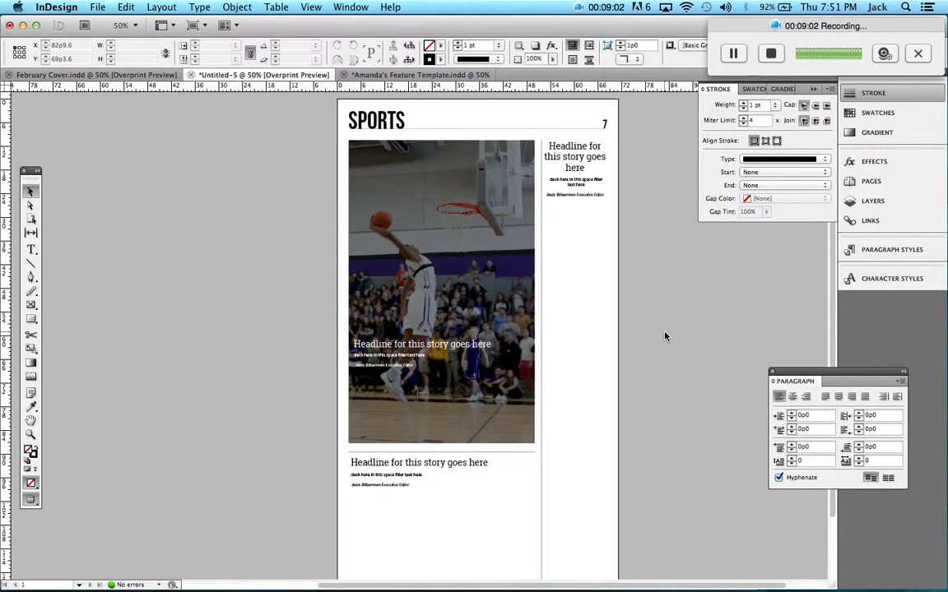
{"action": "double_click", "coordinate": [586, 170]}
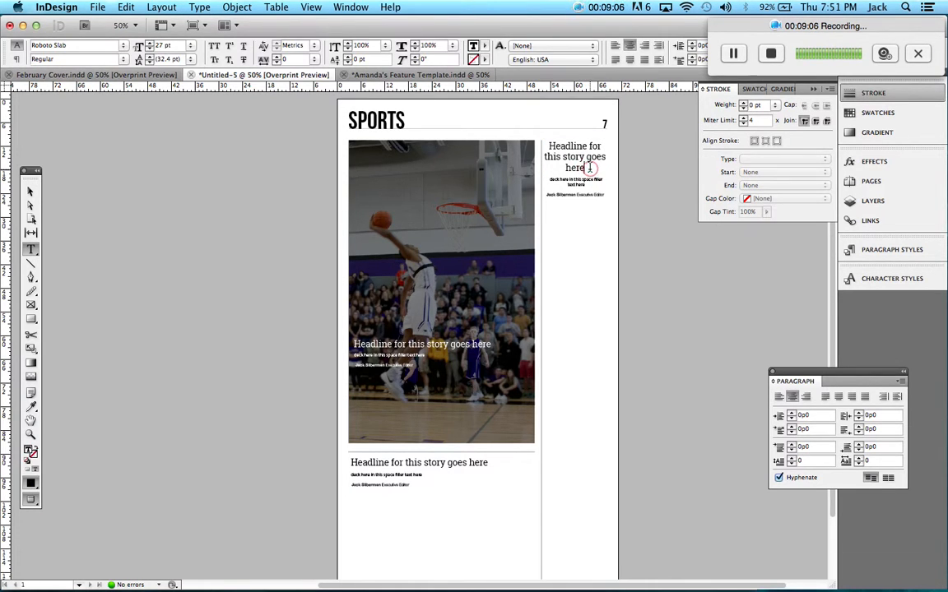
{"action": "key", "text": "super+a"}
{"action": "left_click", "coordinate": [115, 59]}
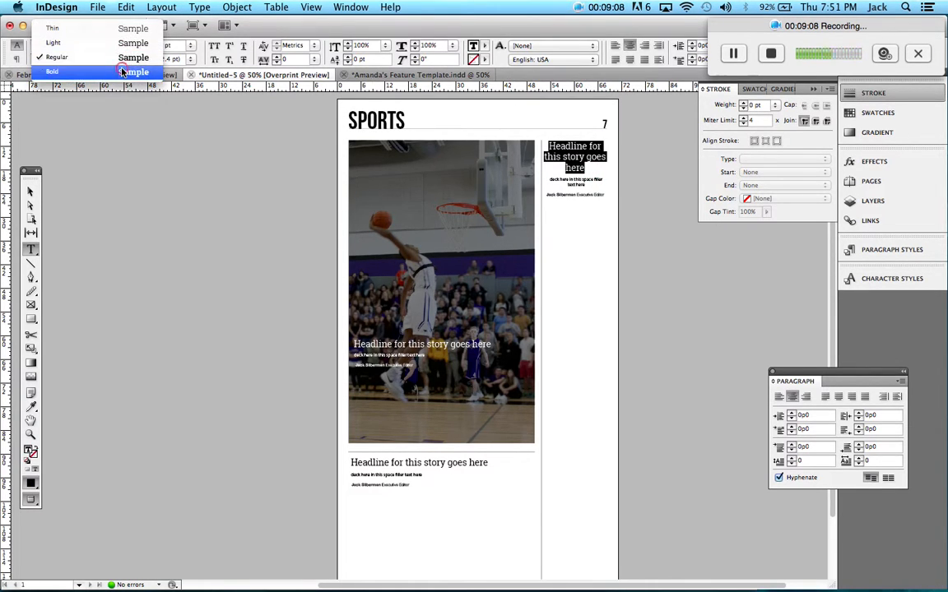
{"action": "left_click", "coordinate": [122, 73]}
{"action": "key", "text": "shift+super+a"}
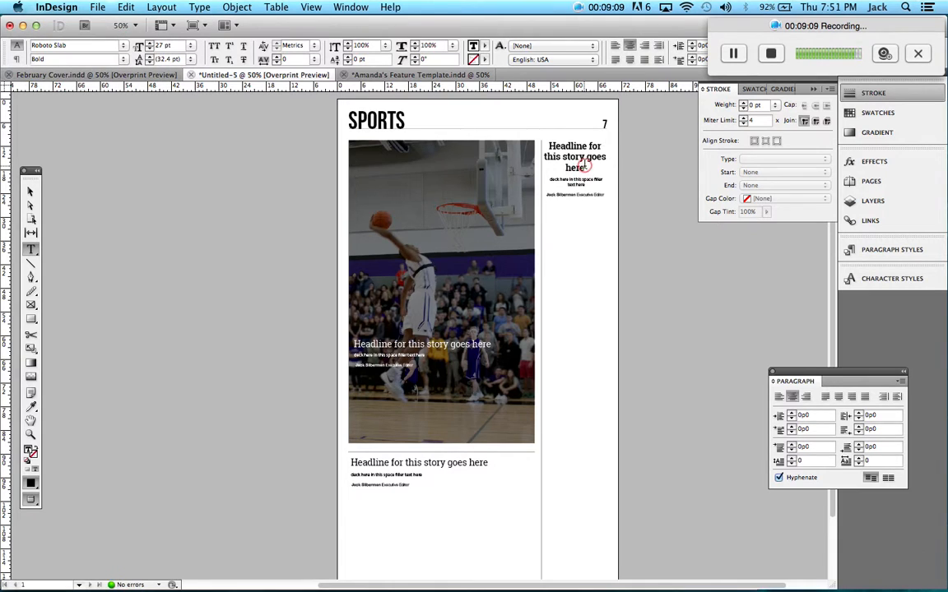
Make the headline of the story below the photo Bold
{"action": "left_click", "coordinate": [471, 461]}
{"action": "key", "text": "super+a"}
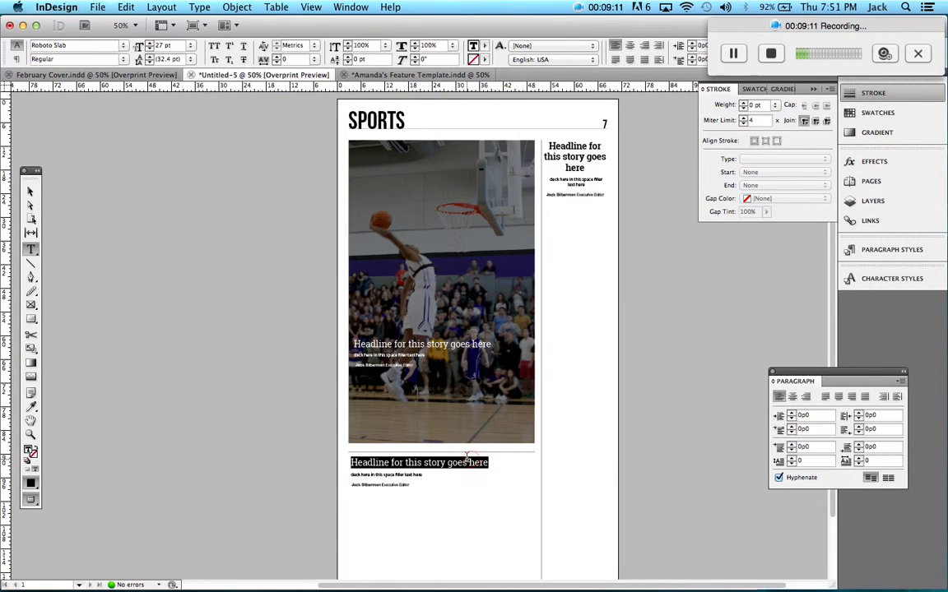
{"action": "left_click", "coordinate": [115, 59]}
{"action": "left_click", "coordinate": [125, 73]}
Make the white headline on the basketball photo Bold and deselect its text
{"action": "left_click", "coordinate": [488, 346]}
{"action": "key", "text": "super+a"}
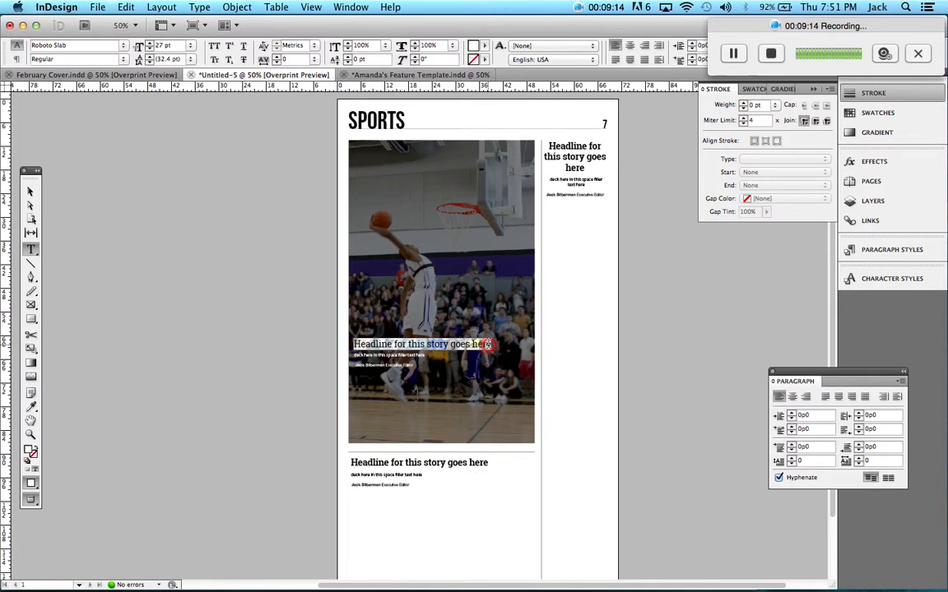
{"action": "left_click", "coordinate": [115, 60]}
{"action": "left_click", "coordinate": [125, 72]}
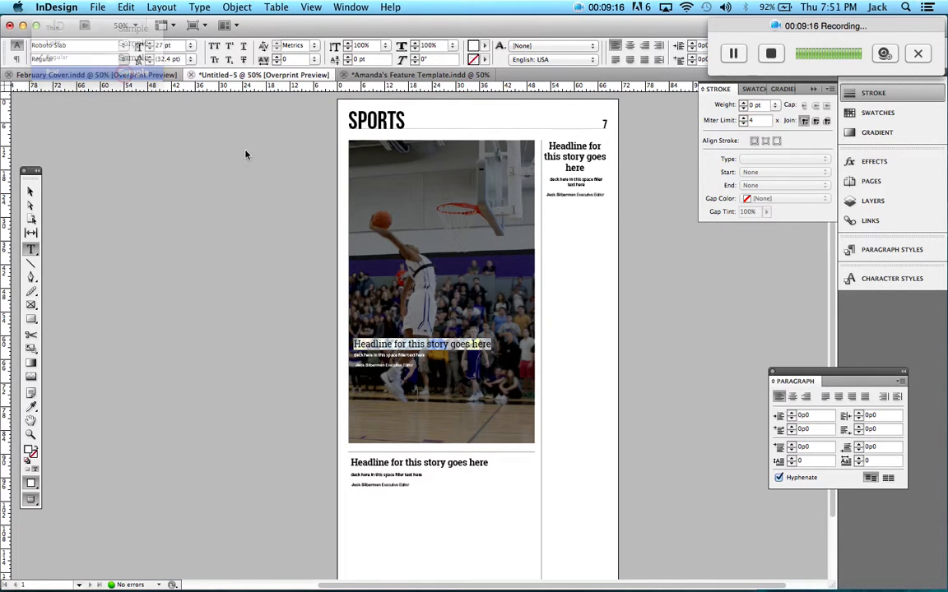
{"action": "left_click", "coordinate": [430, 344]}
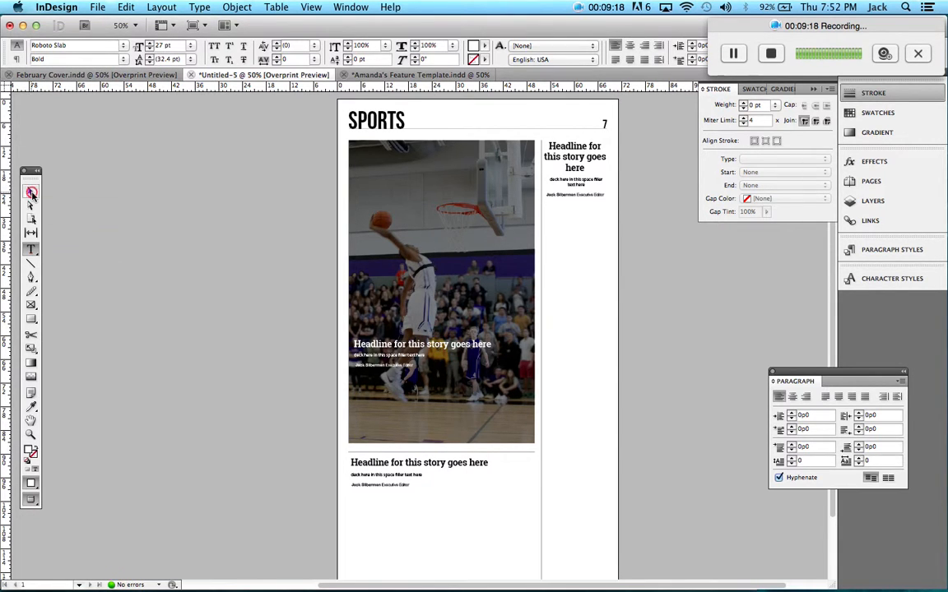
{"action": "left_click", "coordinate": [30, 191]}
Show the column guides, draw a text frame below the byline across the two rightmost columns to the bottom margin, and fill it with placeholder text
{"action": "scroll", "coordinate": [345, 264], "scroll_direction": "down", "scroll_amount": 2}
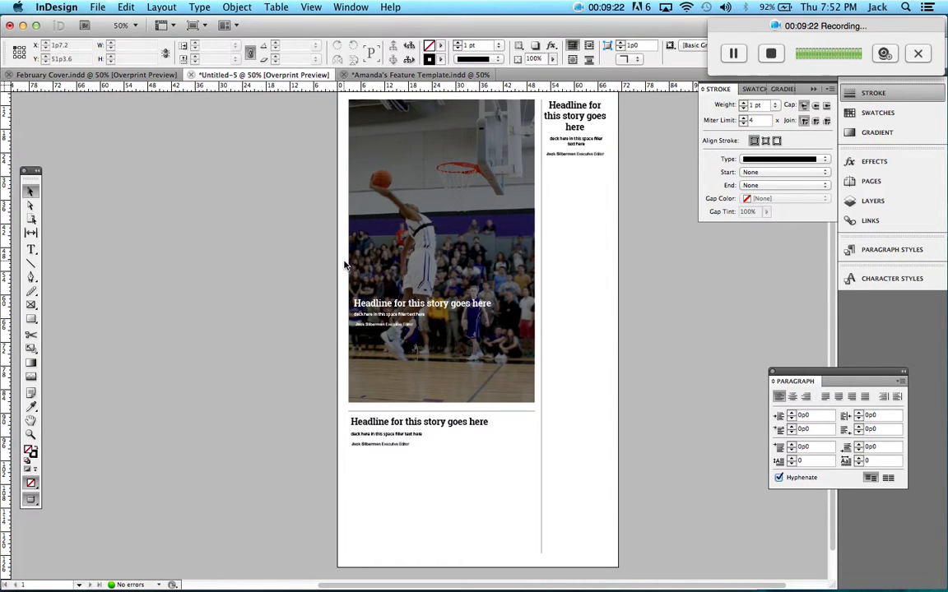
{"action": "key", "text": "w"}
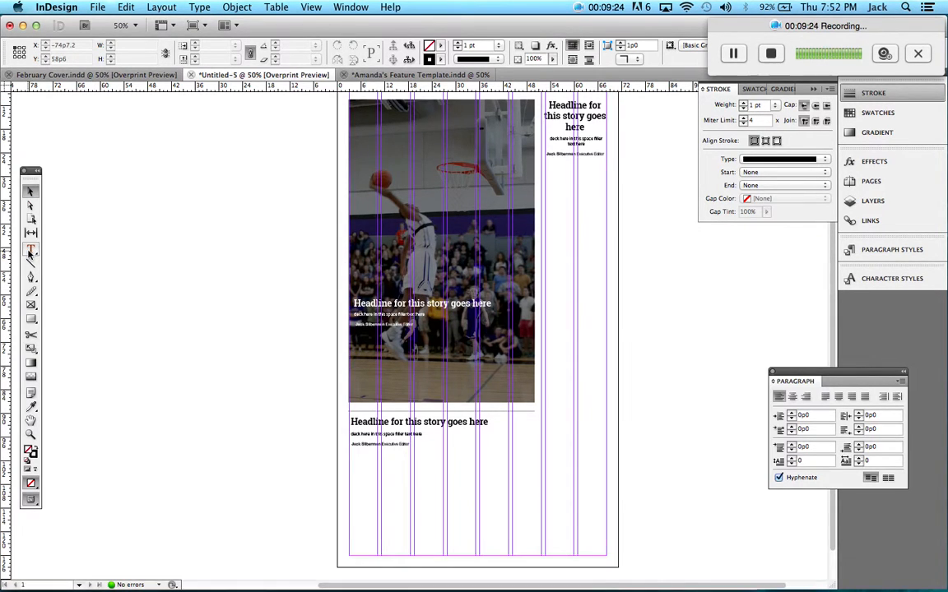
{"action": "key", "text": "t"}
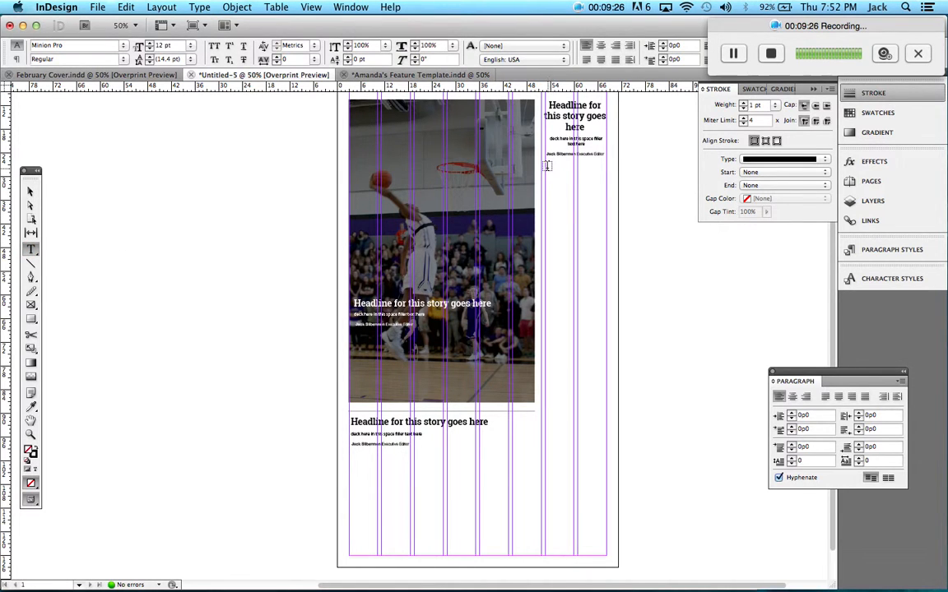
{"action": "left_click_drag", "start_coordinate": [546, 167], "coordinate": [608, 556]}
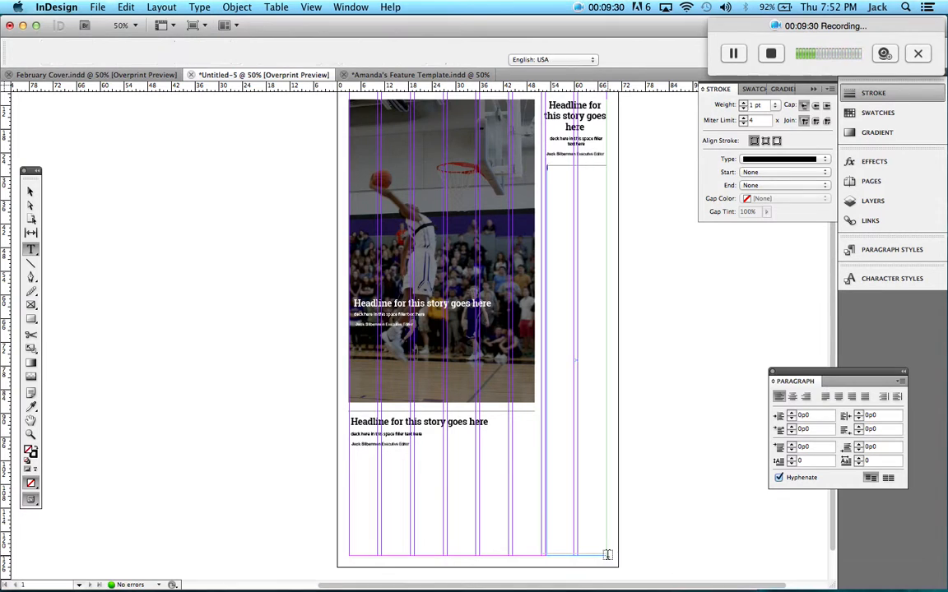
{"action": "right_click", "coordinate": [557, 186]}
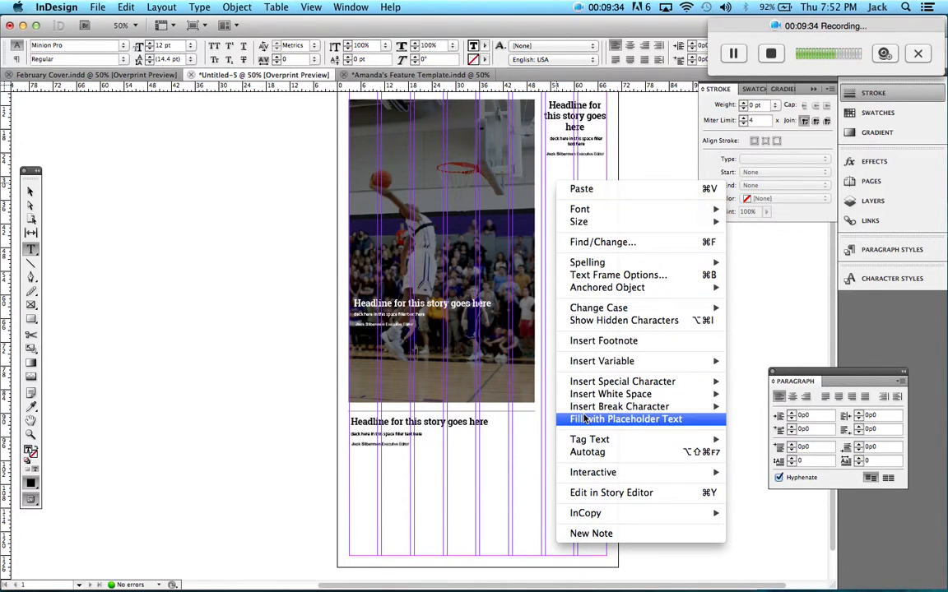
{"action": "left_click", "coordinate": [625, 419]}
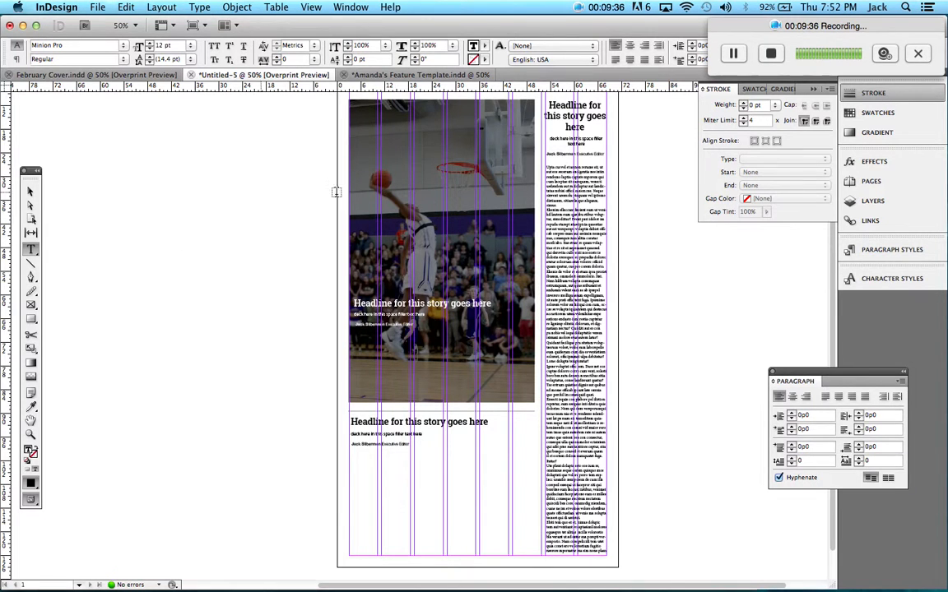
Justify all lines of the placeholder text in the two rightmost columns
{"action": "key", "text": "super+a"}
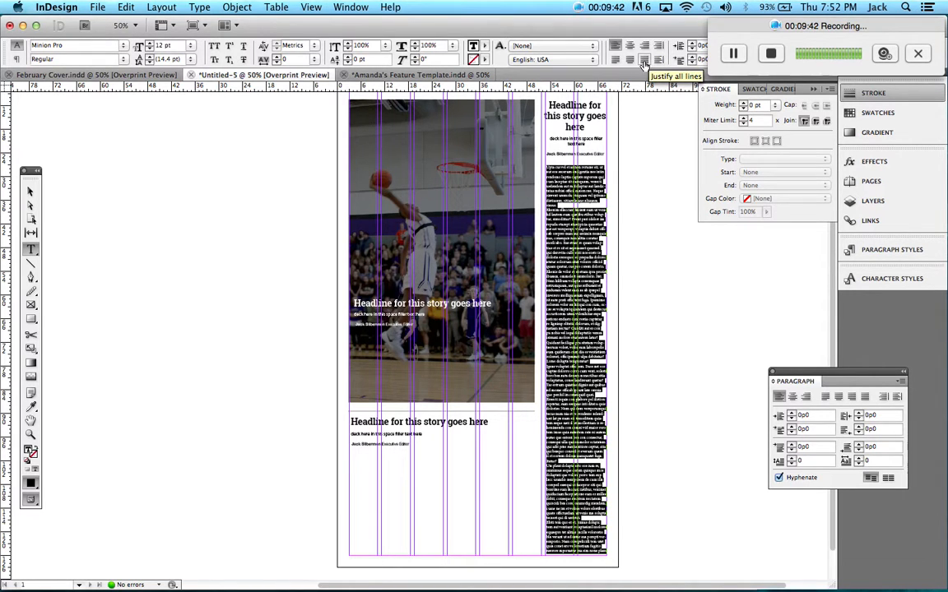
{"action": "left_click", "coordinate": [644, 62]}
{"action": "left_click", "coordinate": [576, 208]}
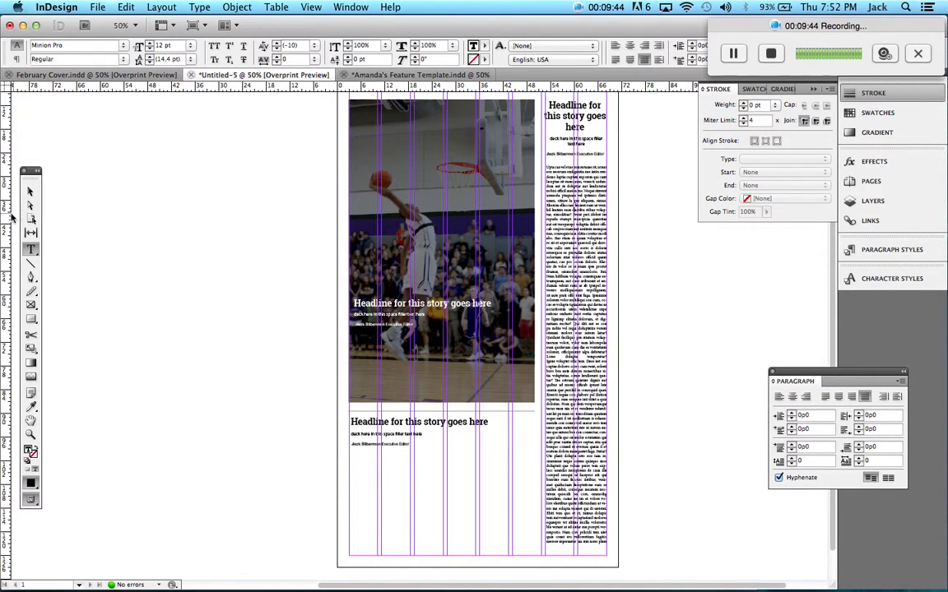
{"action": "left_click", "coordinate": [31, 190]}
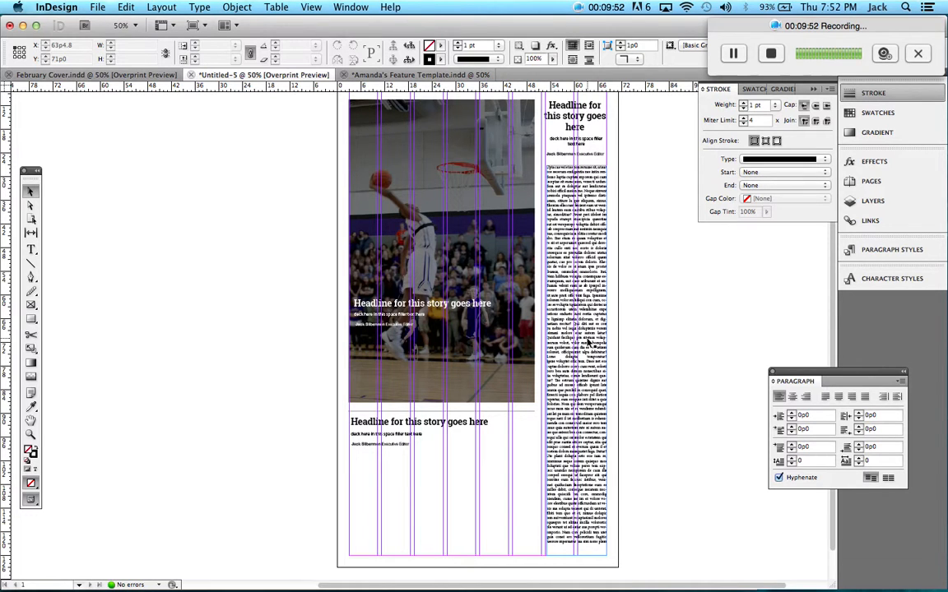
Duplicate the body text frame, resize the copy to 15p8.75 by 25p2.4, and align it just below the lower story's byline
{"action": "left_click", "coordinate": [589, 343]}
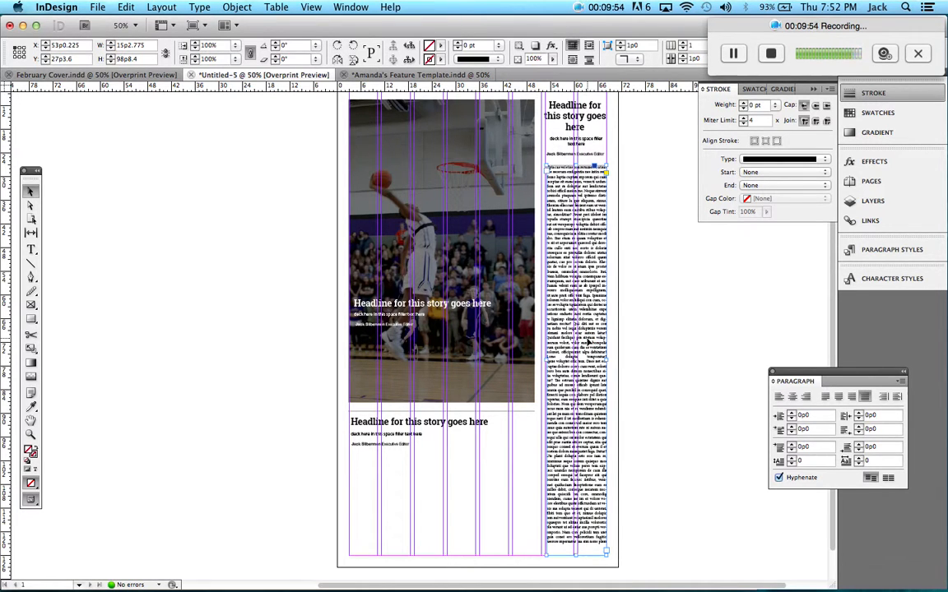
{"action": "key", "text": "ctrl+v"}
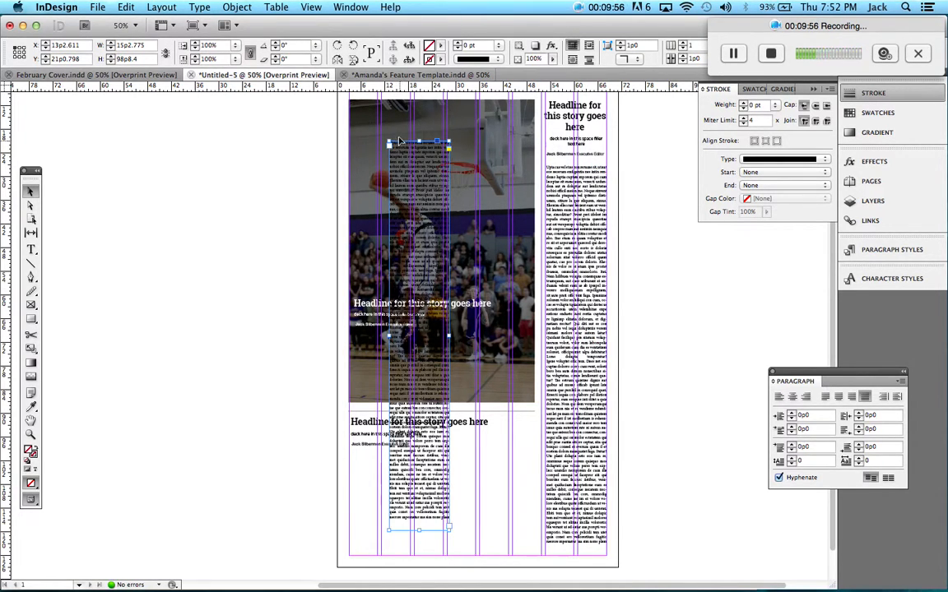
{"action": "left_click_drag", "start_coordinate": [388, 140], "coordinate": [412, 452]}
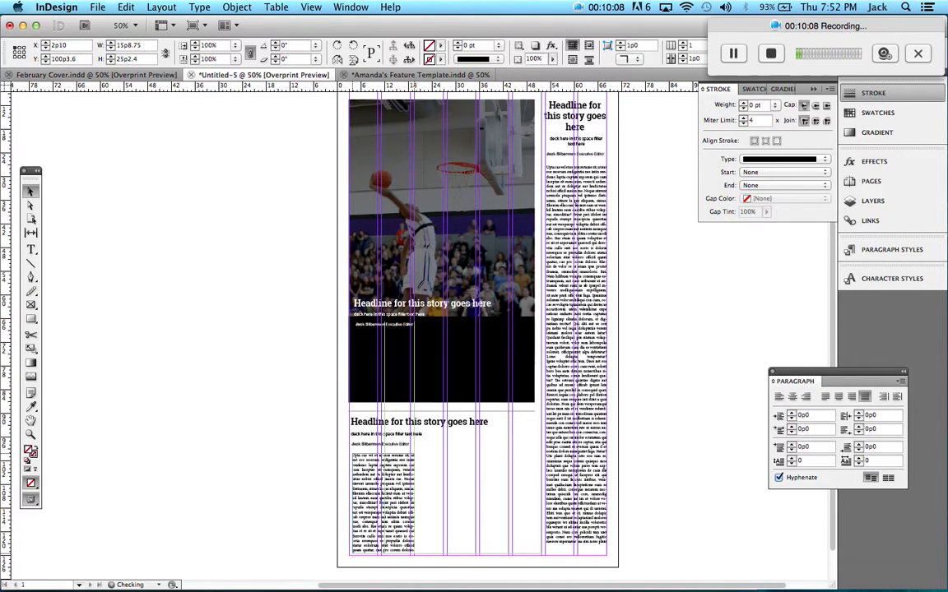
{"action": "left_click", "coordinate": [387, 489]}
{"action": "key", "text": "Down"}
{"action": "key", "text": "Down"}
{"action": "key", "text": "Down"}
{"action": "key", "text": "Down"}
{"action": "key", "text": "Down"}
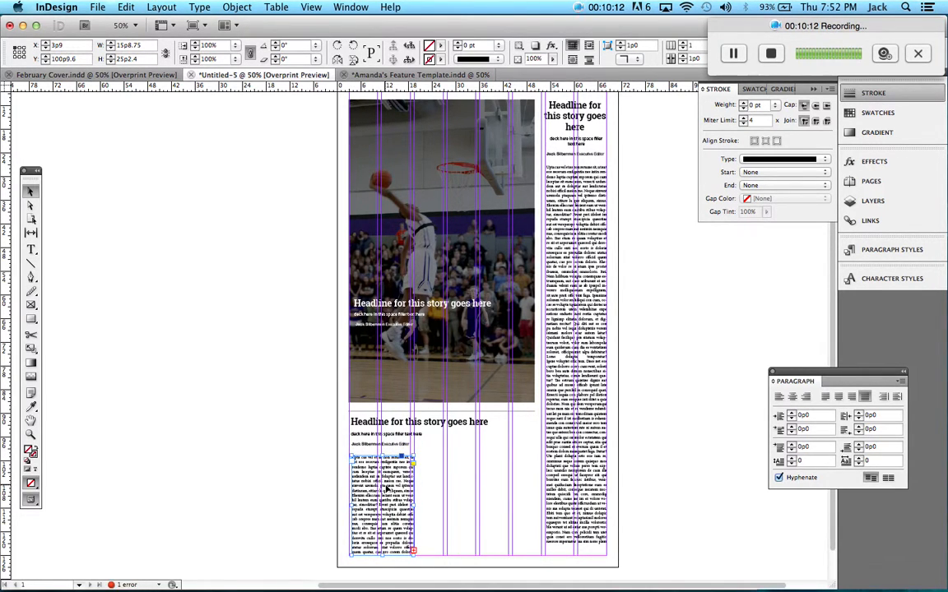
Paste two more copies of the small body text frame and place them beside the first to make three columns below the photo
{"action": "key", "text": "super+v"}
{"action": "left_click_drag", "start_coordinate": [409, 357], "coordinate": [445, 526]}
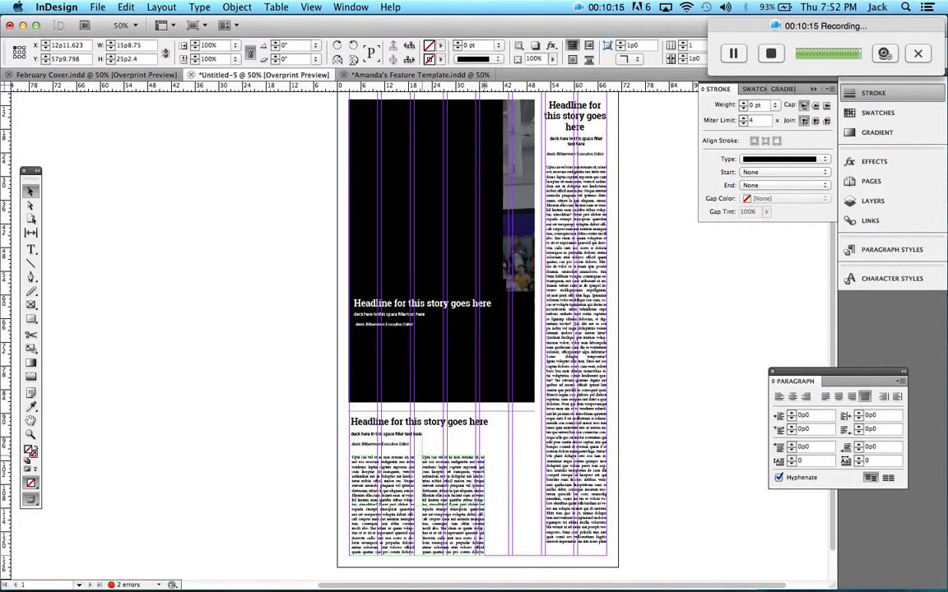
{"action": "key", "text": "super+v"}
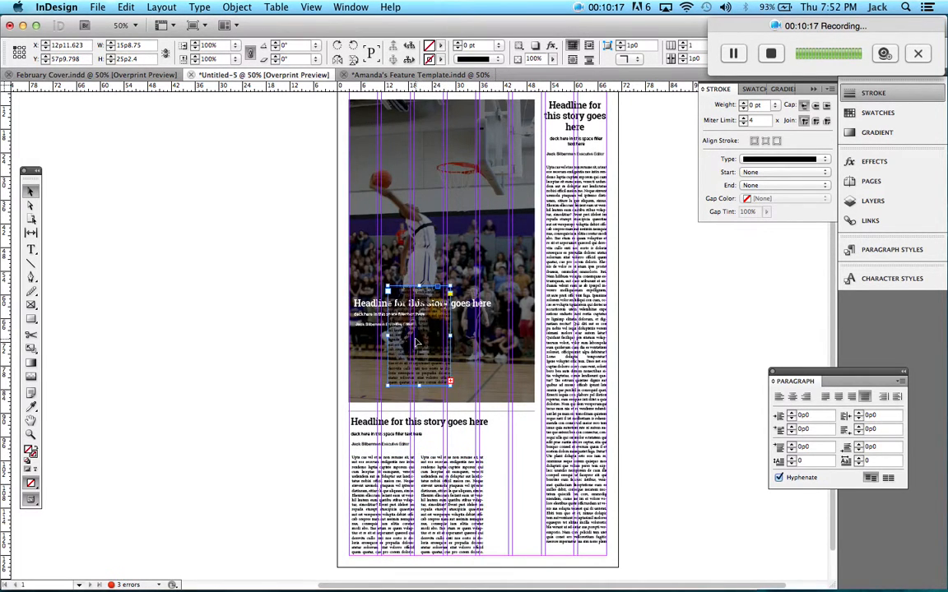
{"action": "left_click_drag", "start_coordinate": [417, 344], "coordinate": [535, 506]}
Distribute the three body text frames below the photo evenly by their horizontal centers
{"action": "left_click", "coordinate": [455, 505], "text": "shift"}
{"action": "left_click", "coordinate": [387, 506], "text": "shift"}
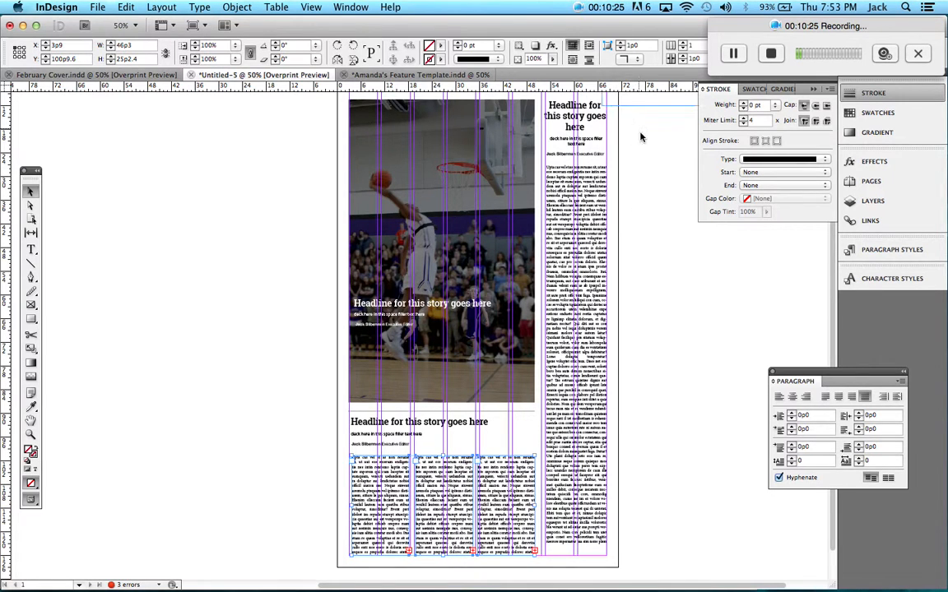
{"action": "left_click_drag", "start_coordinate": [779, 26], "coordinate": [721, 185]}
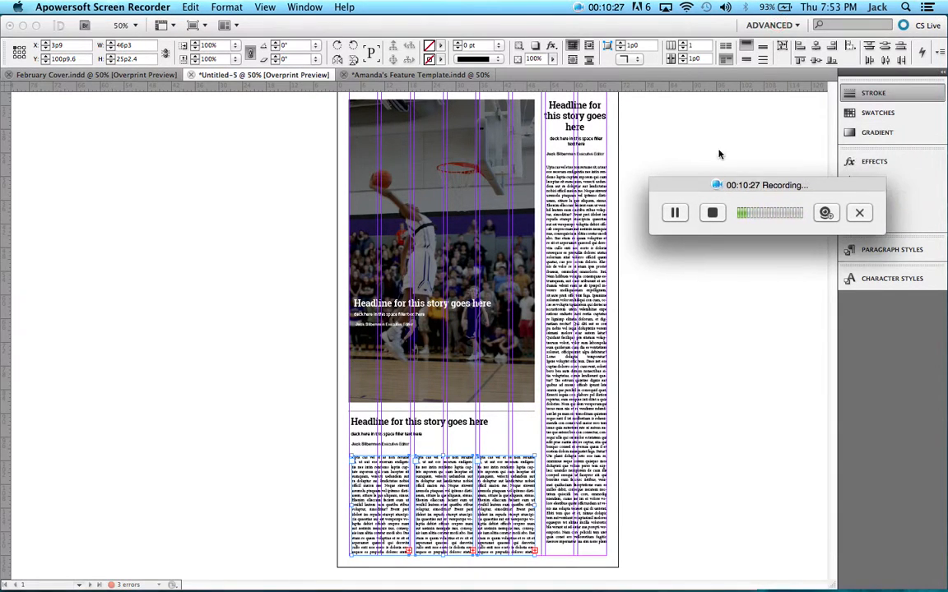
{"action": "left_click", "coordinate": [715, 139]}
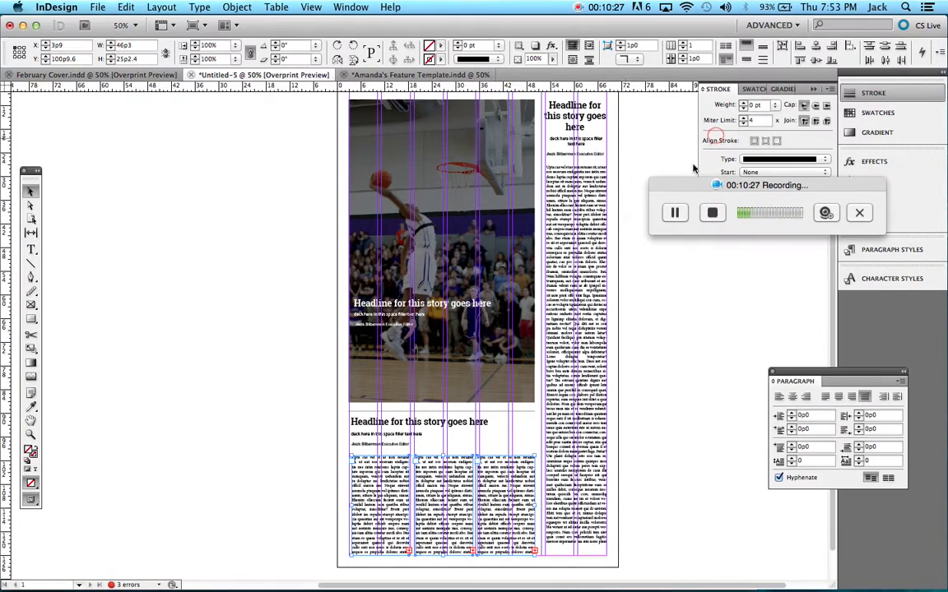
{"action": "left_click", "coordinate": [886, 66]}
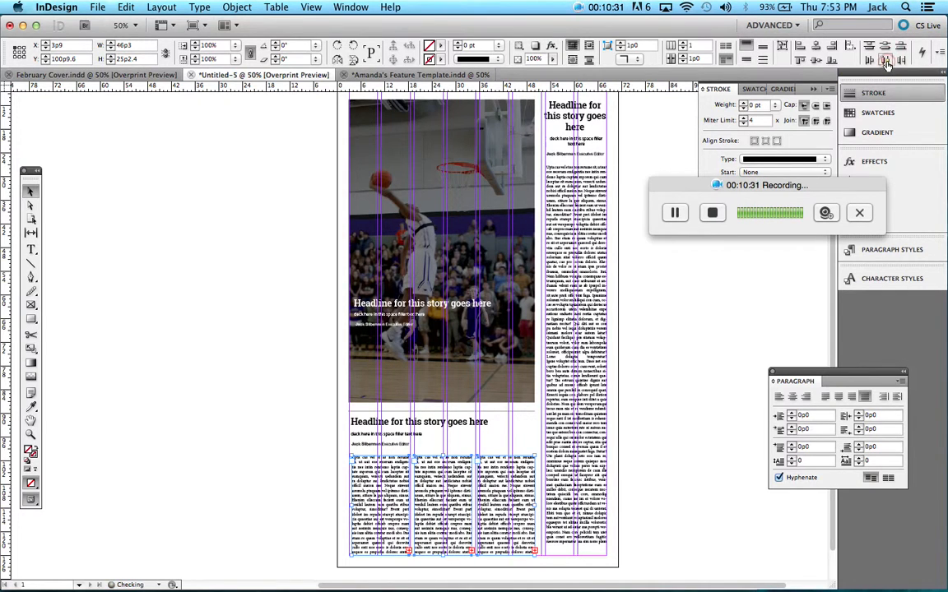
{"action": "left_click", "coordinate": [693, 458]}
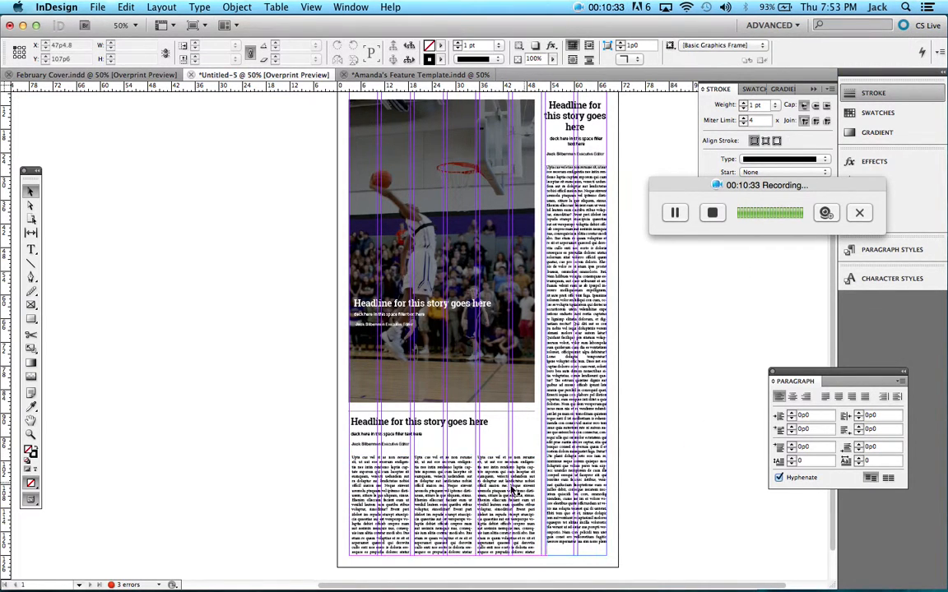
Thread the overset text of the first body frame below the photo through the second frame and into the third
{"action": "left_click", "coordinate": [371, 494]}
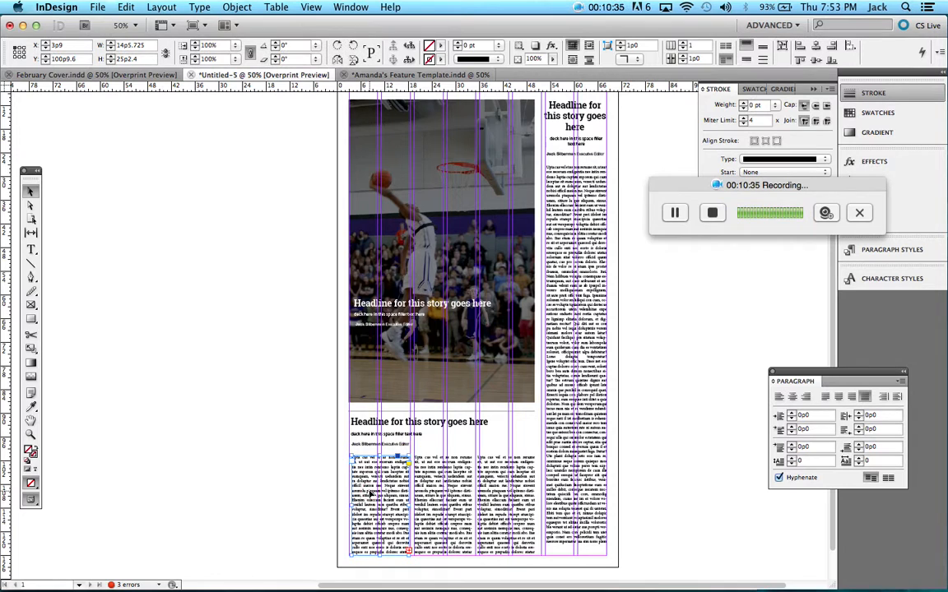
{"action": "left_click", "coordinate": [409, 551]}
{"action": "left_click", "coordinate": [437, 525]}
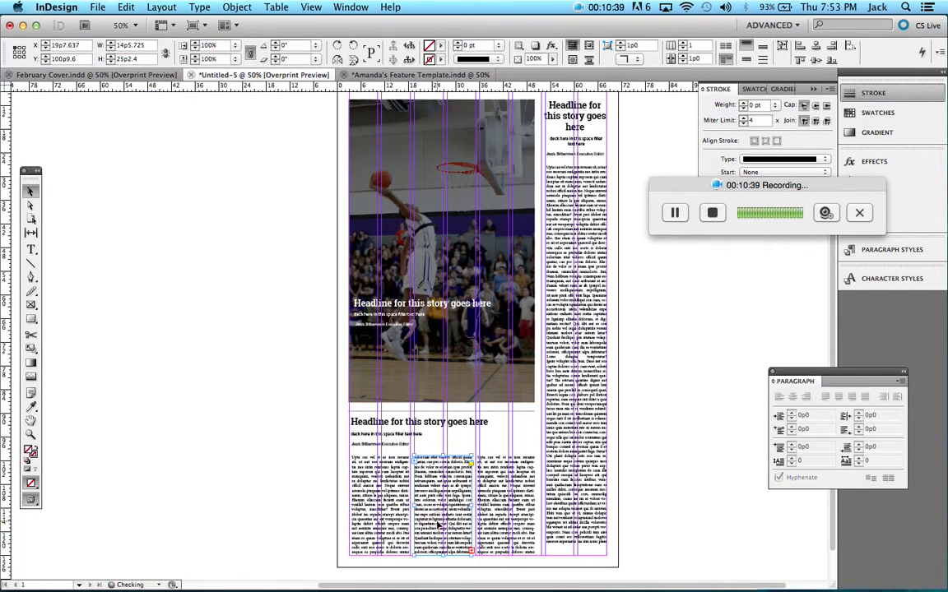
{"action": "left_click", "coordinate": [472, 551]}
{"action": "left_click", "coordinate": [493, 531]}
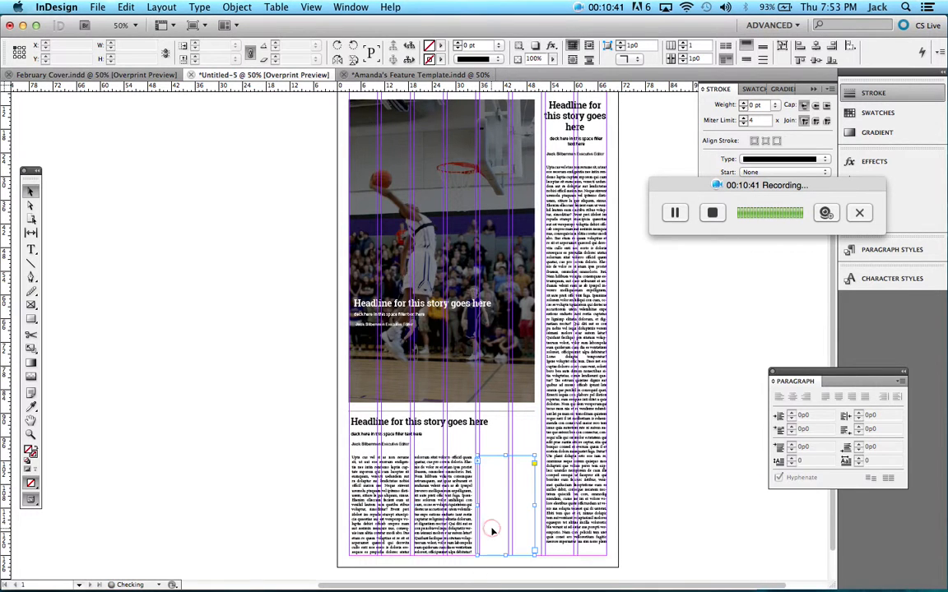
Try the lower story's three-column body text at 11 pt and return it to 12 pt
{"action": "double_click", "coordinate": [367, 487]}
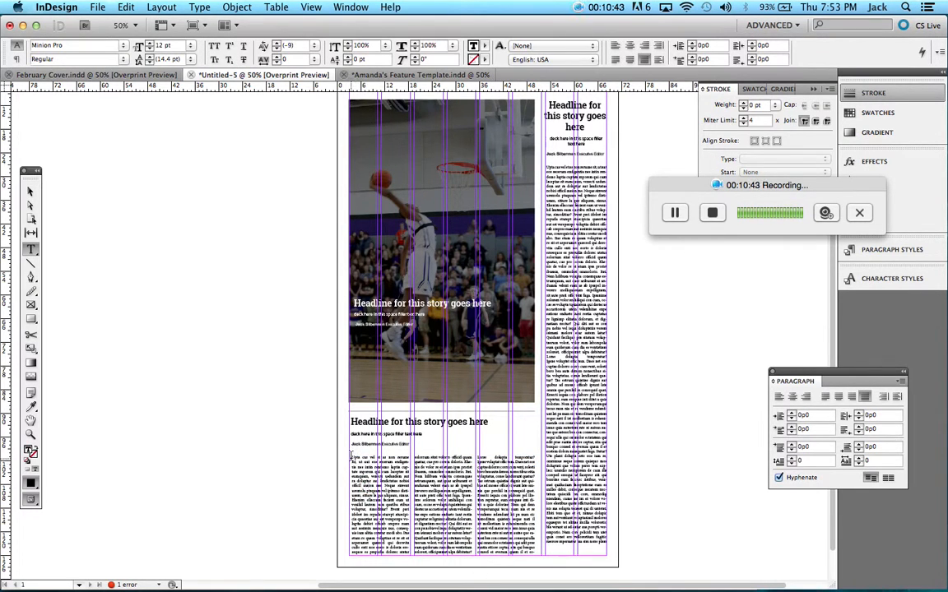
{"action": "left_click_drag", "start_coordinate": [350, 456], "coordinate": [543, 562]}
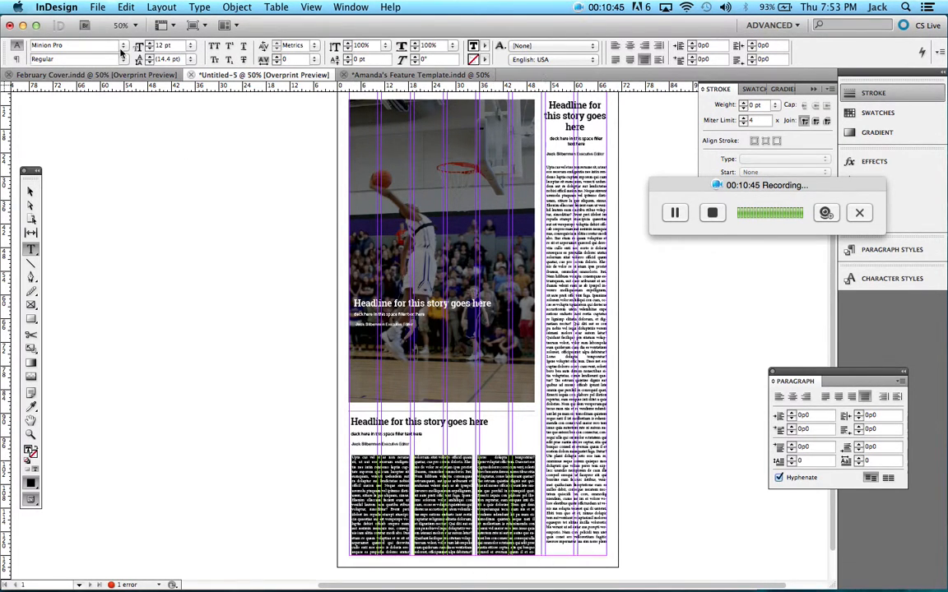
{"action": "key", "text": "Return"}
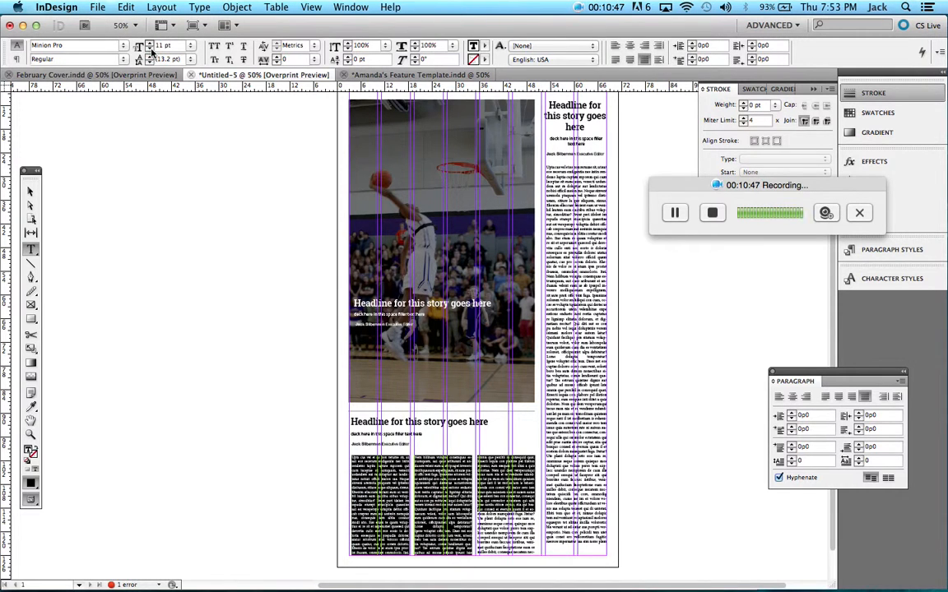
{"action": "left_click", "coordinate": [149, 45]}
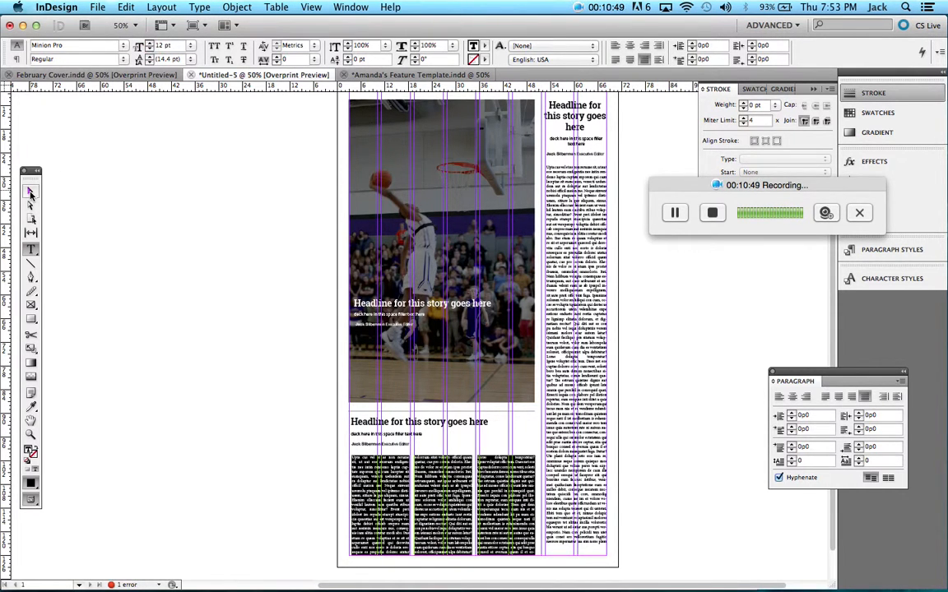
{"action": "left_click", "coordinate": [30, 193]}
{"action": "left_click", "coordinate": [253, 297]}
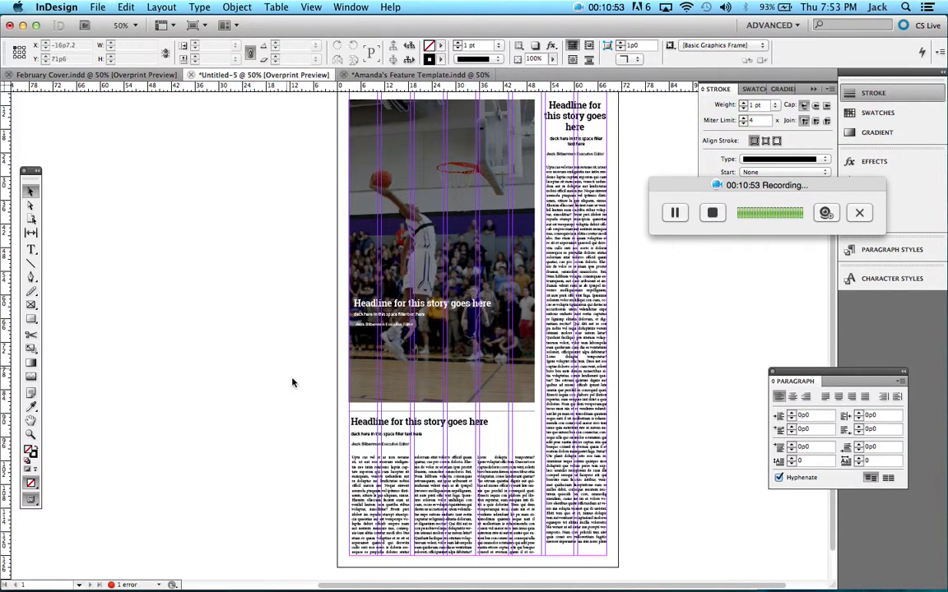
Duplicate the three threaded body text frames onto the basketball photo and shrink the copies to fit below the photo story's byline
{"action": "left_click_drag", "start_coordinate": [320, 496], "coordinate": [522, 547]}
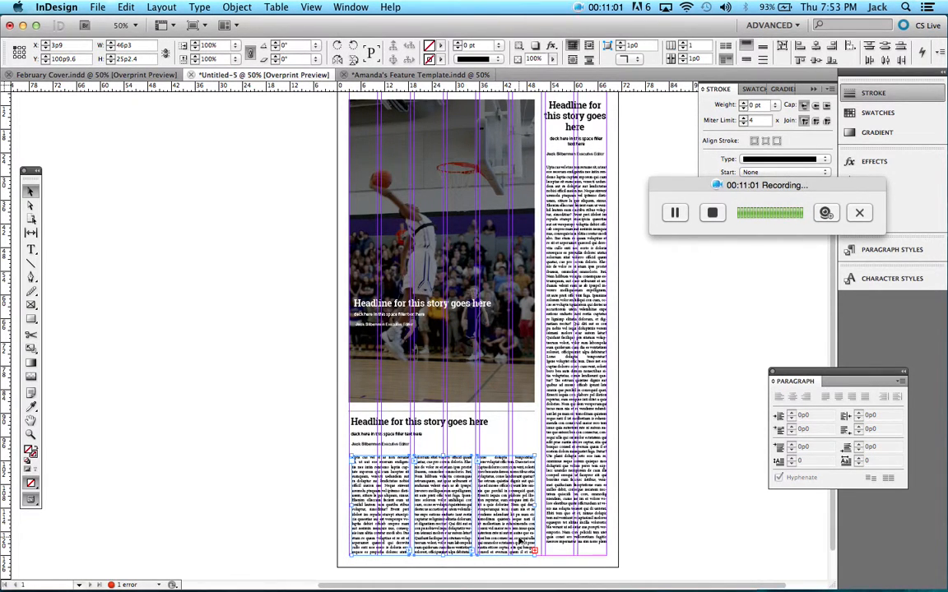
{"action": "key", "text": "super+v"}
{"action": "left_click_drag", "start_coordinate": [485, 347], "coordinate": [510, 352]}
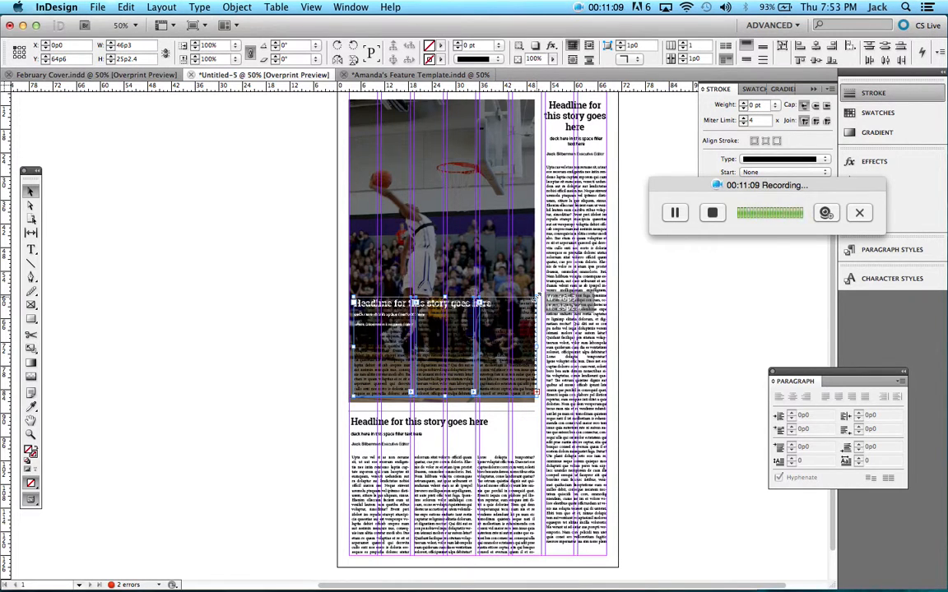
{"action": "left_click_drag", "start_coordinate": [535, 298], "coordinate": [529, 335]}
Set the fill colour of all the body text on the photo to [Paper]
{"action": "double_click", "coordinate": [355, 337]}
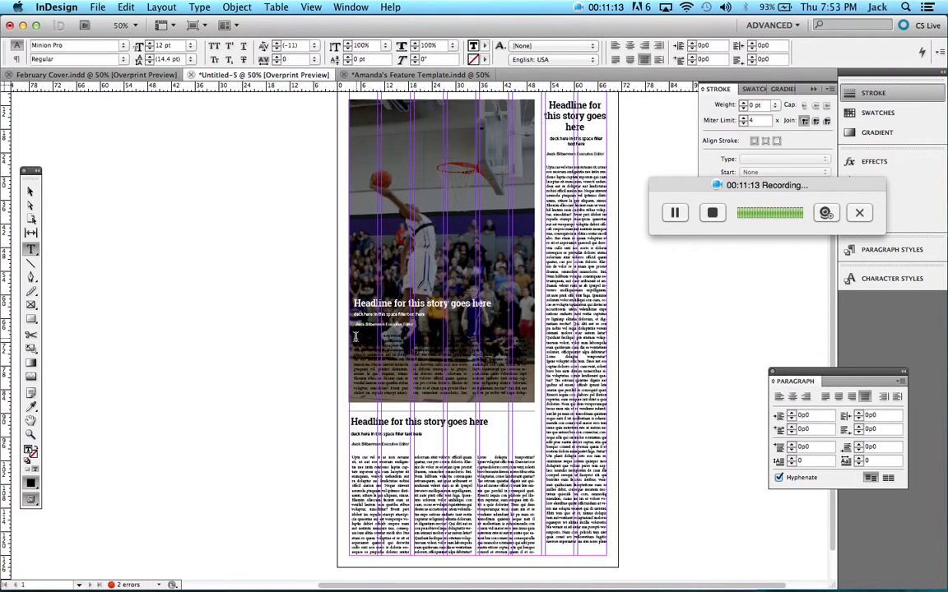
{"action": "left_click_drag", "start_coordinate": [352, 333], "coordinate": [573, 397]}
{"action": "left_click", "coordinate": [484, 45]}
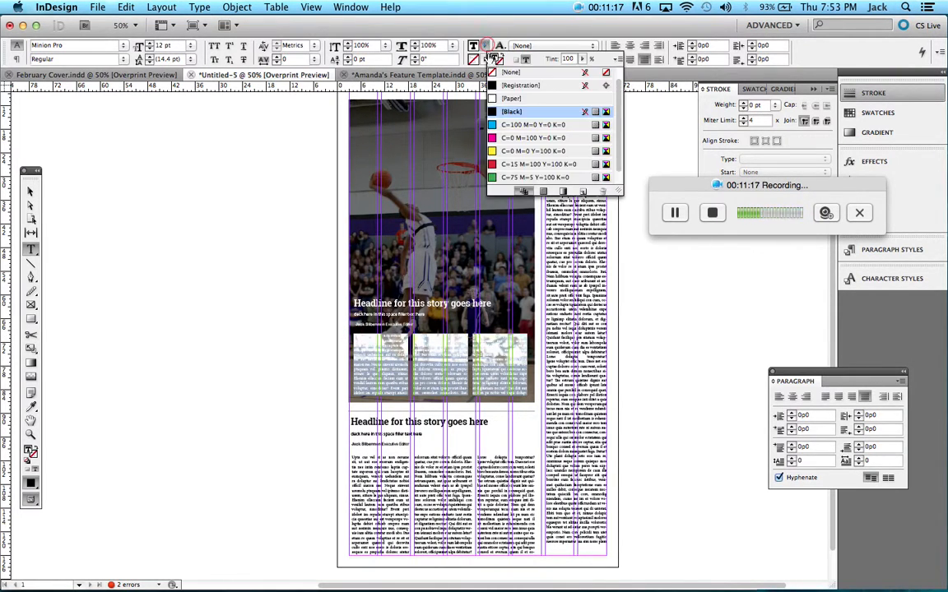
{"action": "left_click", "coordinate": [503, 101]}
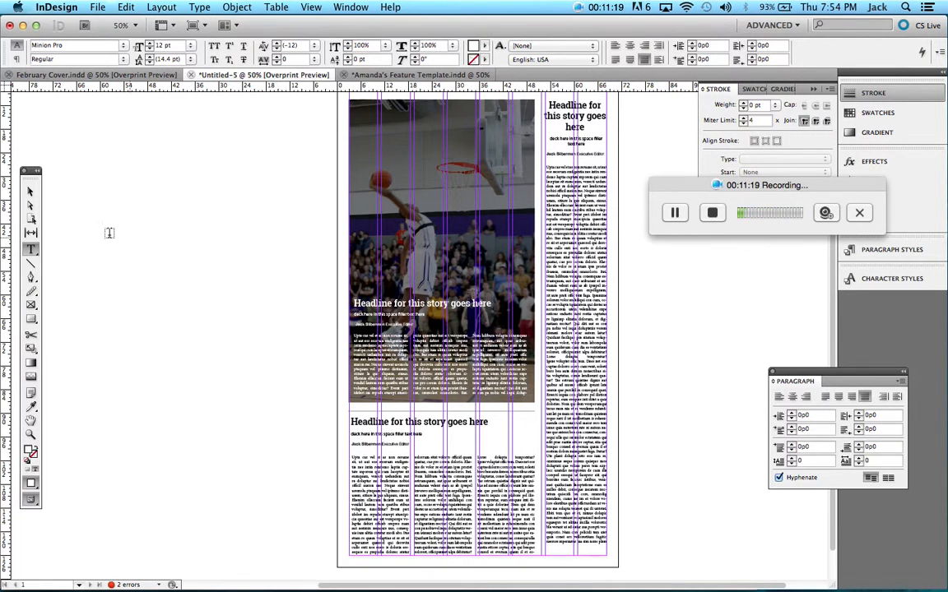
Deselect the text and preview the page without guides and frame edges
{"action": "left_click", "coordinate": [31, 192]}
{"action": "left_click", "coordinate": [226, 301]}
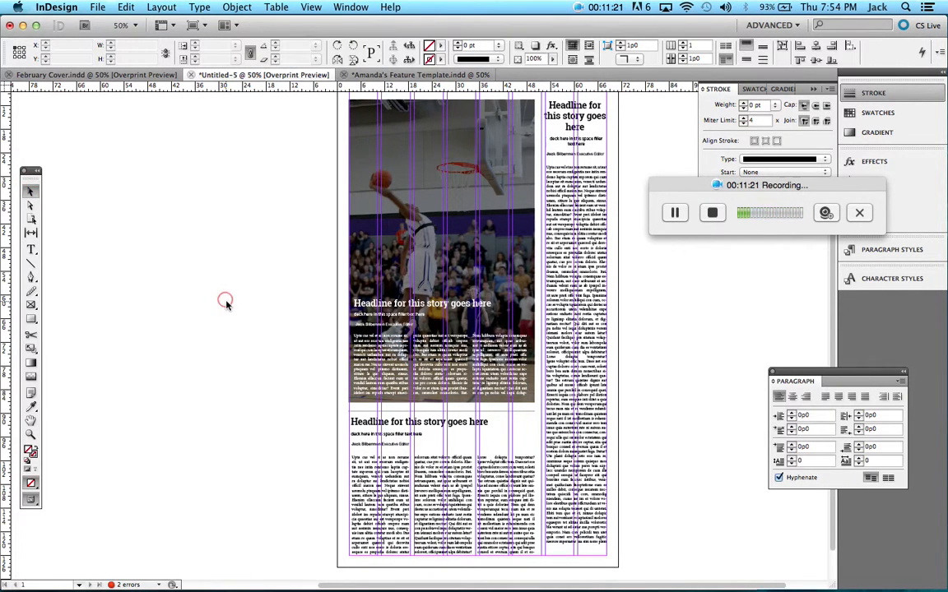
{"action": "scroll", "coordinate": [226, 301], "scroll_direction": "up", "scroll_amount": 2}
{"action": "key", "text": "w"}
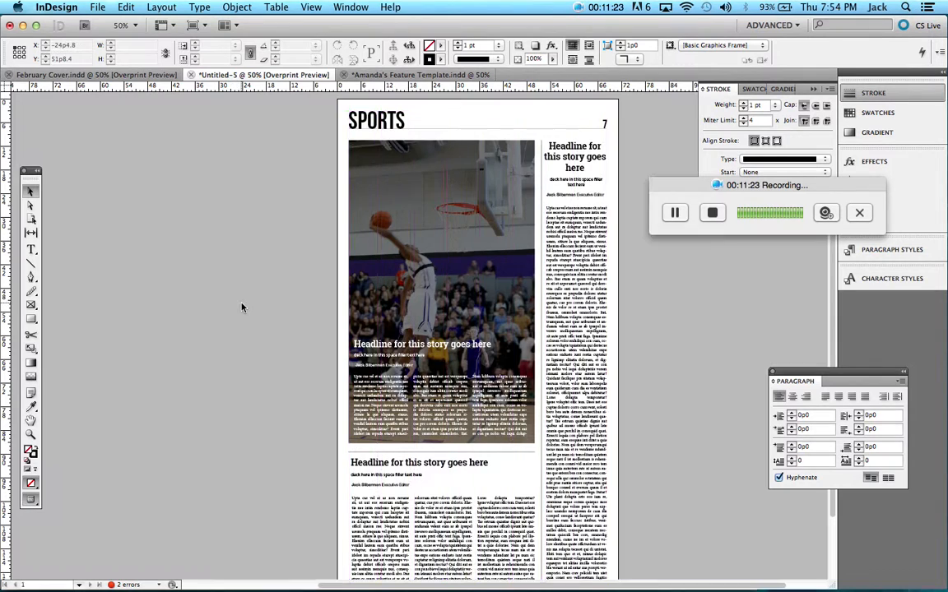